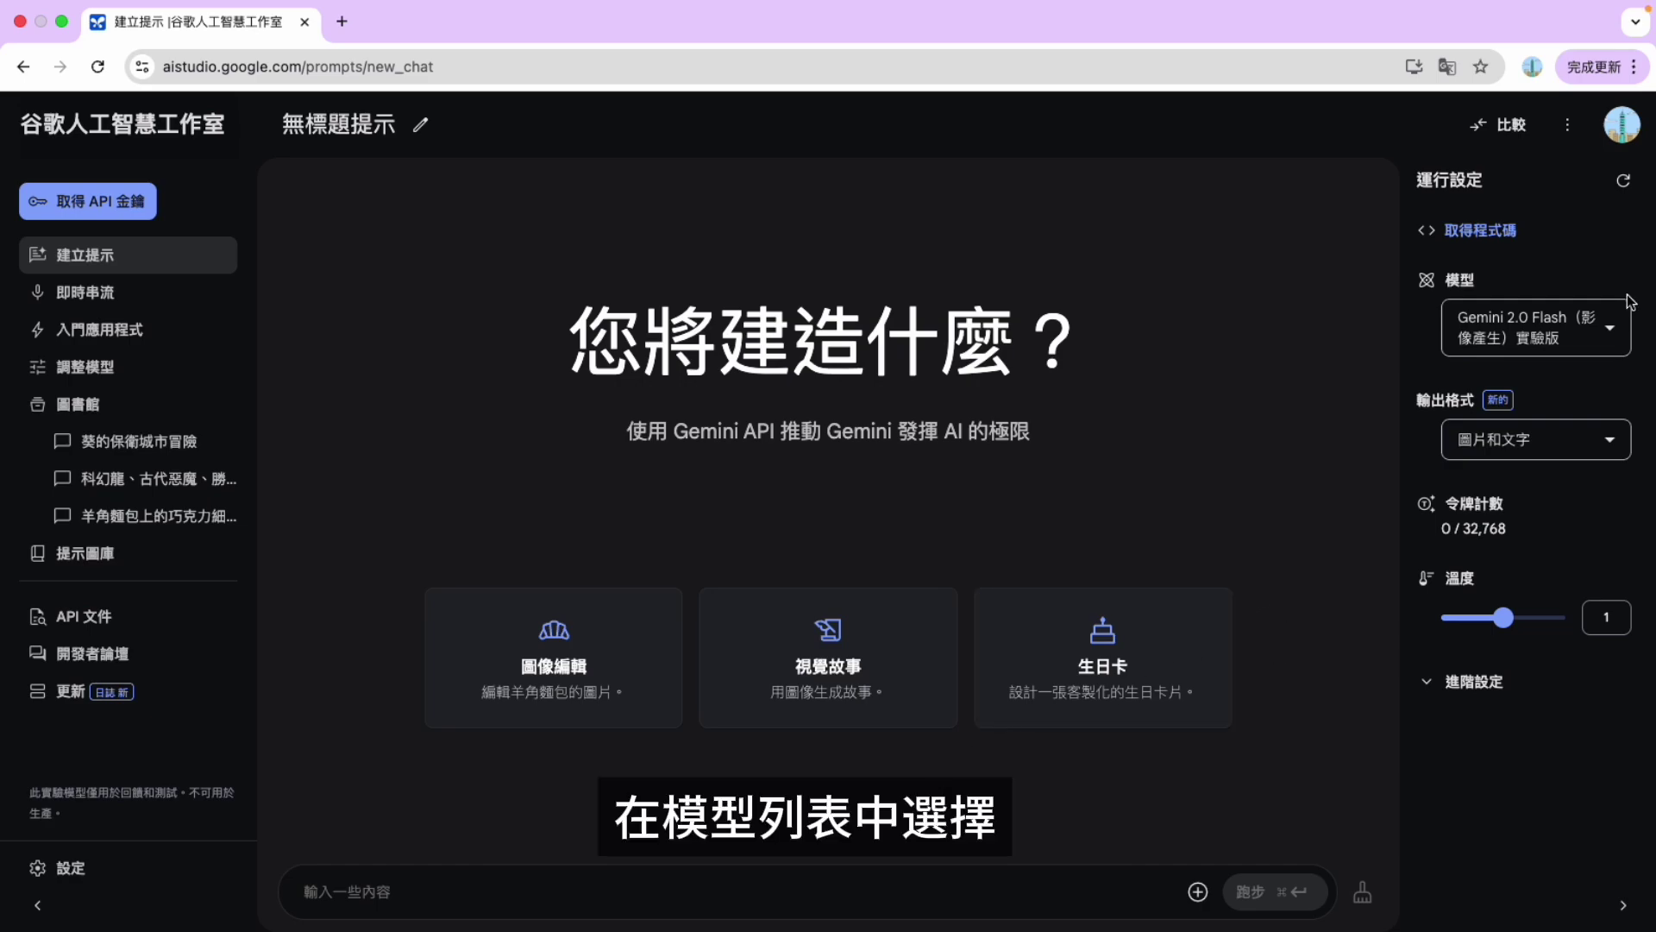
Step: Select Gemini 2.0 Flash Image Generation with 'Images and text' output, then run the Visual Story sample
left_click(1610, 333)
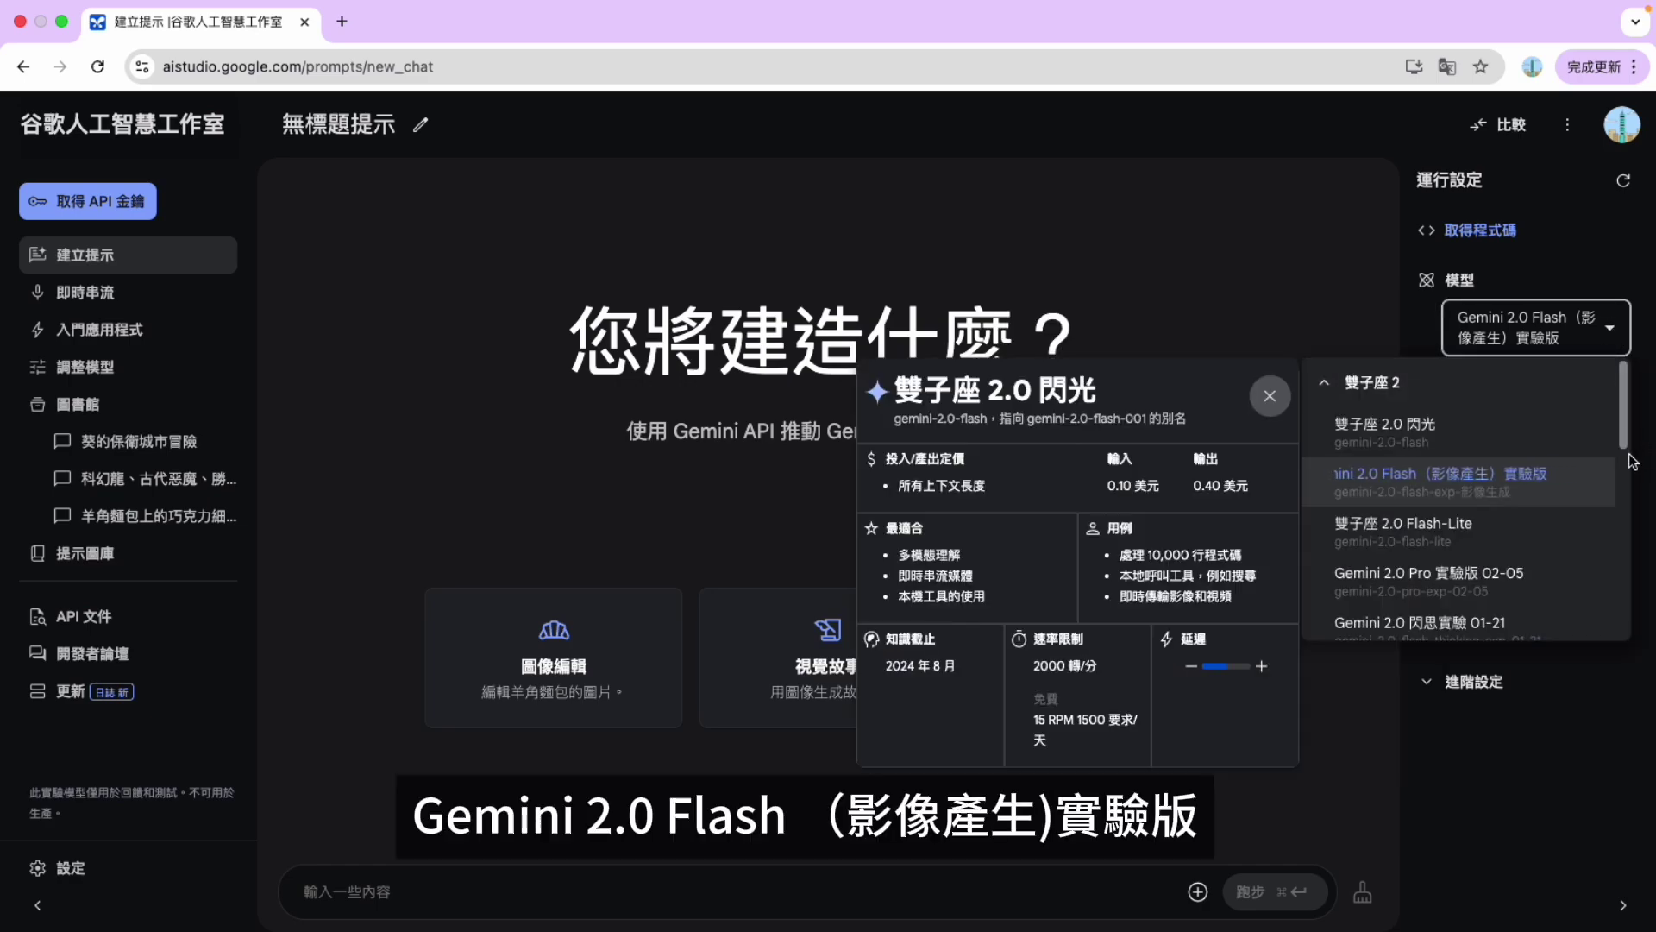
mouse_move(1457, 432)
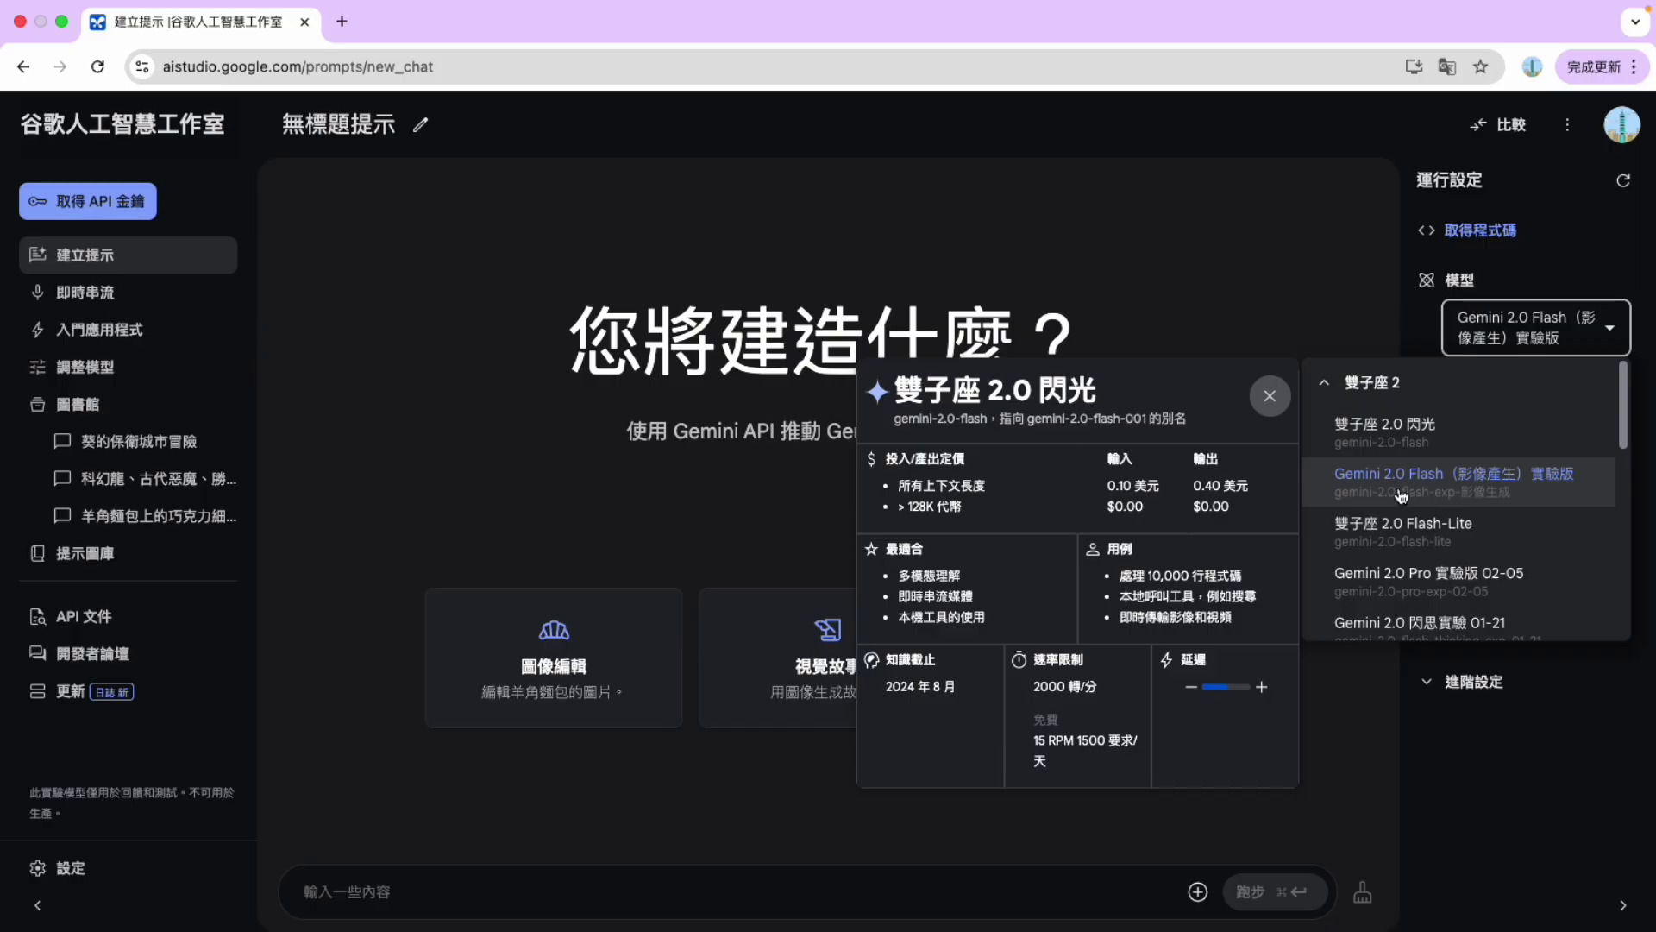
left_click(1480, 492)
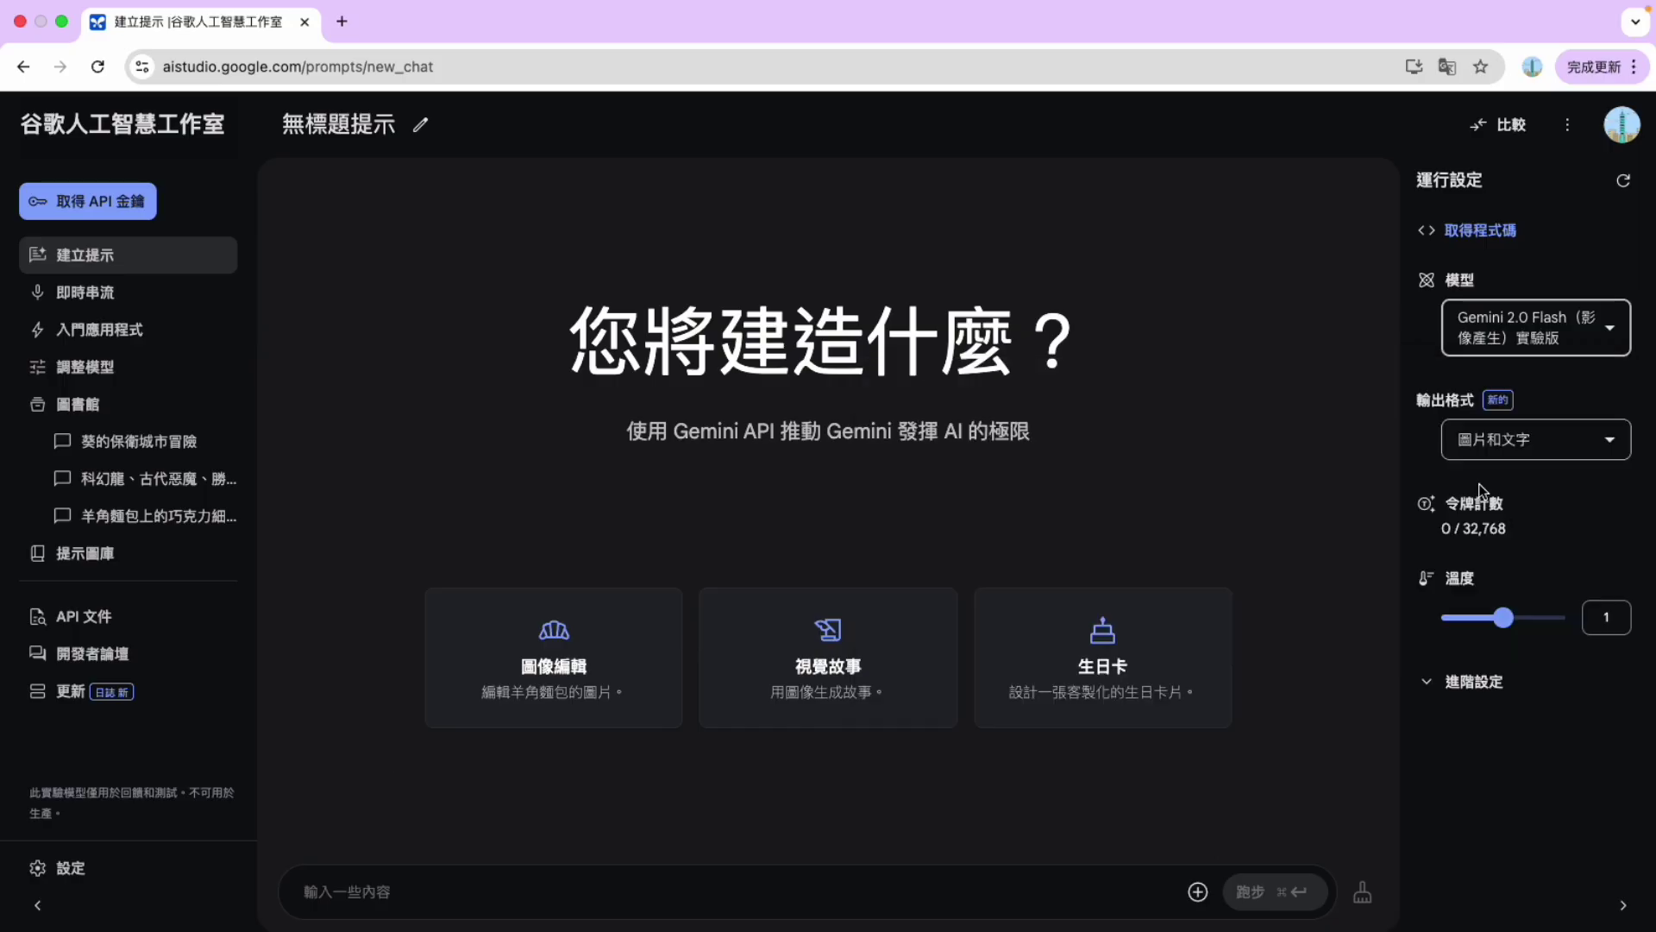
left_click(1611, 441)
left_click(1553, 552)
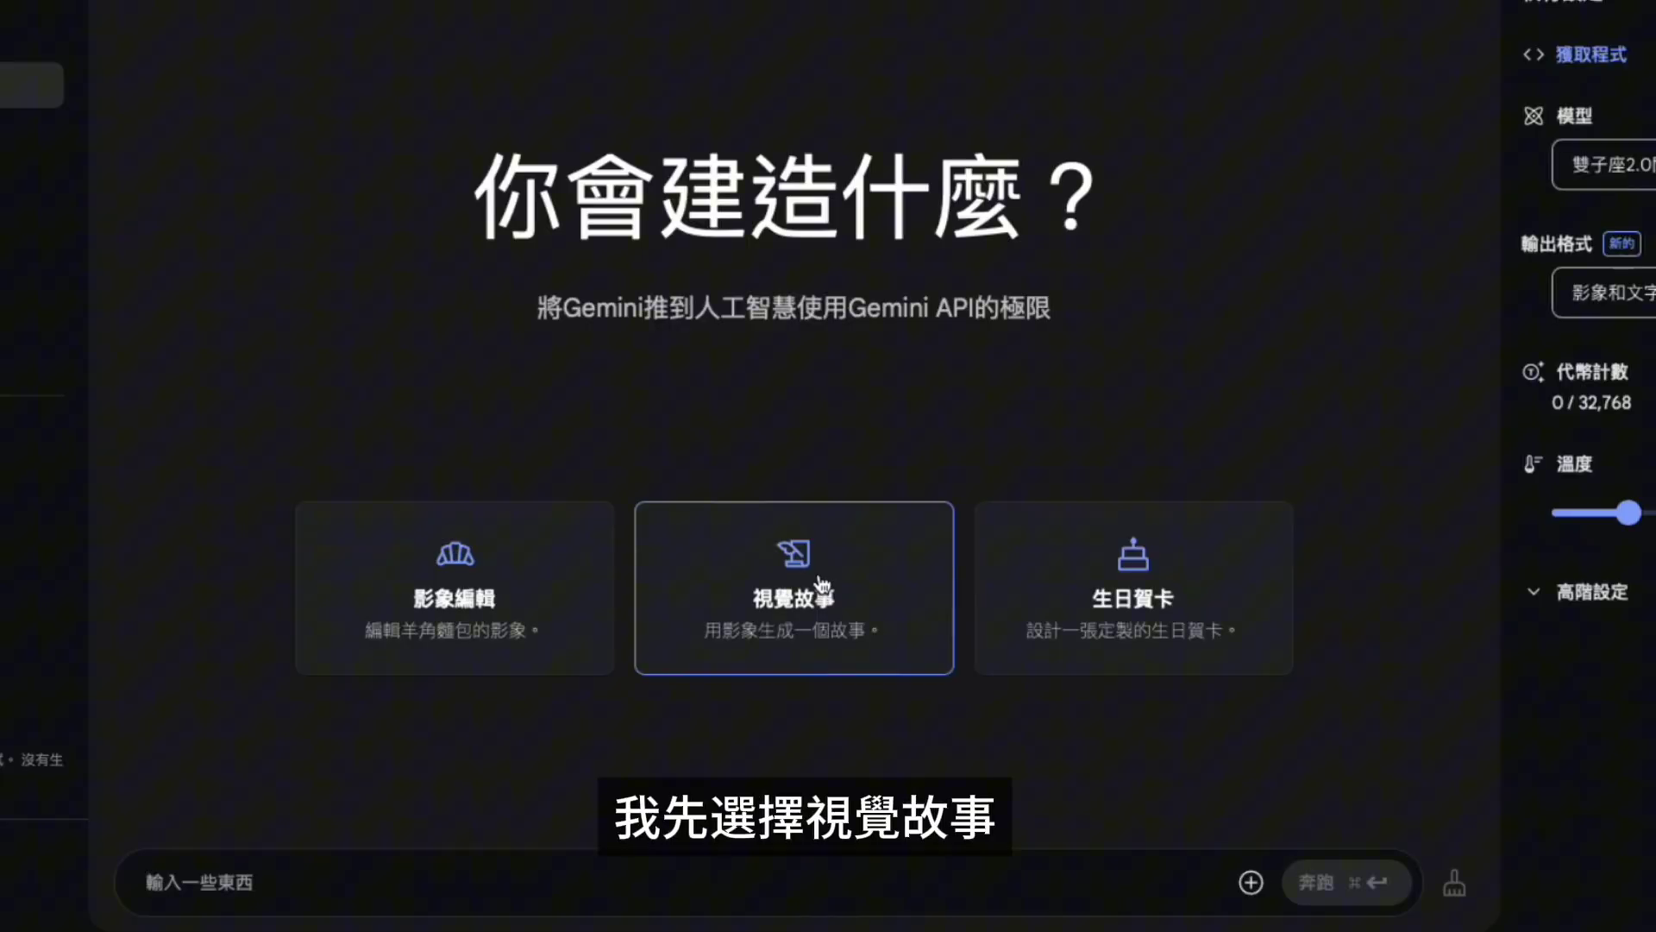
left_click(820, 583)
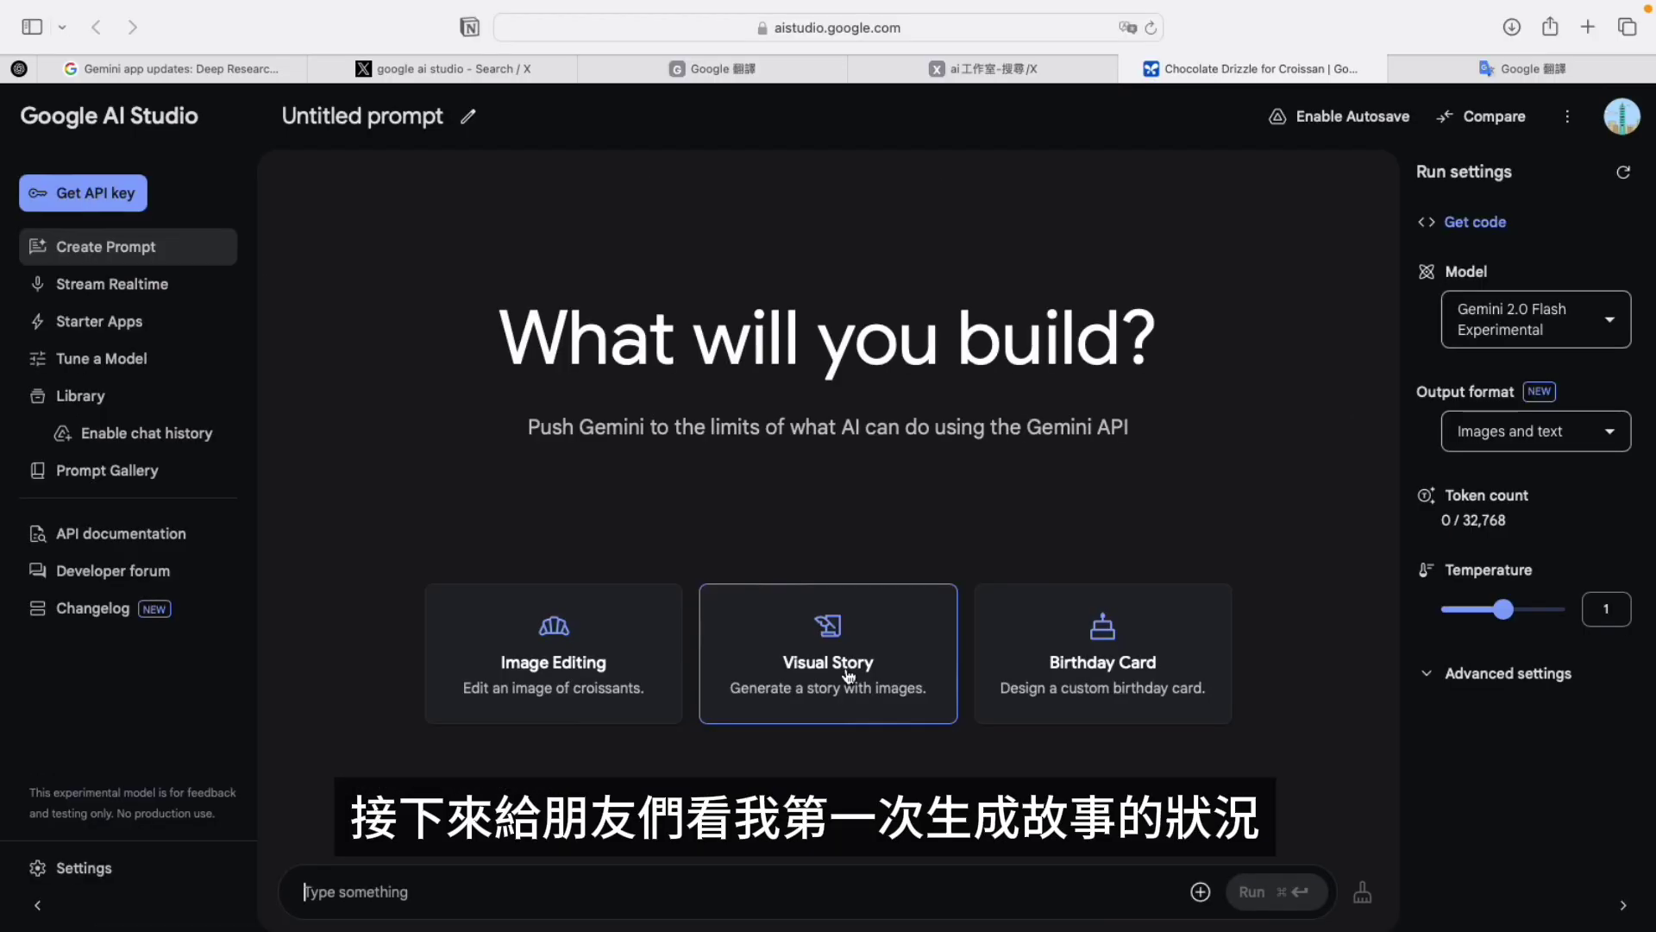
Step: Submit the visual story prompt, look through Barnaby's Farm Adventure, and rerun the response
left_click(845, 668)
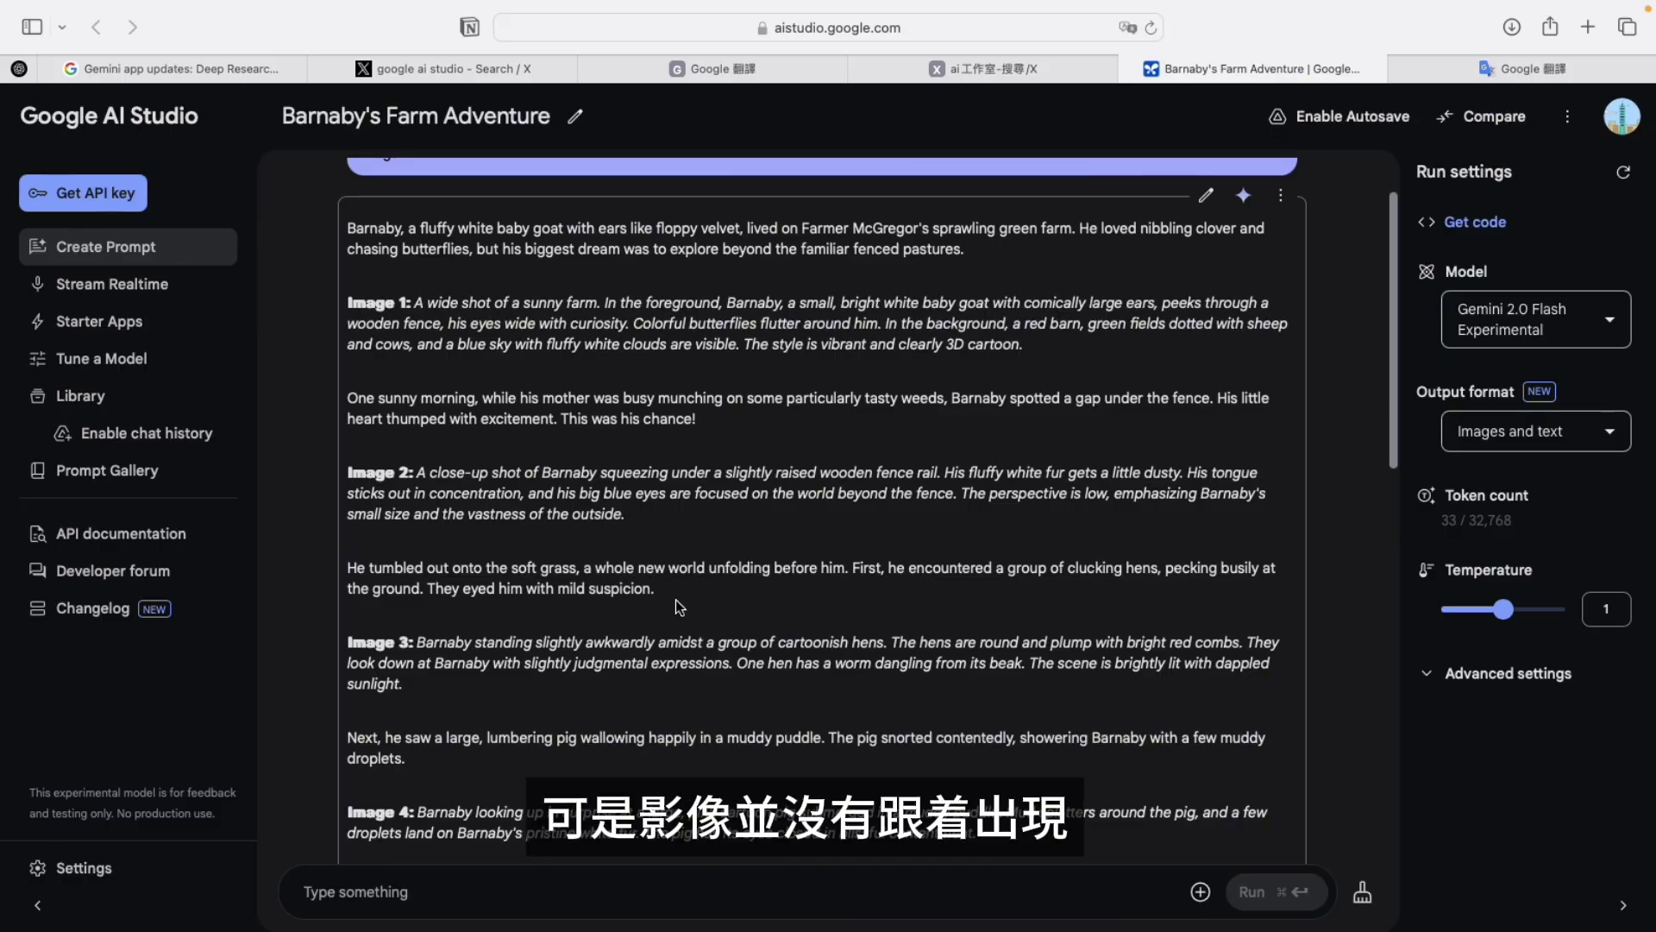
scroll(677, 607, "down", 5)
scroll(682, 606, "down", 5)
scroll(688, 603, "down", 5)
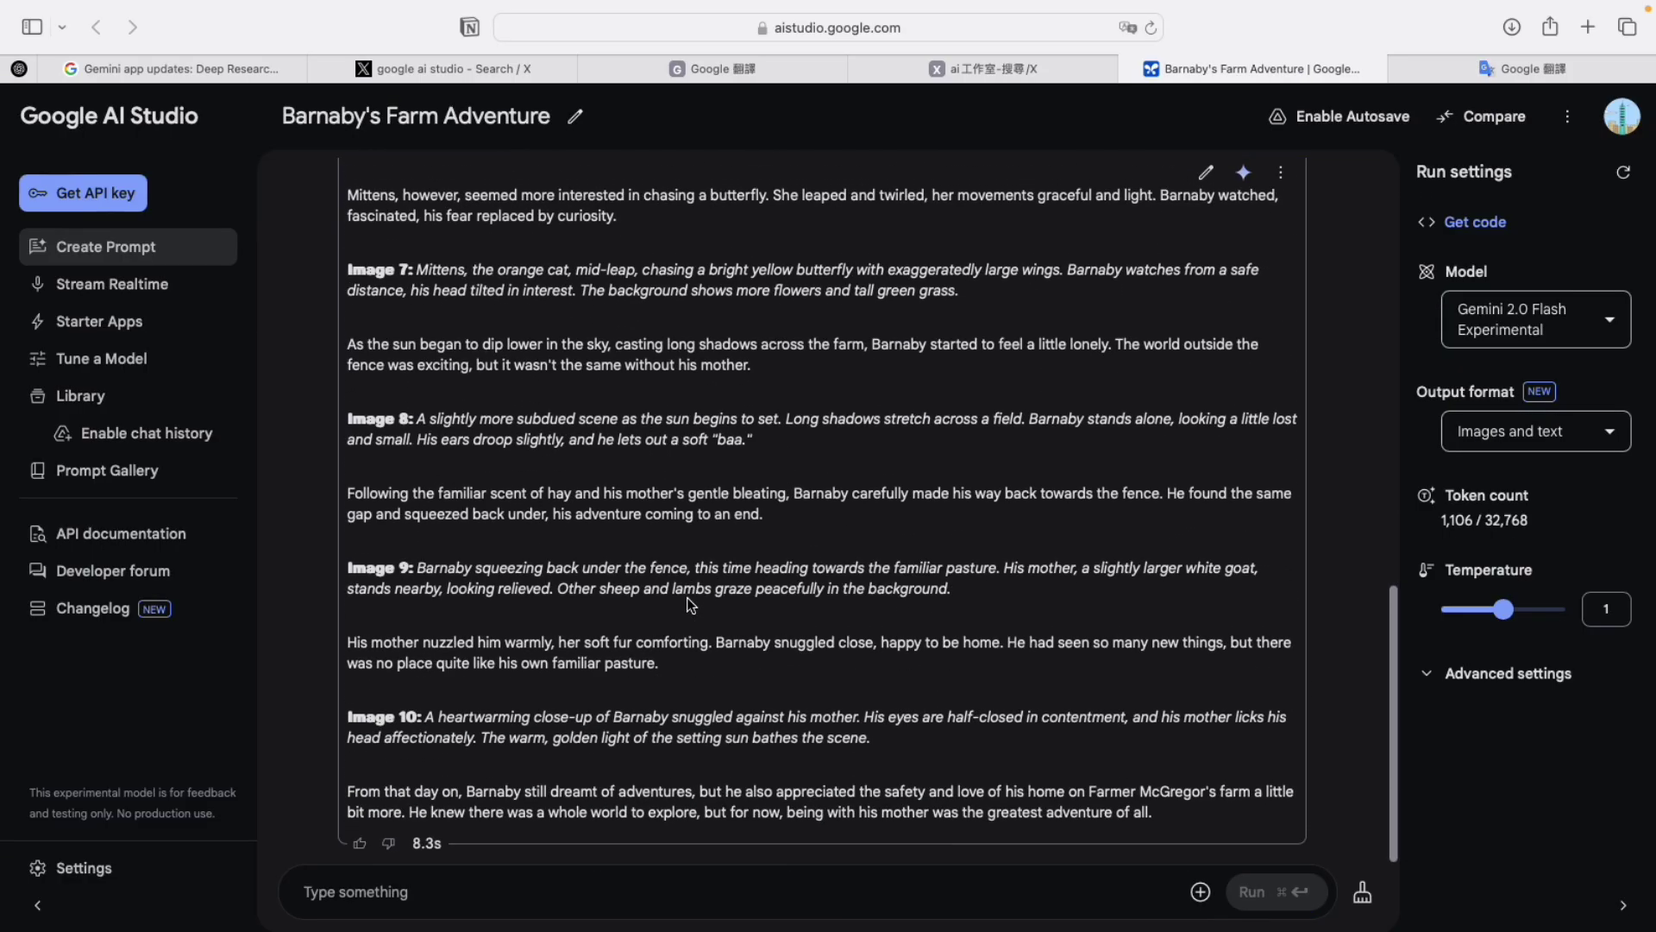
scroll(1263, 311, "up", 15)
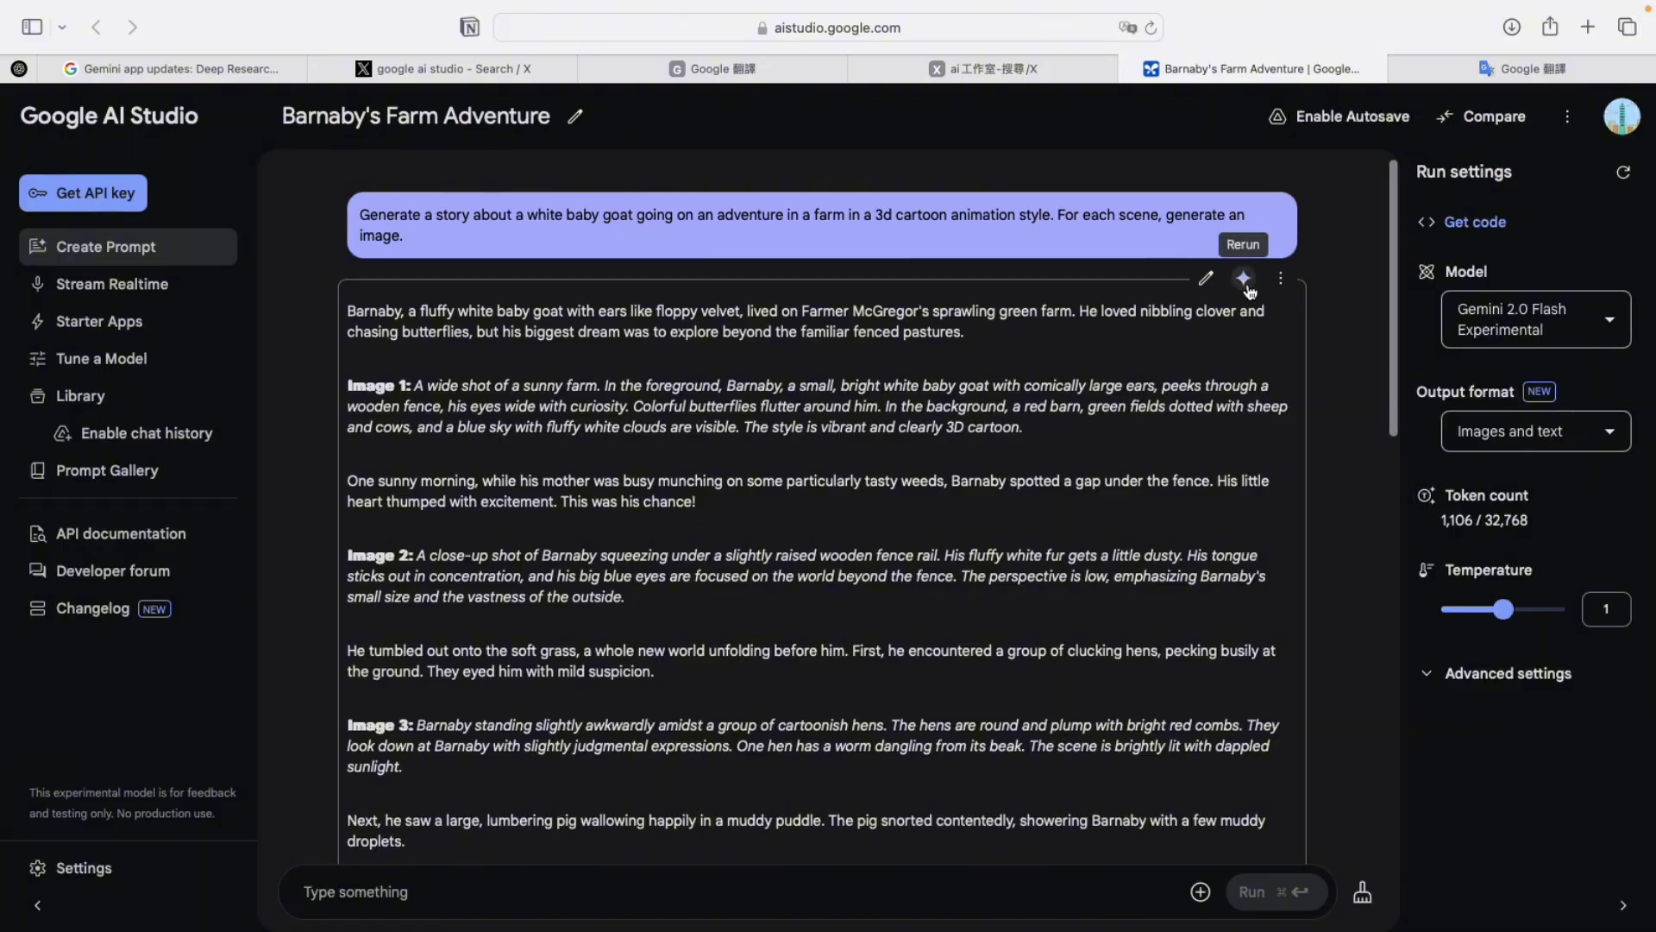
left_click(1244, 278)
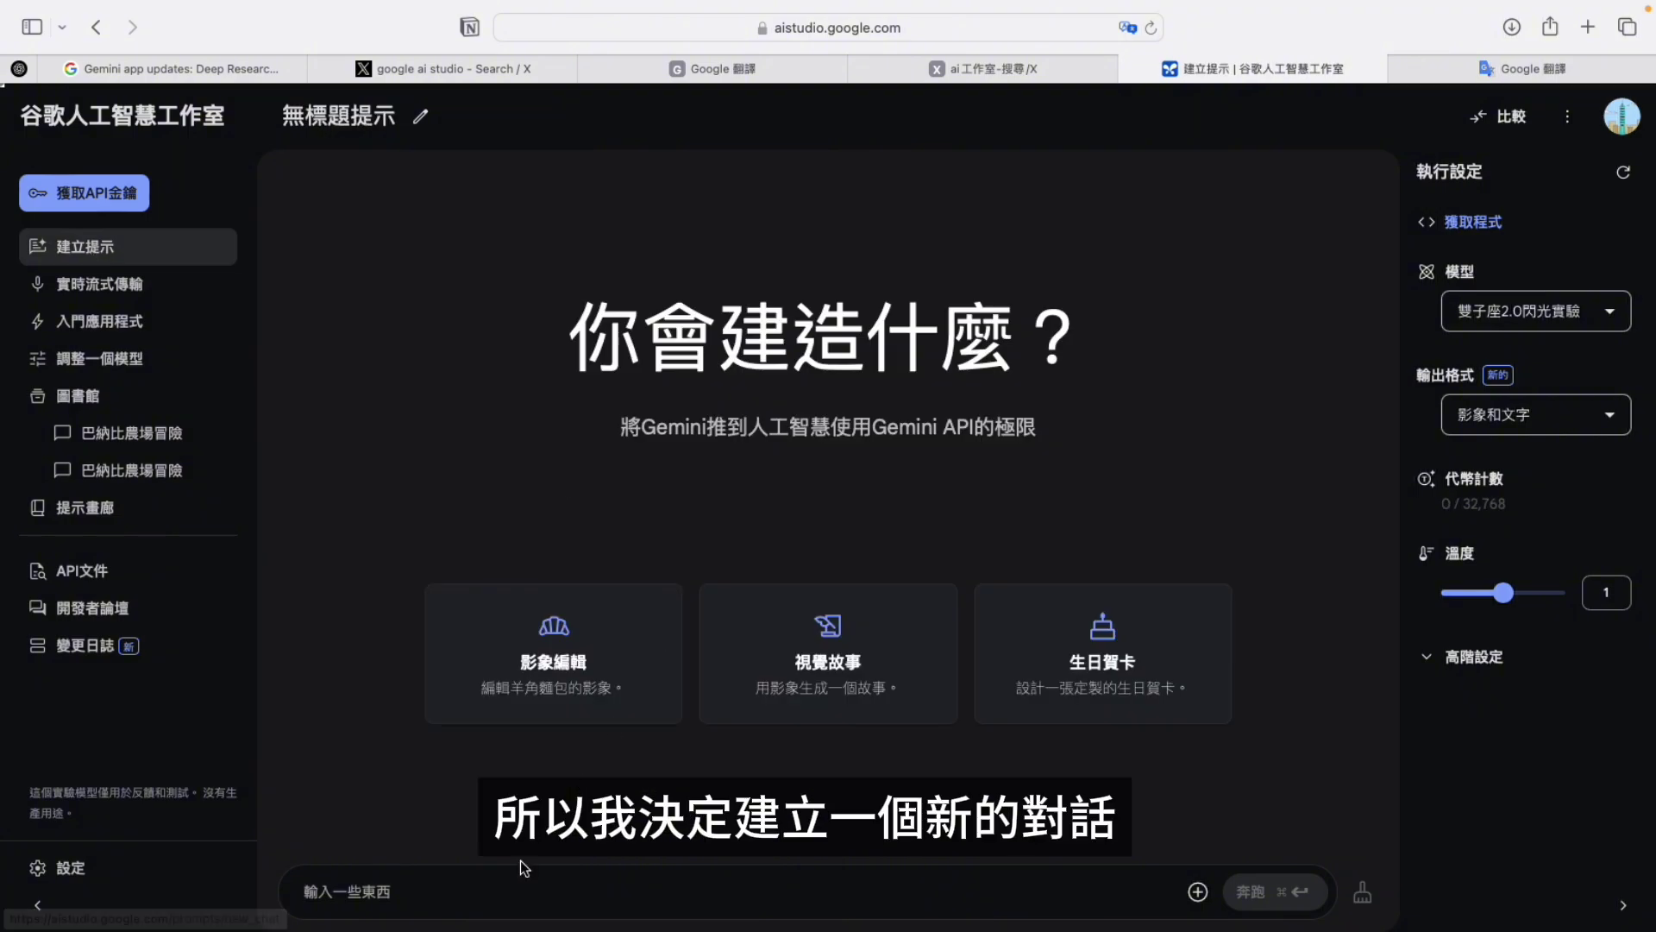
Step: Run the anime-style prompt about a Japanese girl fighting city monsters, one image per scene, then rerun it twice
type("生成一個關於日系風格少女以動漫卡通風格在城市打妖怪的冒險故事。 對於每個場景，生成一個影象。")
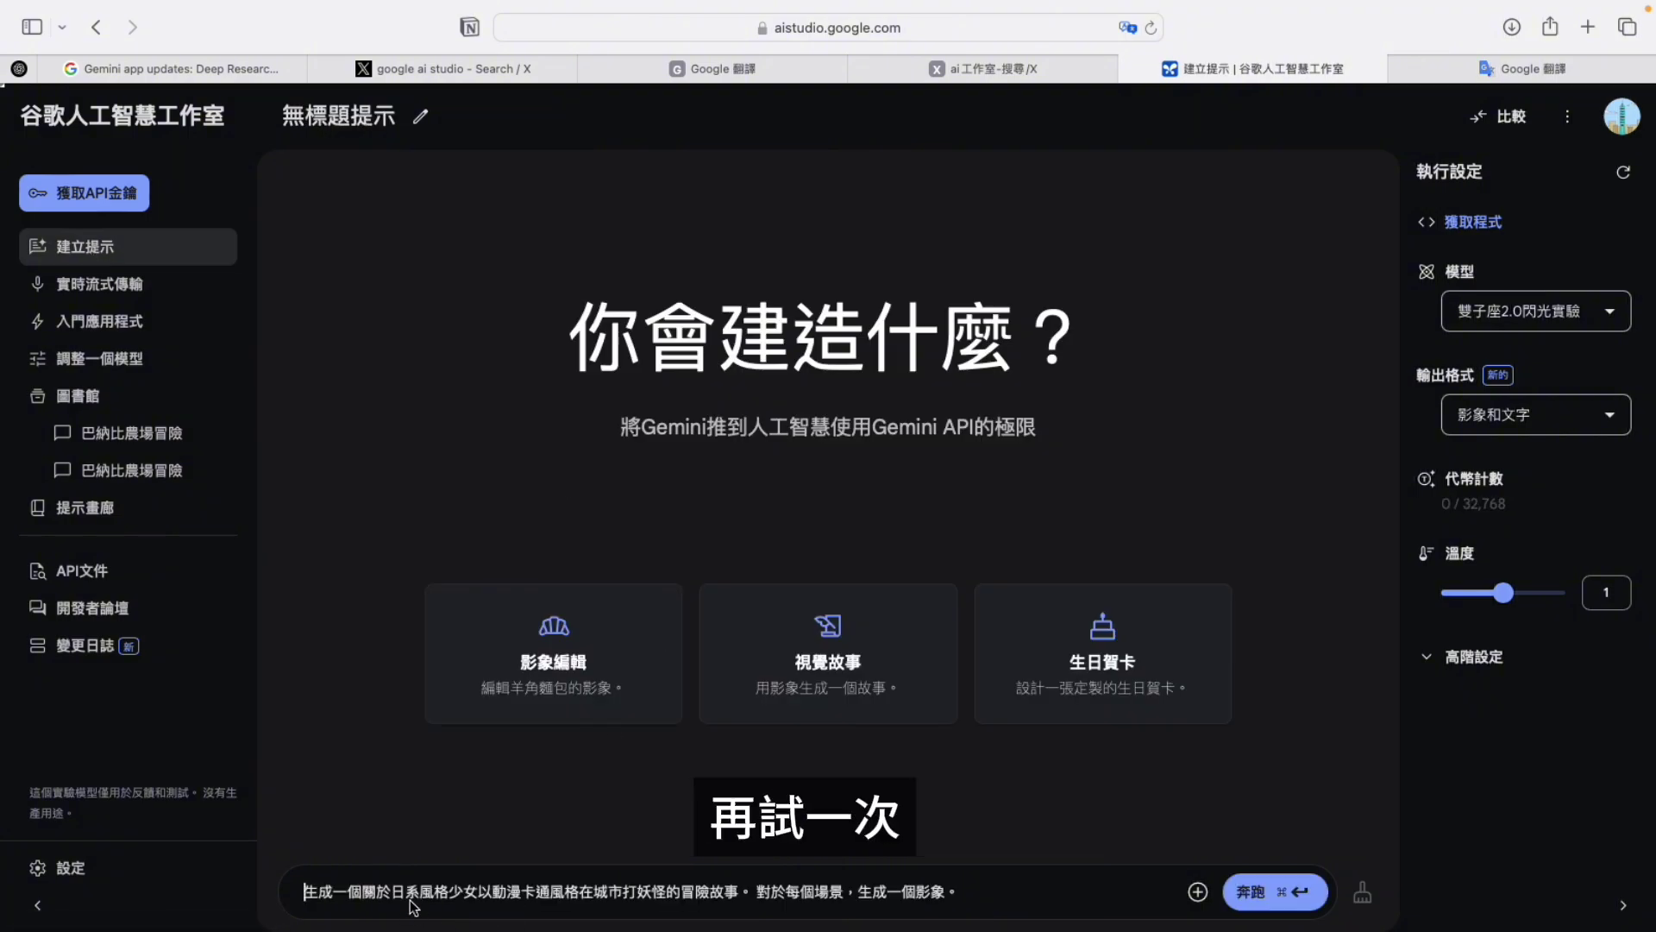
left_click(1260, 897)
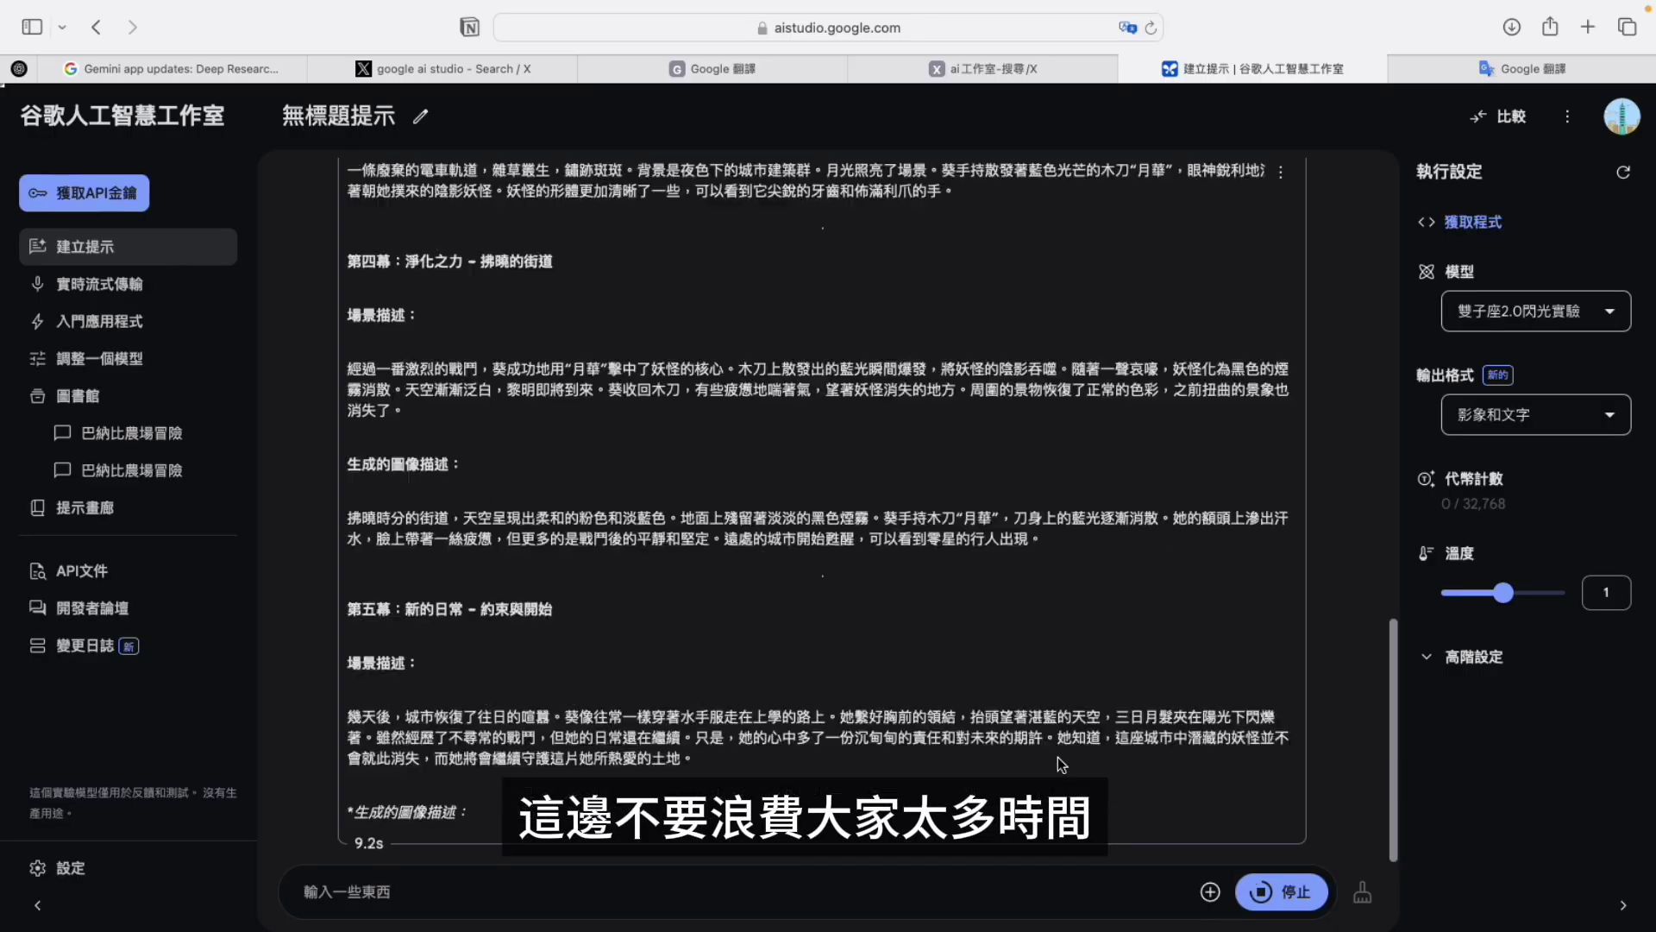
scroll(1061, 764, "up", 15)
left_click(1242, 220)
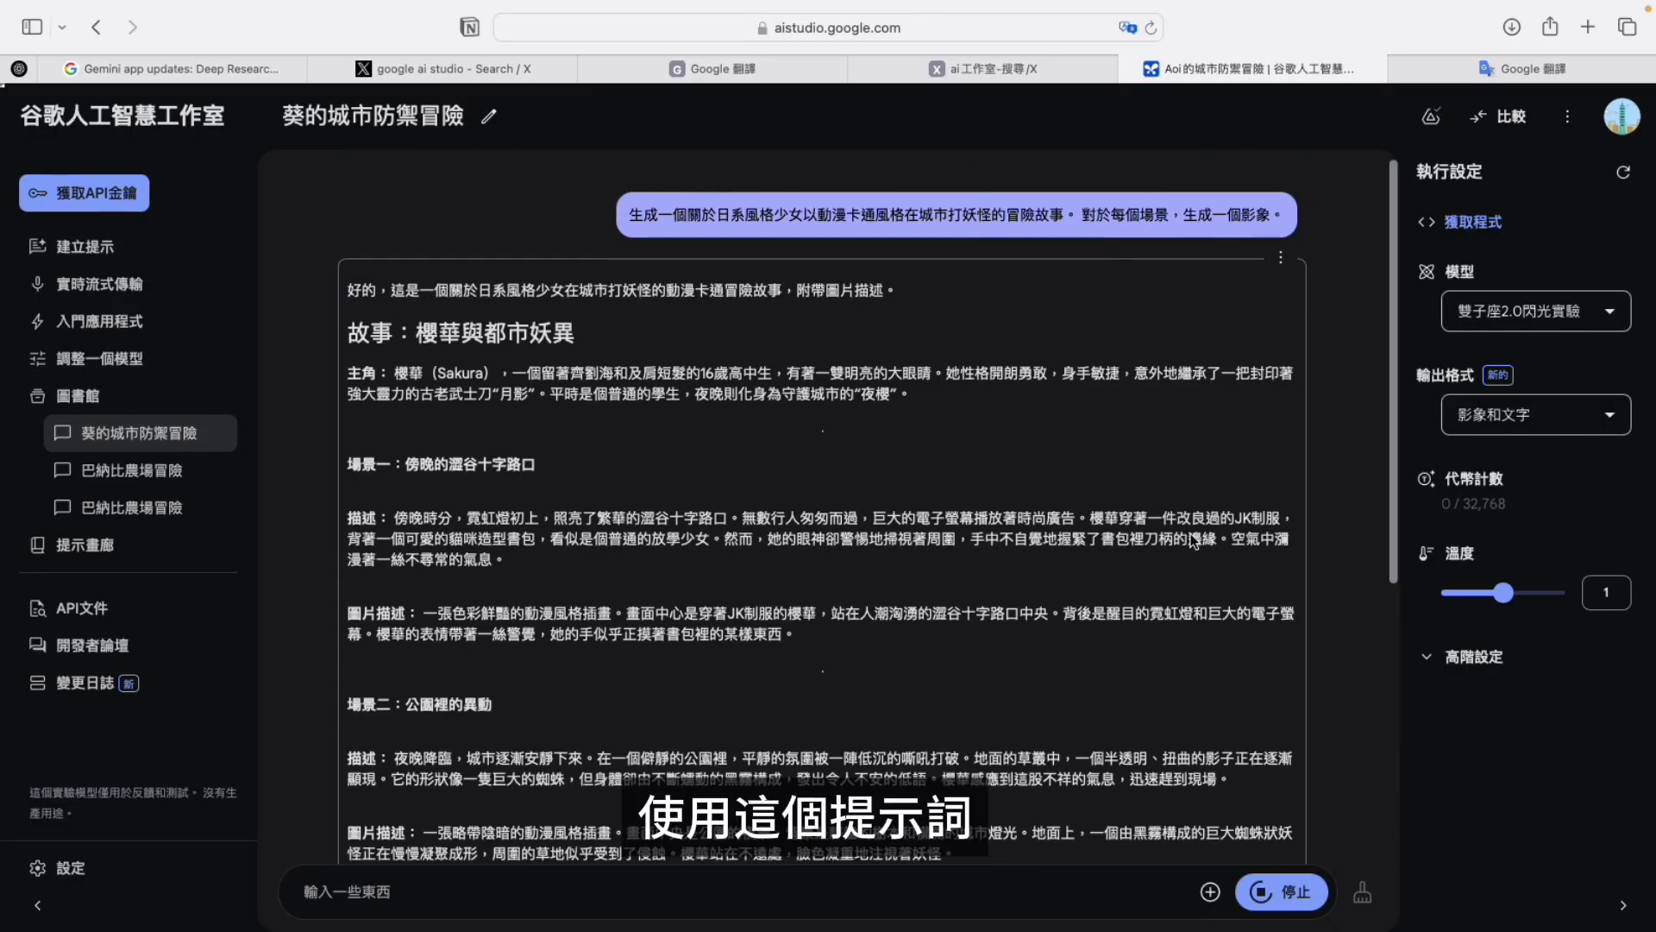
scroll(1173, 546, "up", 15)
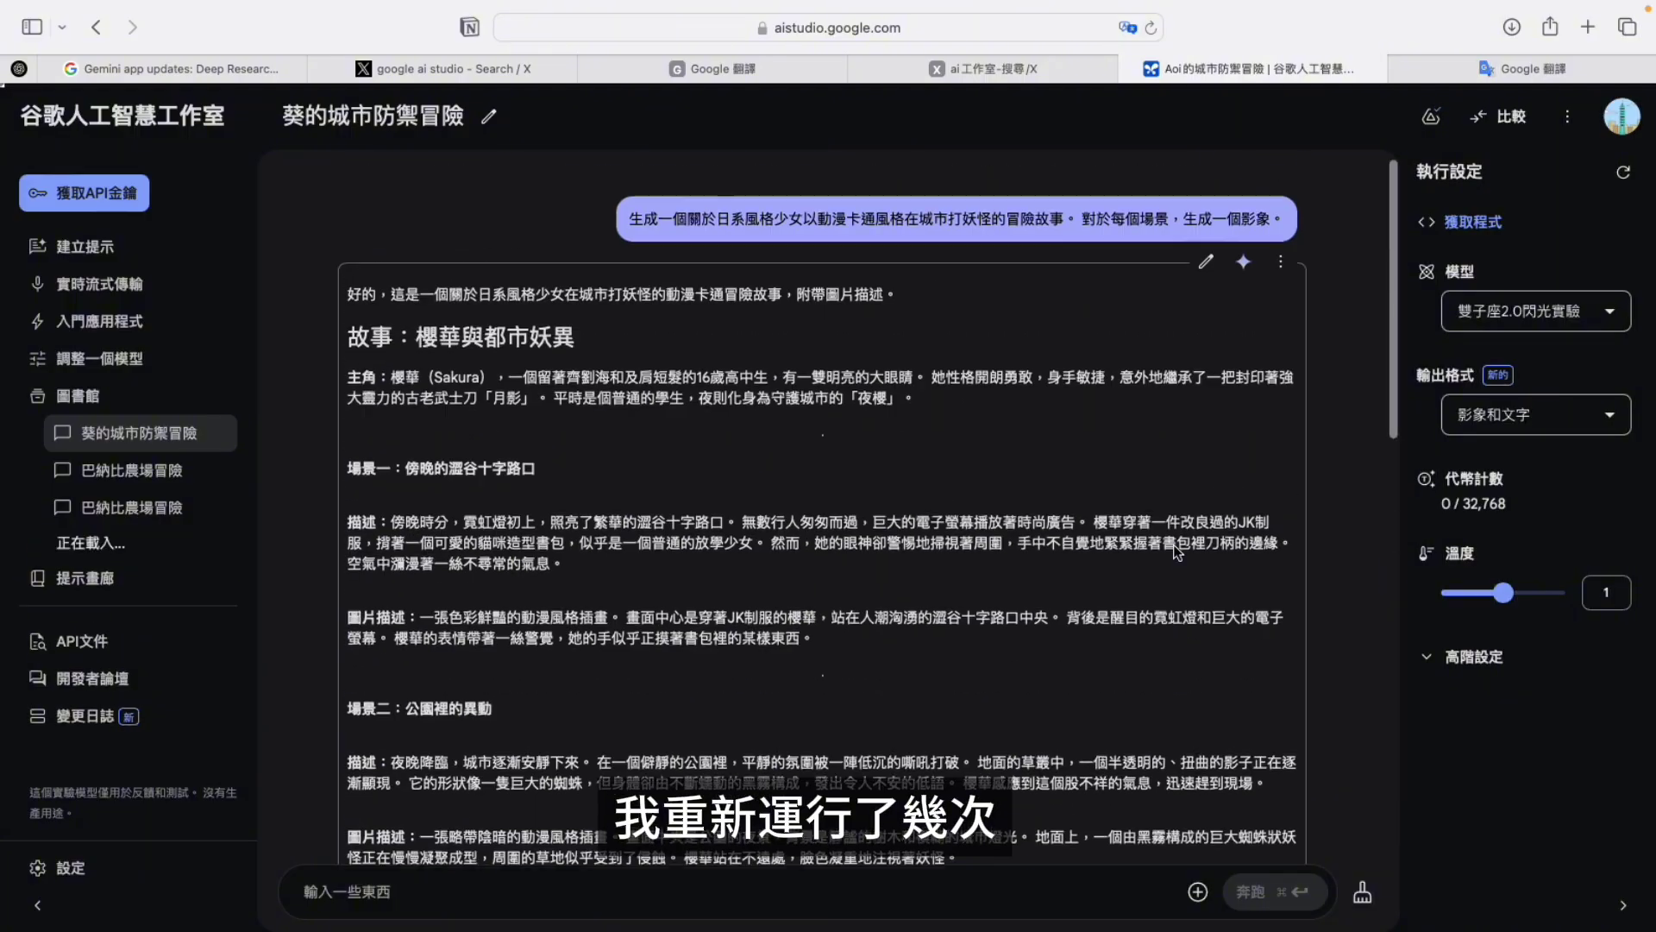
left_click(1247, 259)
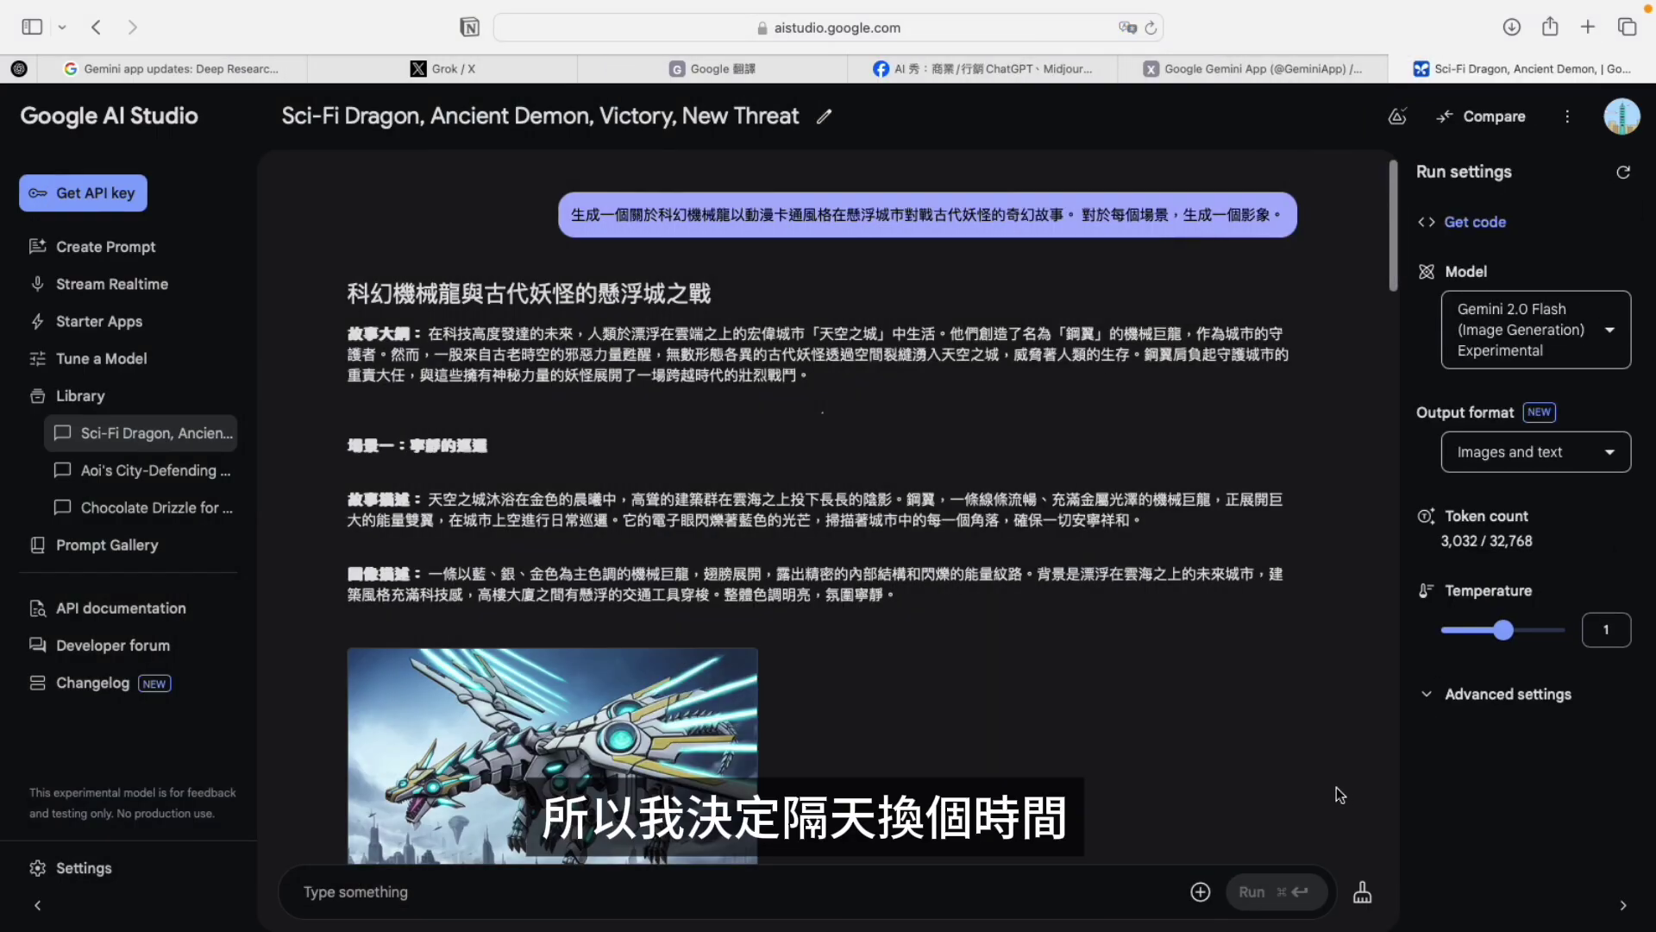
scroll(1351, 792, "down", 1)
scroll(1352, 792, "down", 1)
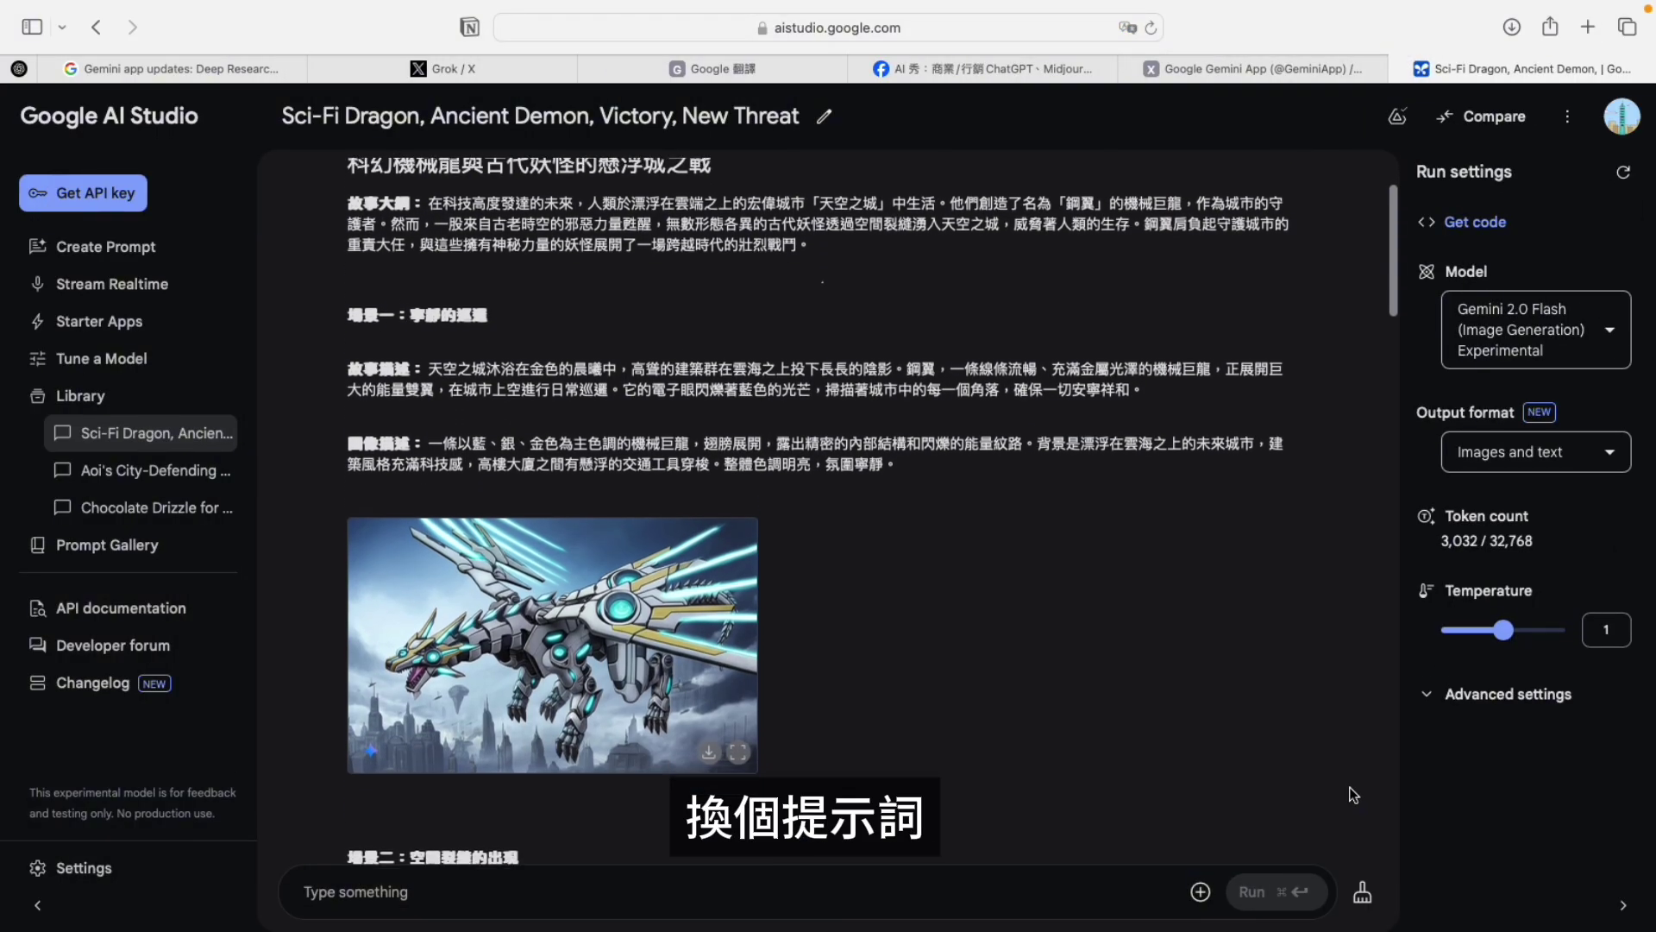
scroll(1351, 792, "down", 1)
scroll(1352, 792, "down", 1)
scroll(1349, 787, "down", 2)
scroll(1349, 787, "down", 1)
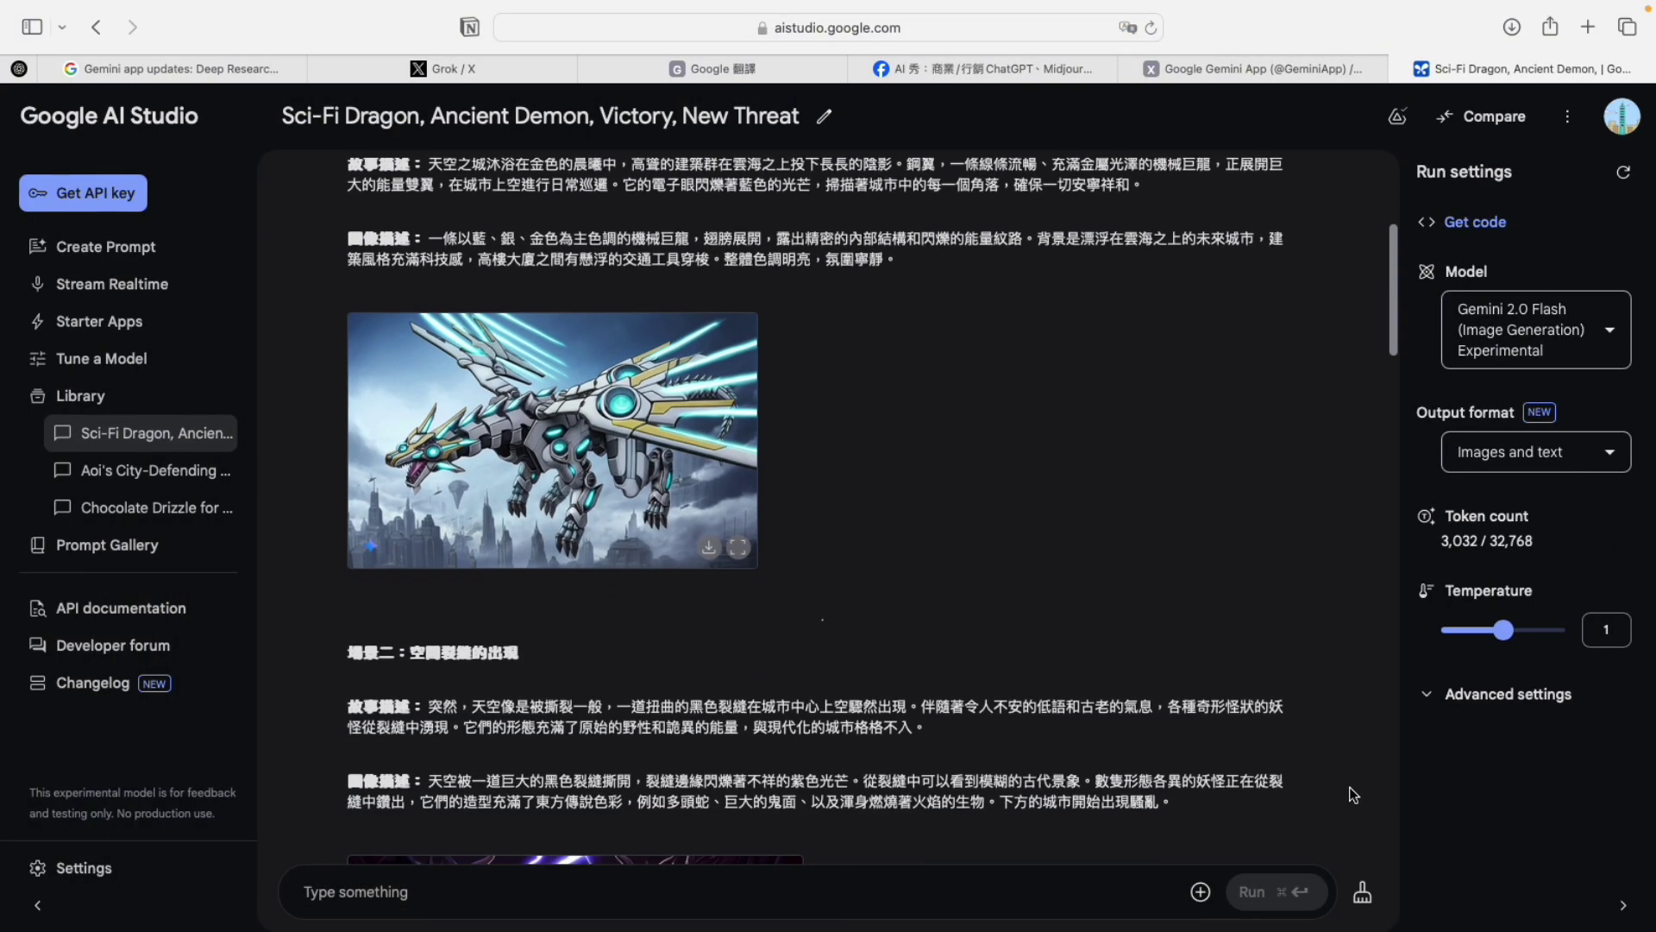
scroll(1349, 787, "down", 1)
scroll(1349, 786, "down", 1)
scroll(1354, 795, "down", 2)
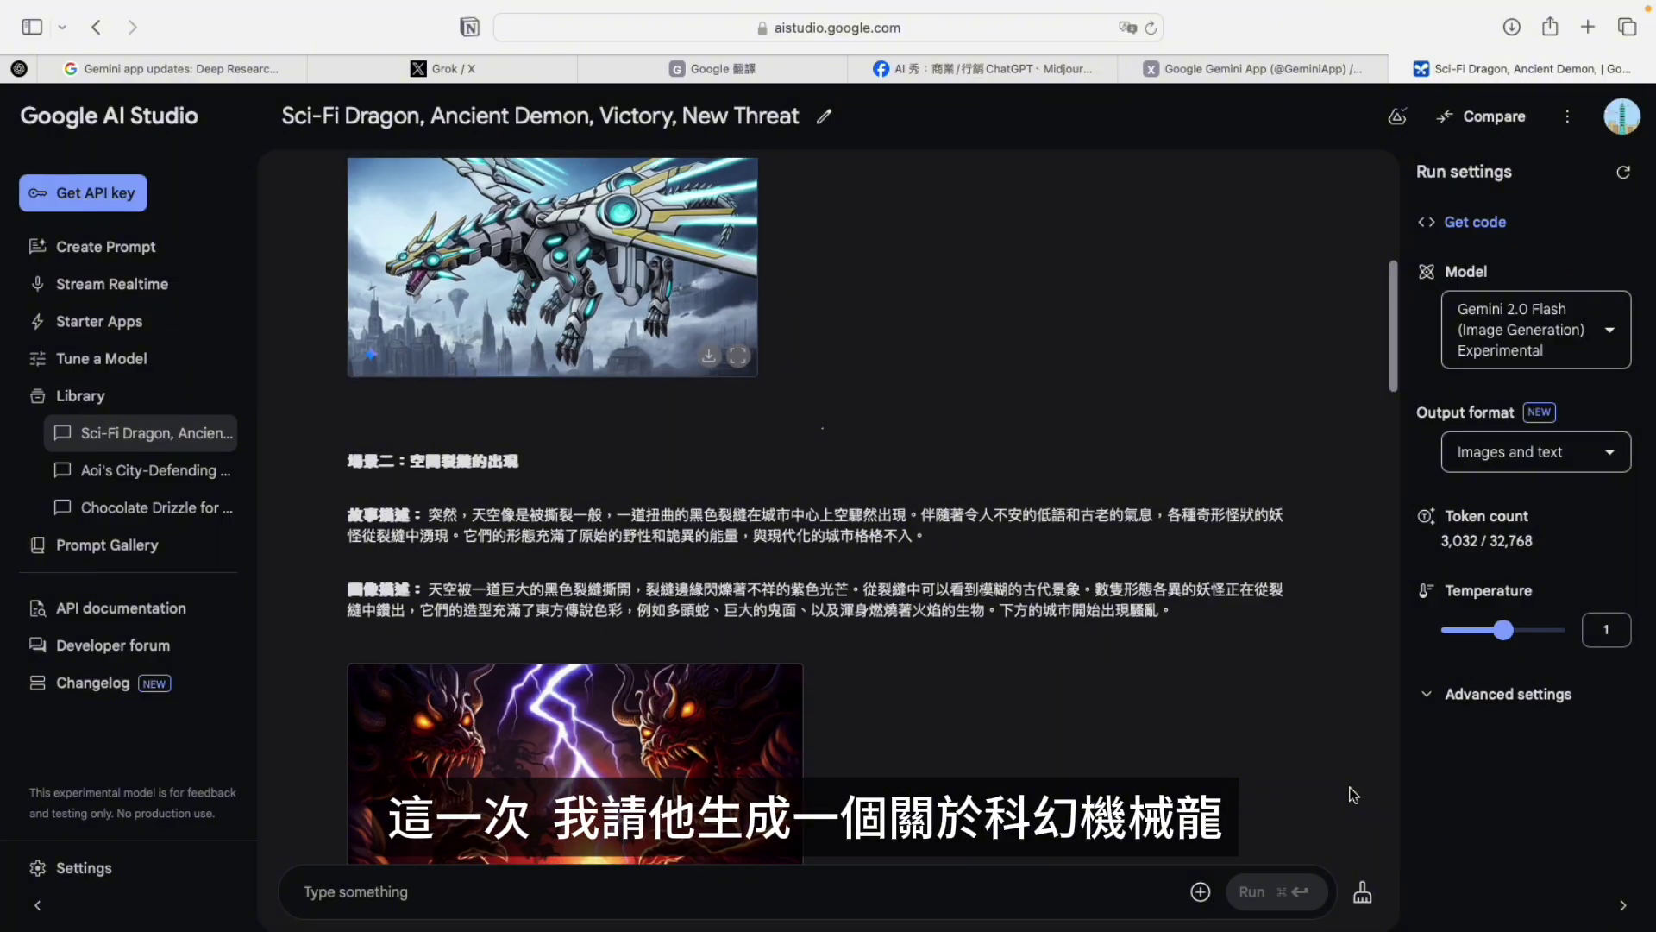
scroll(1354, 794, "down", 2)
scroll(1353, 795, "down", 2)
scroll(1353, 795, "down", 1)
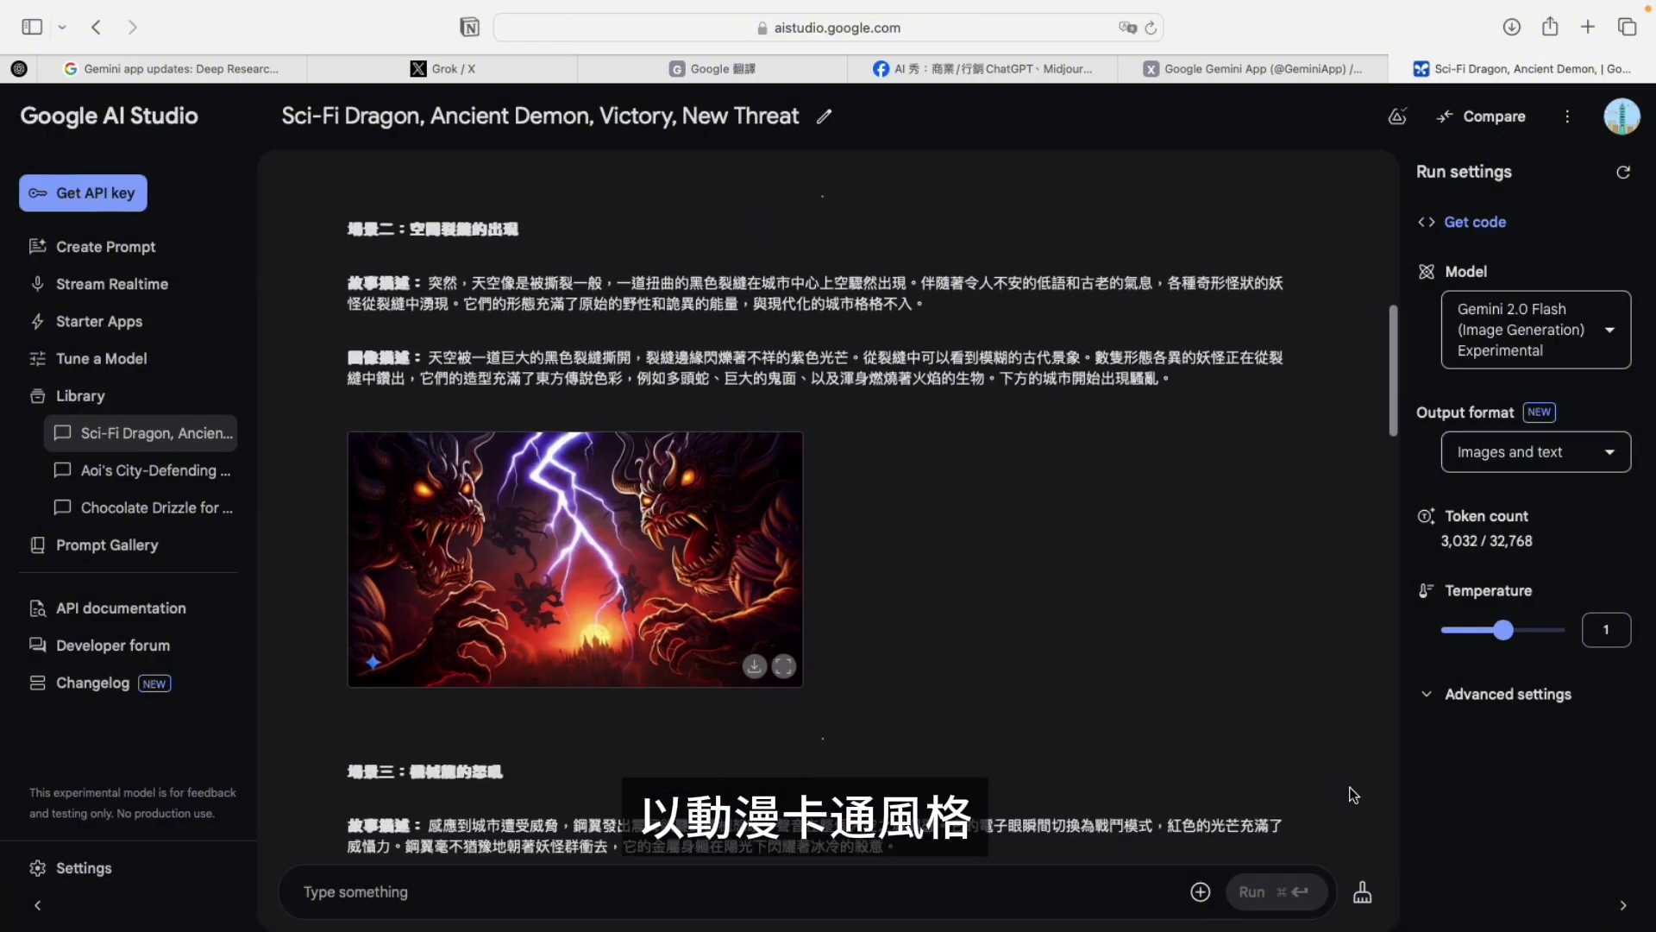
scroll(1354, 795, "down", 2)
scroll(1353, 795, "down", 1)
scroll(1349, 787, "down", 1)
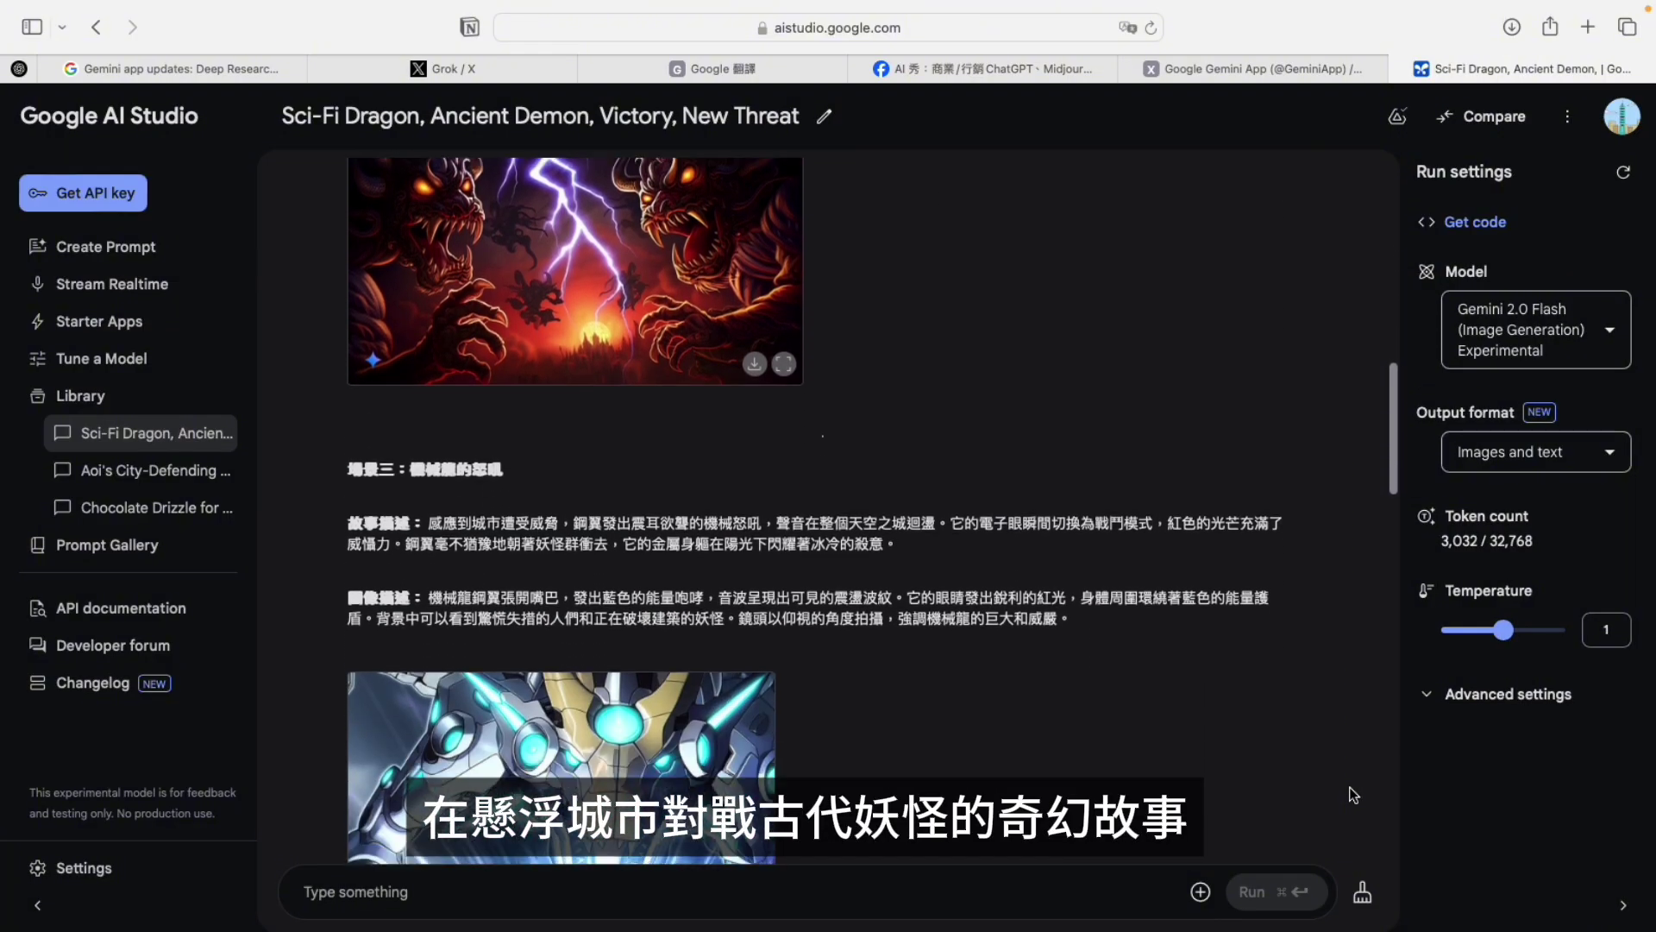
scroll(1349, 787, "down", 2)
scroll(1349, 787, "down", 1)
scroll(1349, 786, "down", 2)
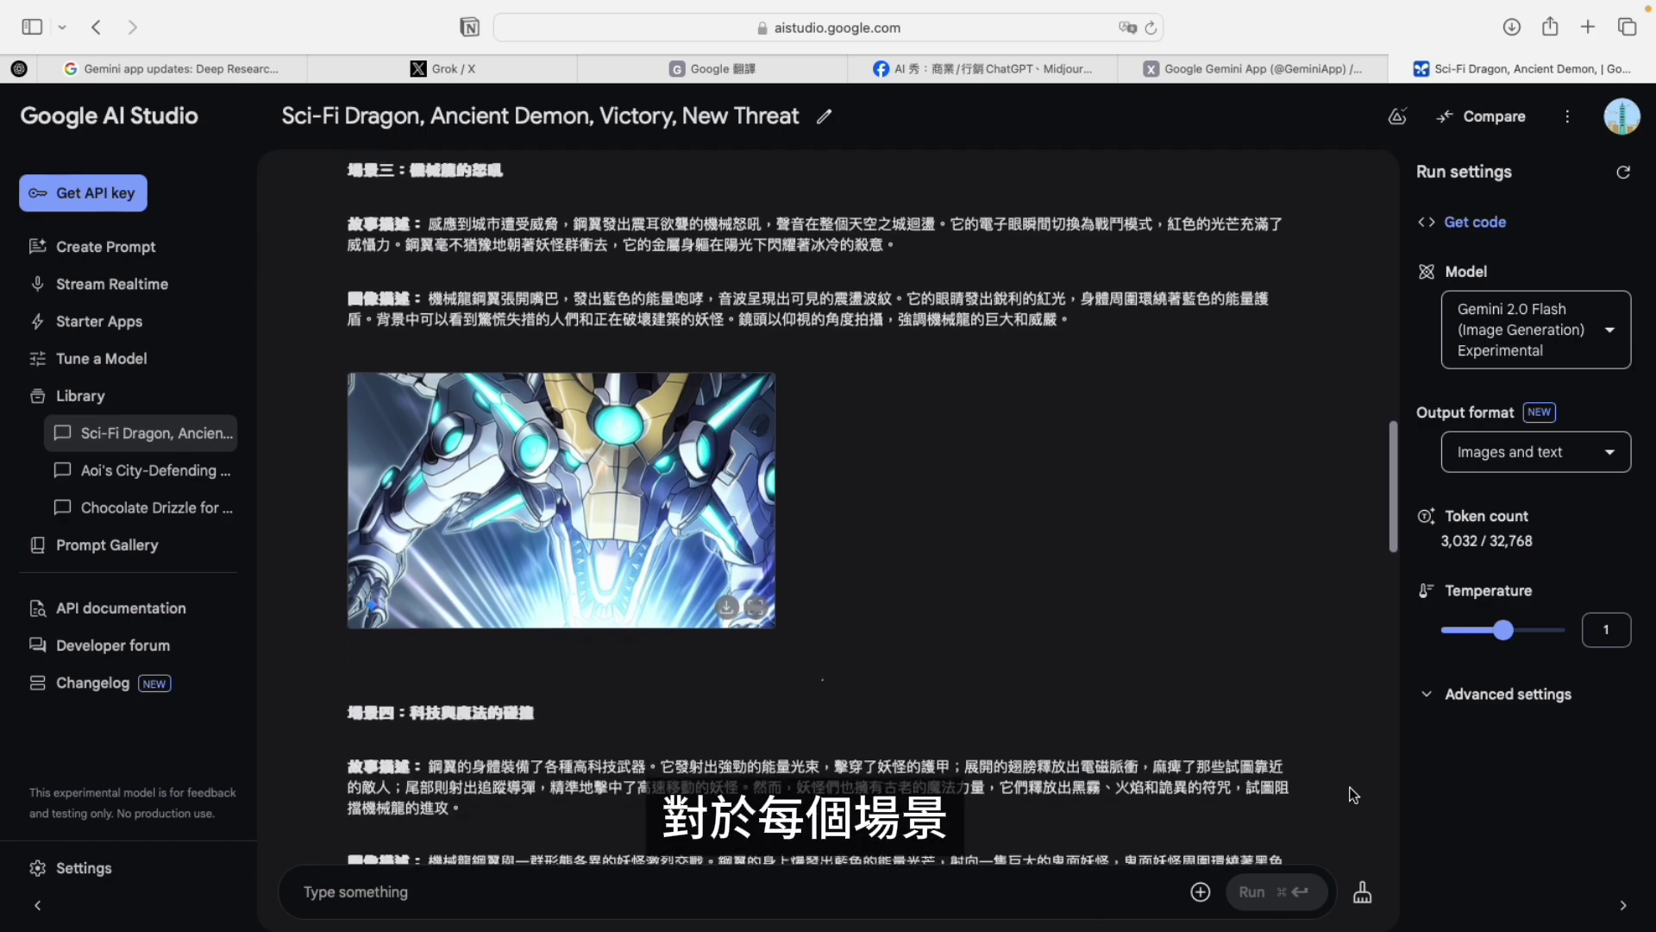
scroll(1350, 786, "down", 1)
scroll(1350, 787, "down", 2)
scroll(1349, 787, "down", 1)
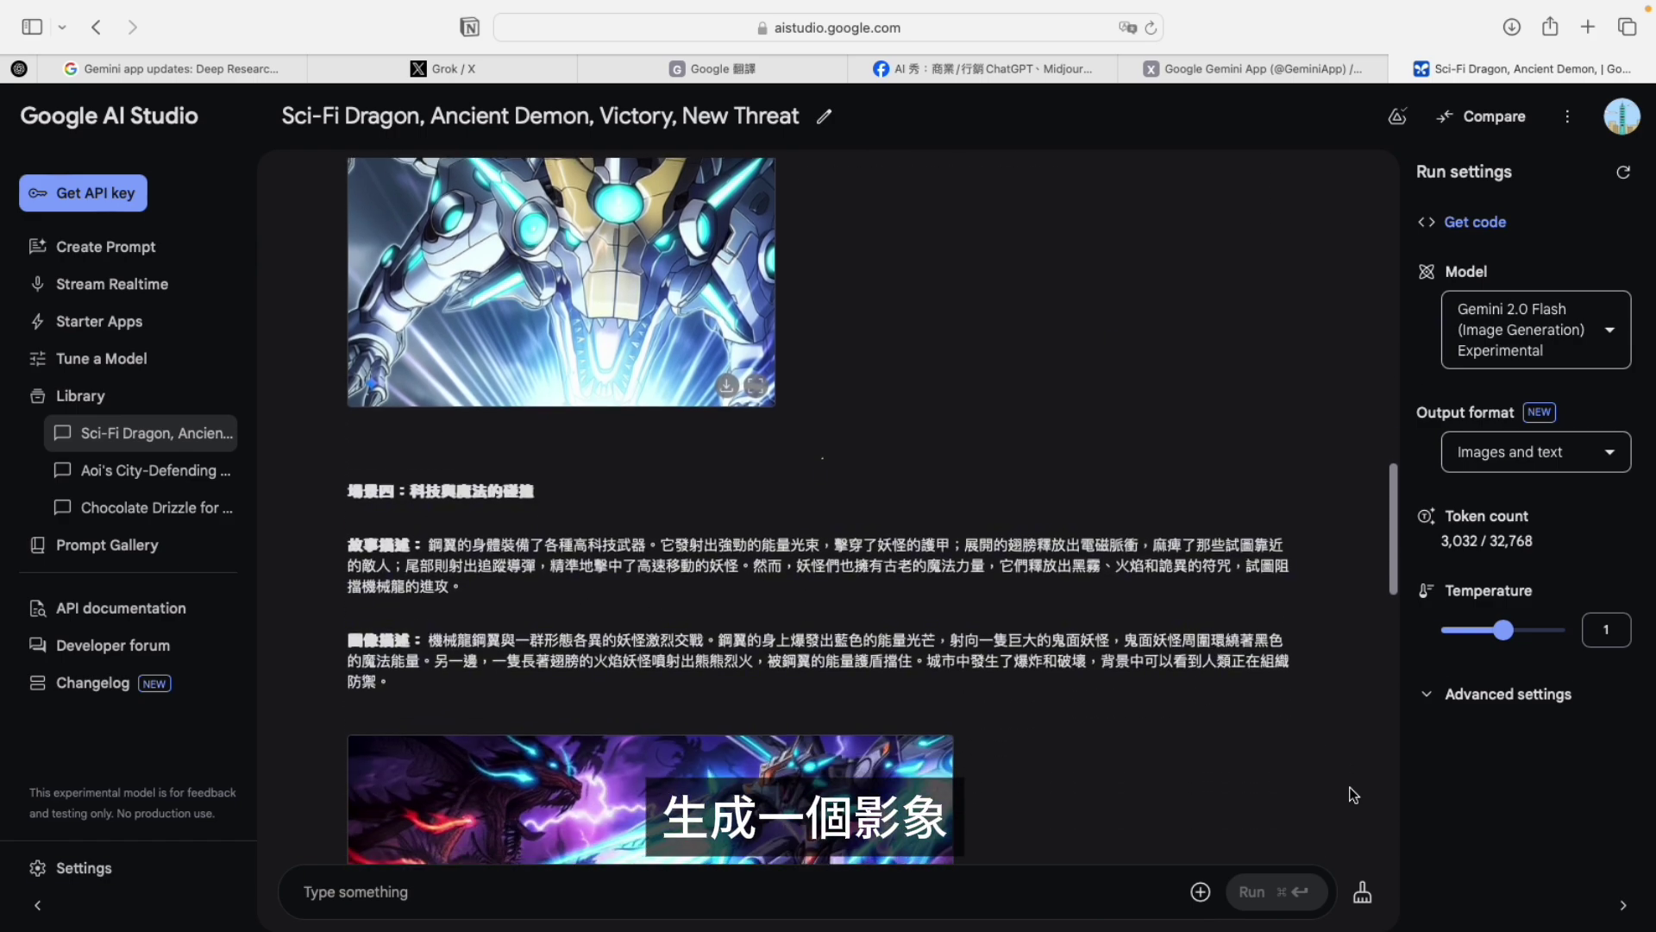
scroll(1349, 786, "down", 2)
scroll(1349, 786, "down", 1)
scroll(1349, 787, "down", 1)
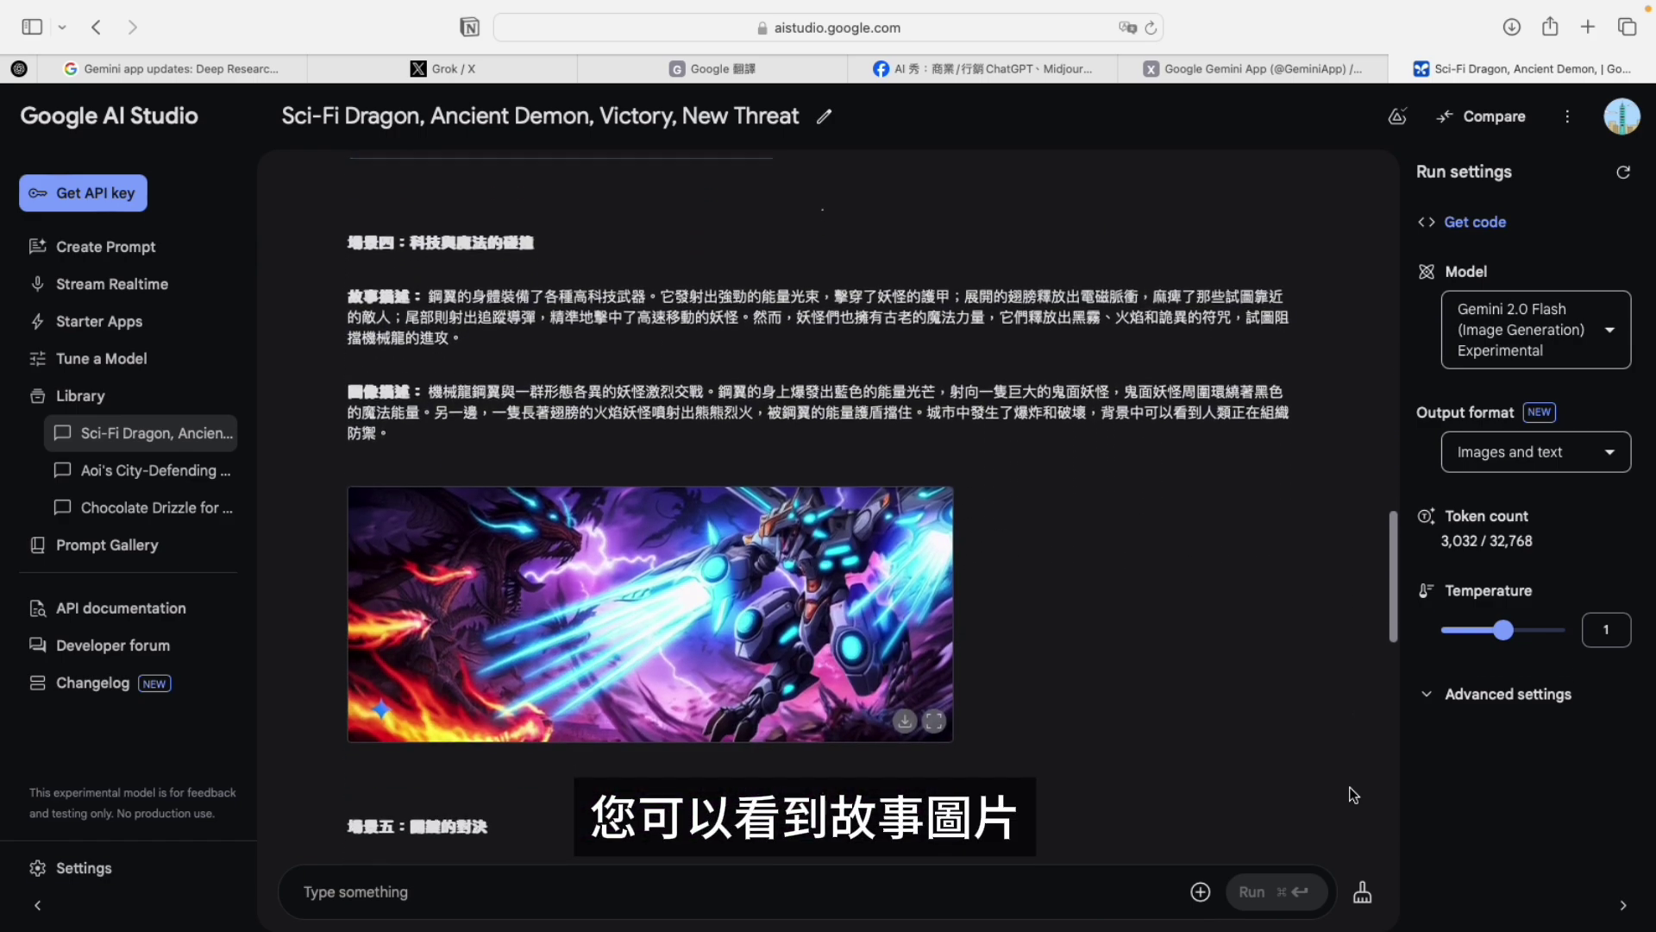
scroll(1349, 786, "down", 2)
scroll(1349, 787, "down", 1)
scroll(1349, 787, "down", 2)
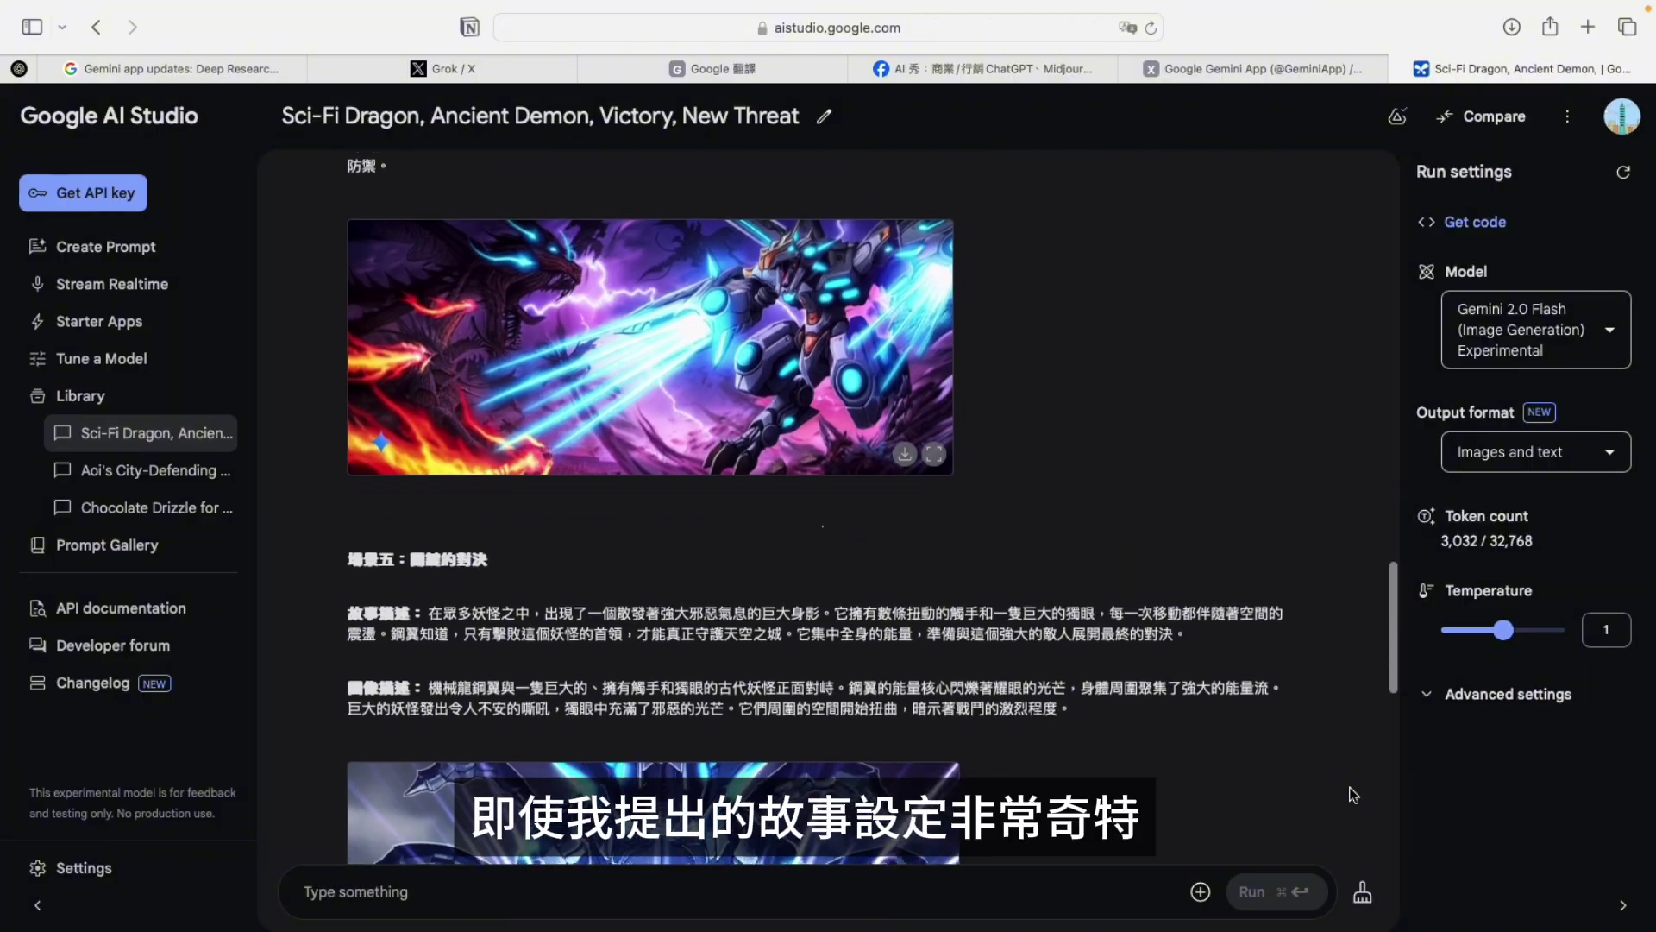
scroll(1349, 787, "down", 1)
scroll(1349, 787, "down", 2)
scroll(1349, 787, "down", 1)
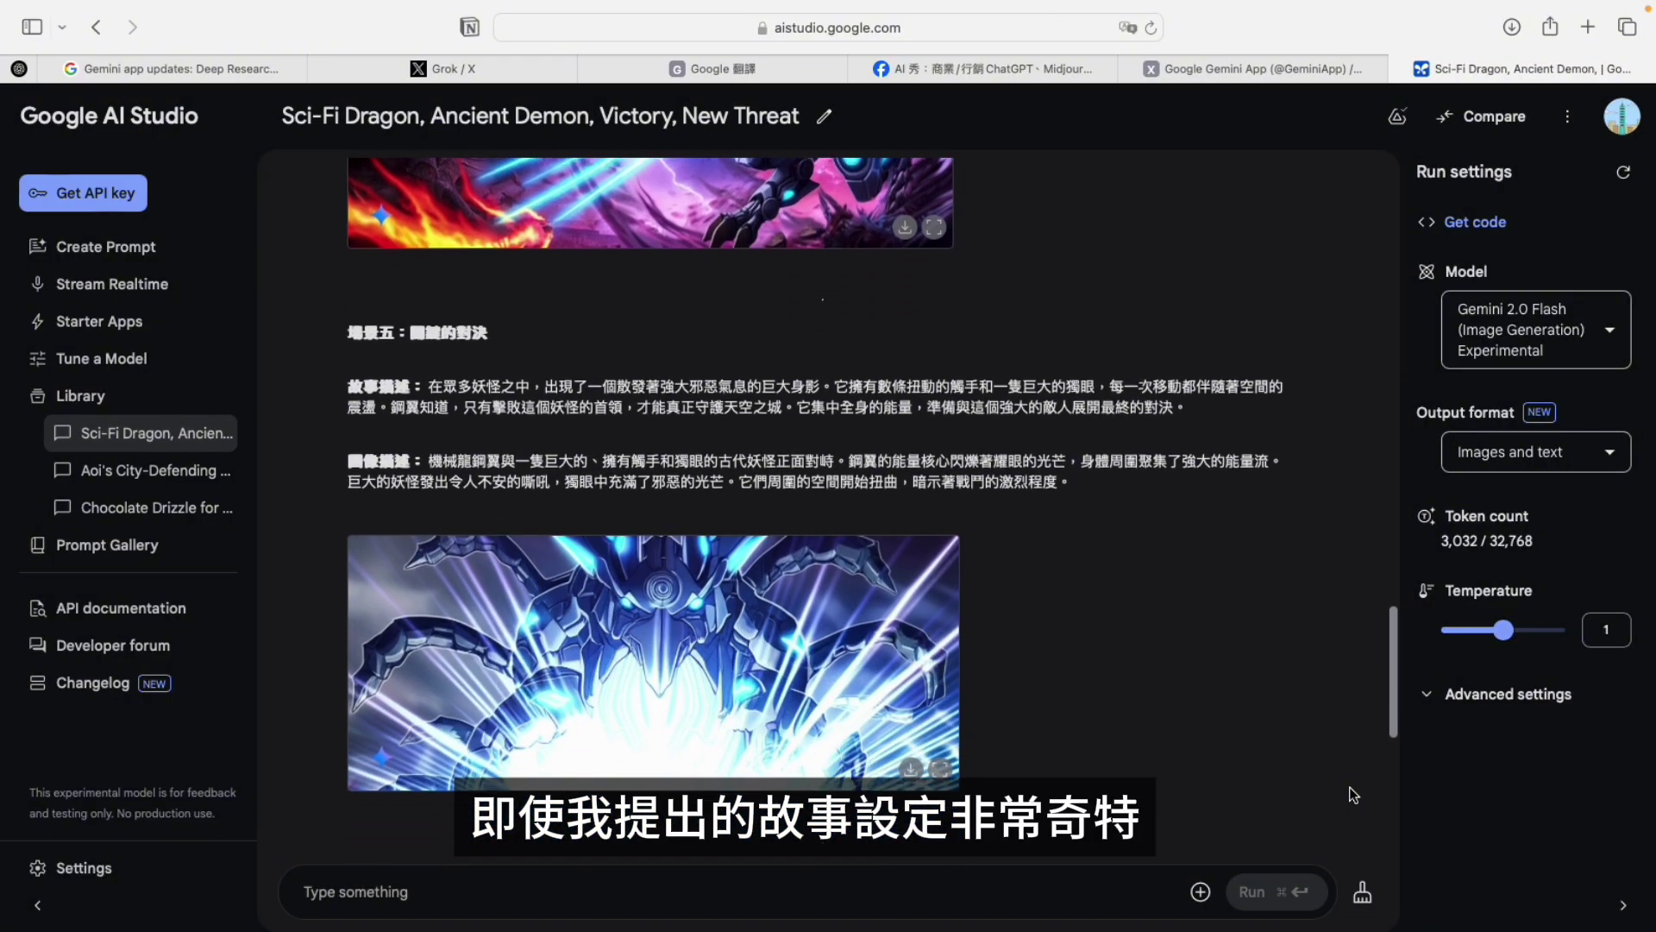
scroll(1349, 787, "down", 1)
scroll(1350, 786, "down", 2)
scroll(1349, 786, "down", 2)
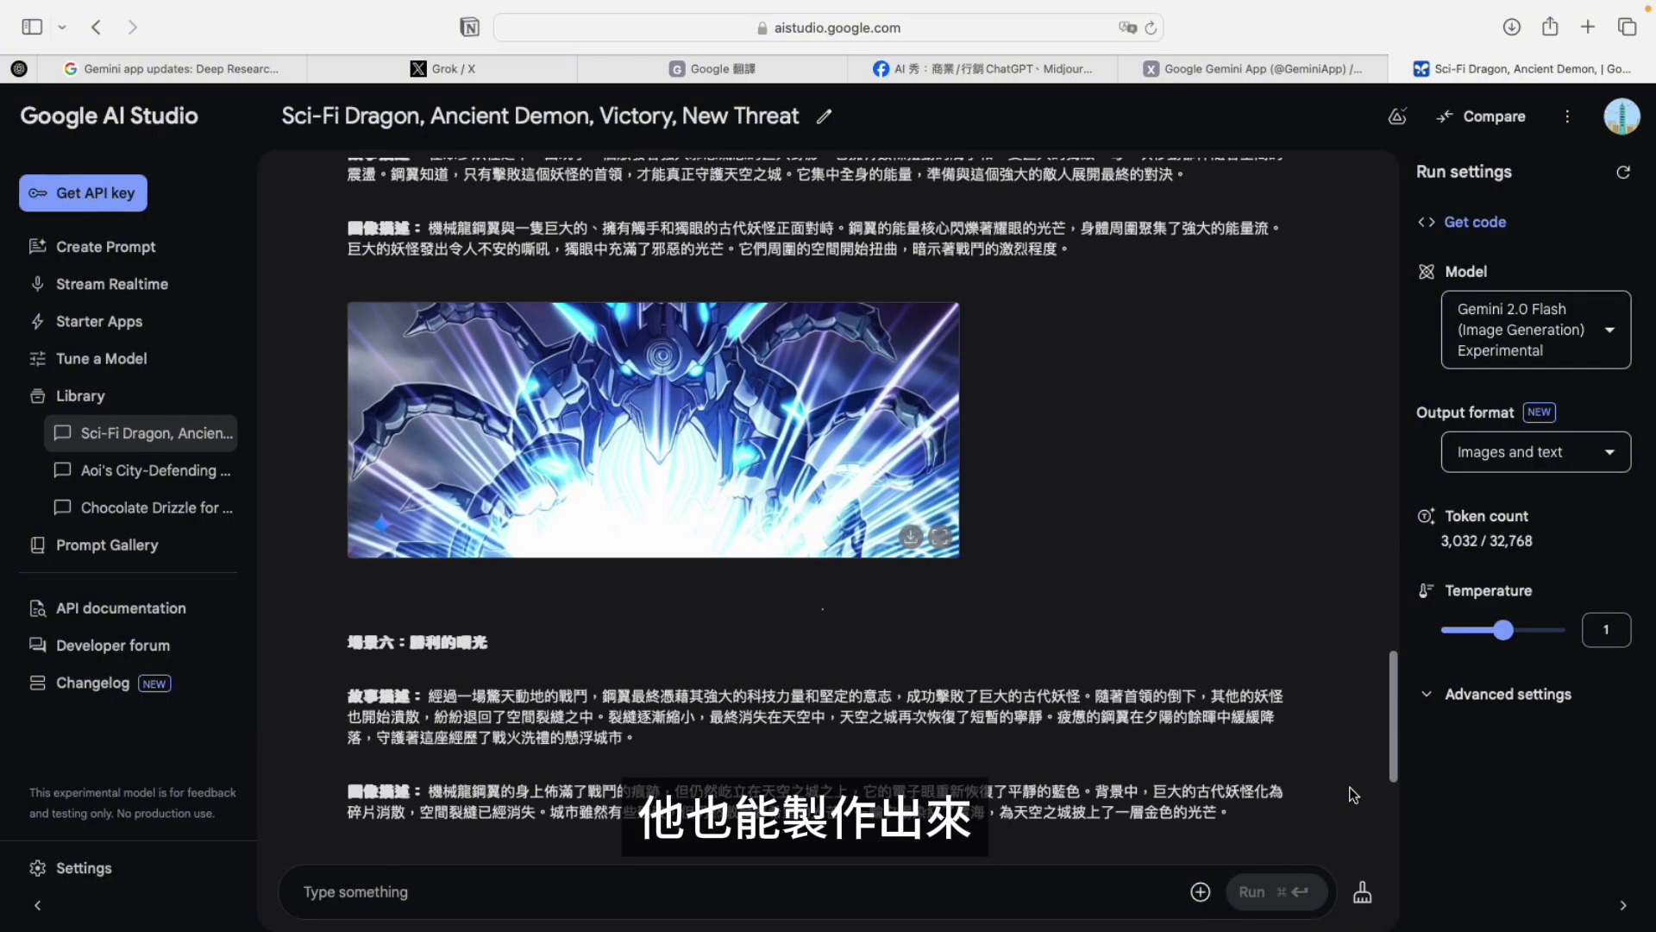
scroll(1349, 786, "down", 2)
scroll(1349, 787, "down", 1)
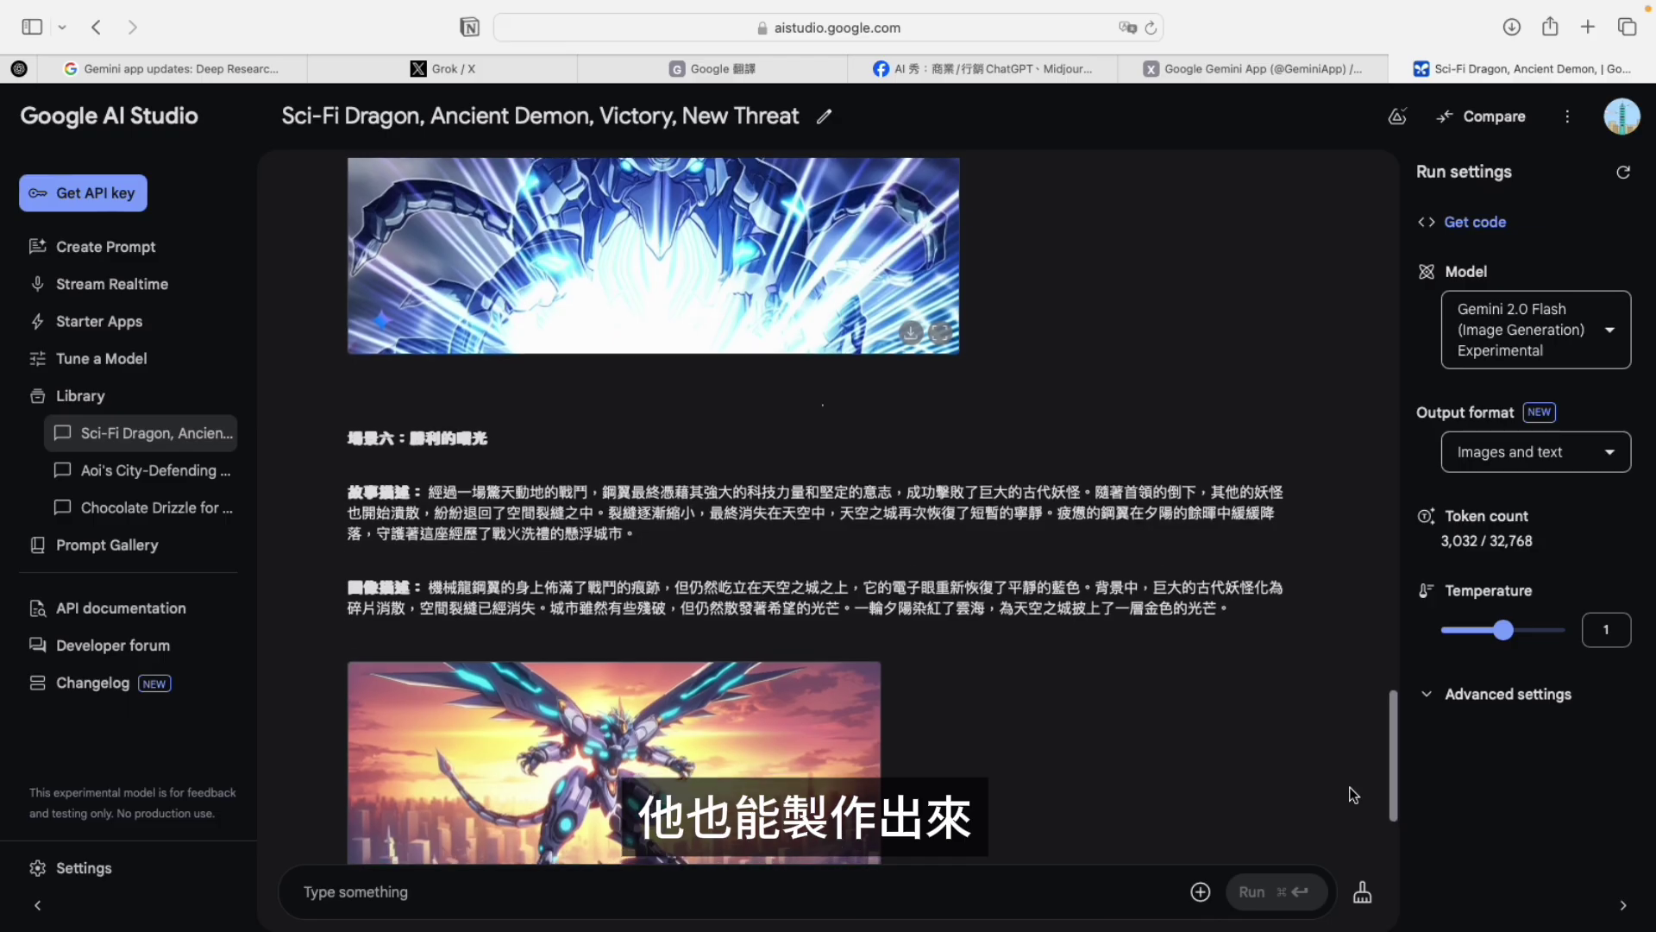
scroll(1349, 786, "down", 1)
scroll(1349, 786, "down", 2)
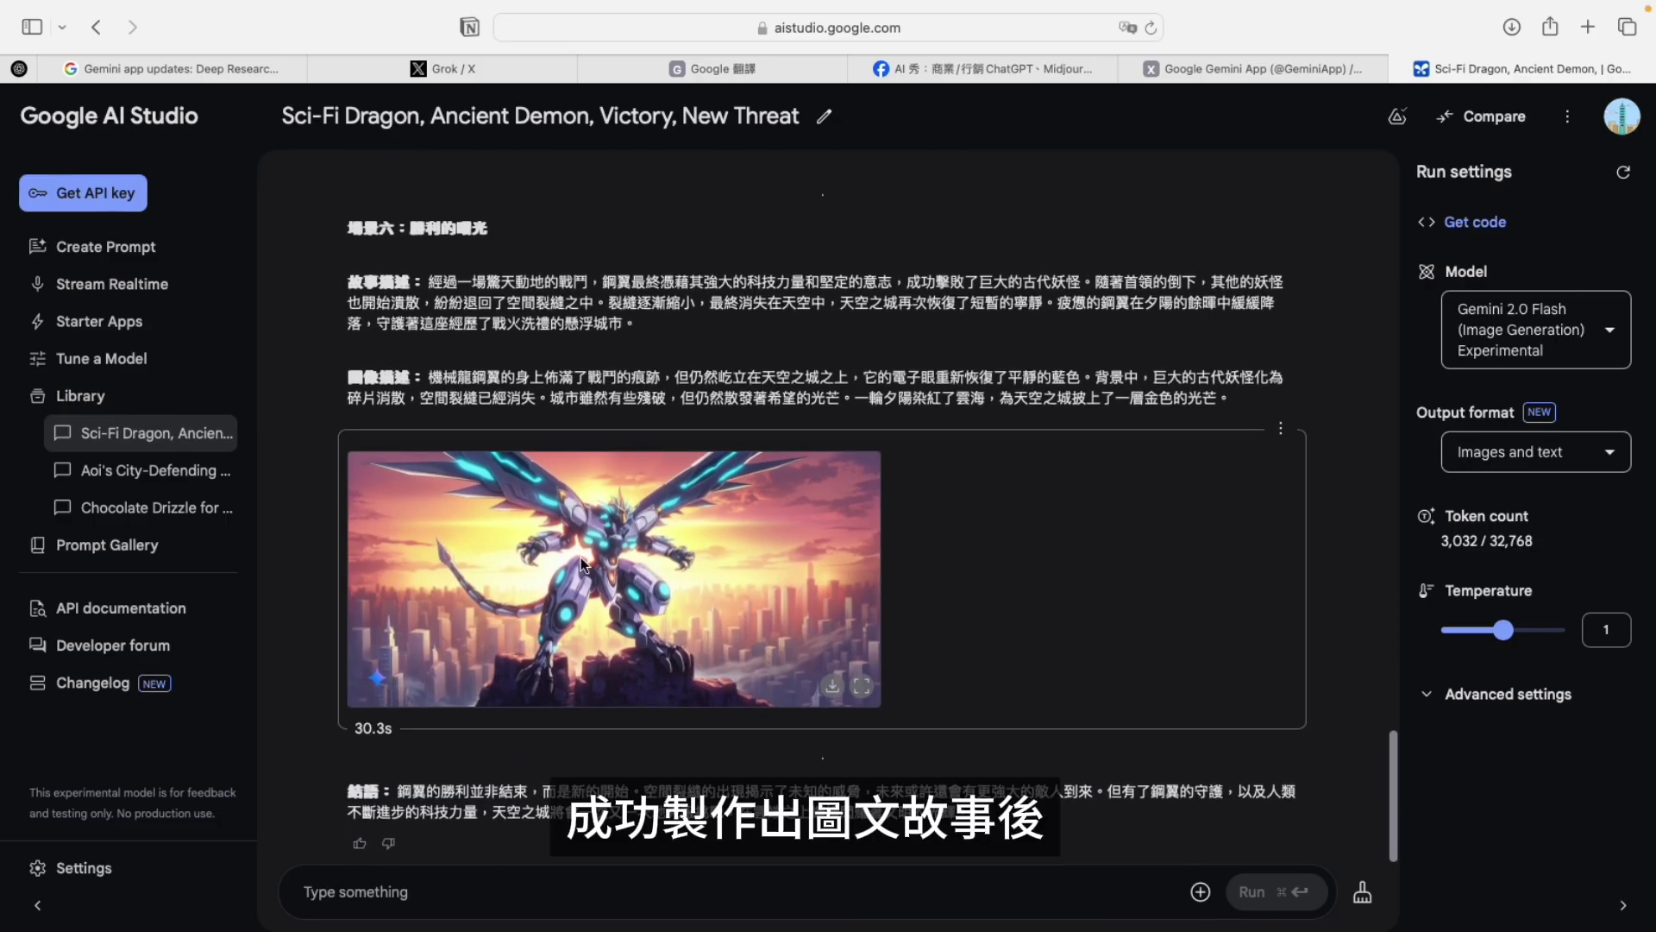
Step: Save the sunset dragon image, attach it, and ask to turn the mechanical dragon into a real creature
right_click(582, 557)
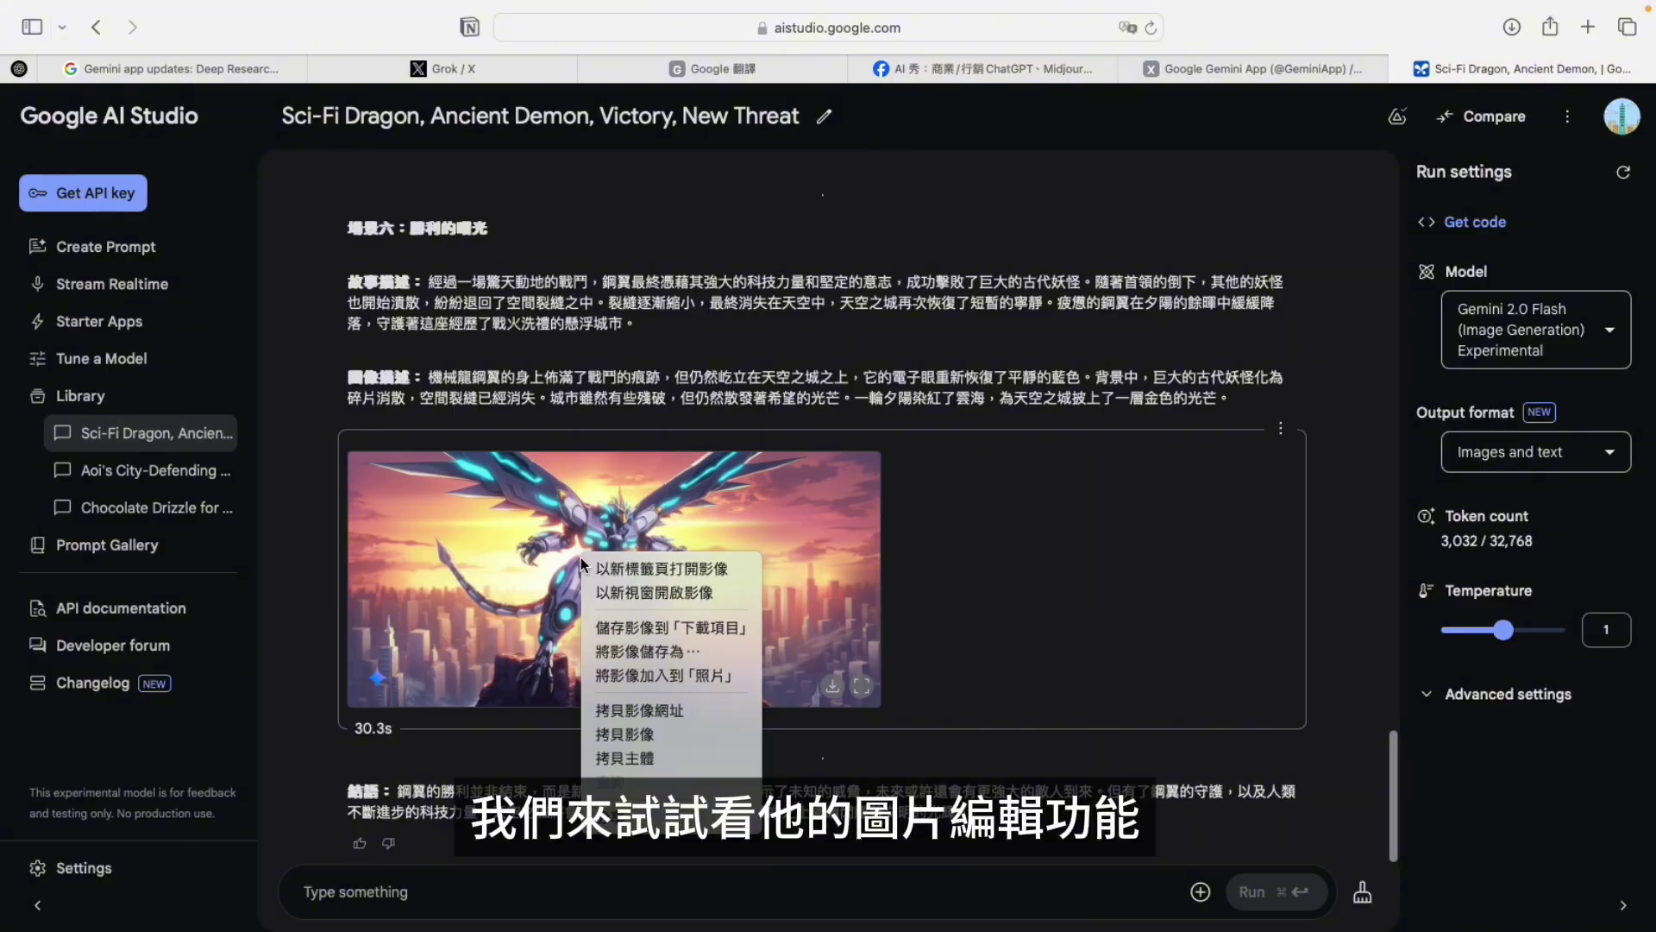
left_click(614, 625)
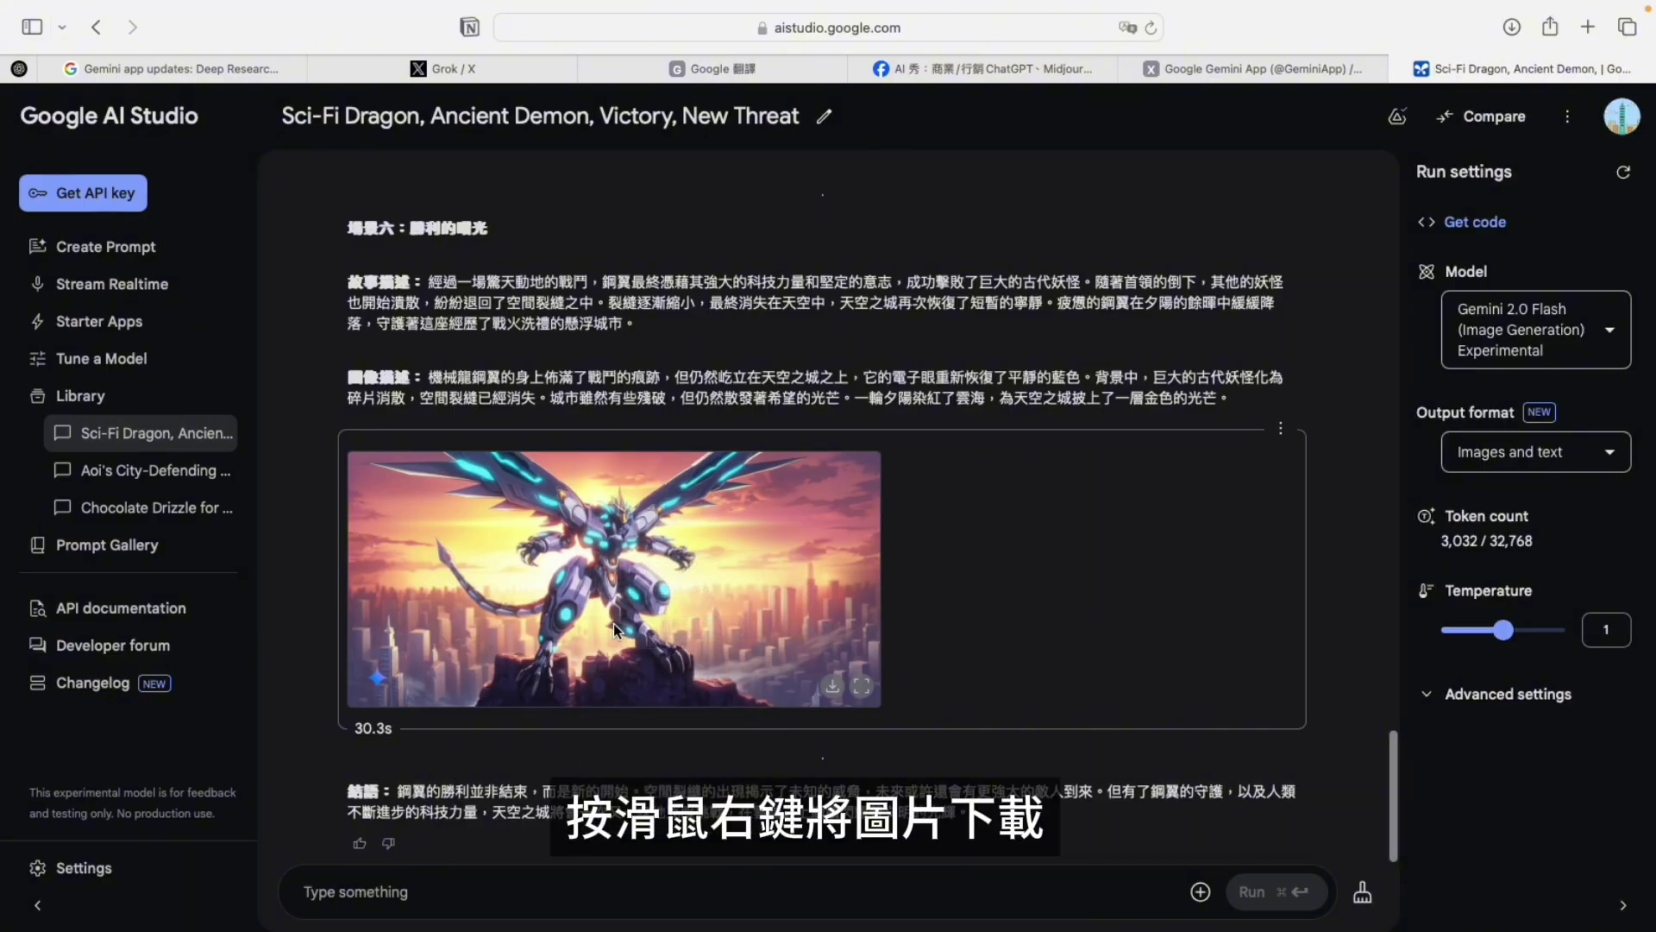
left_click(1202, 893)
left_click(1246, 688)
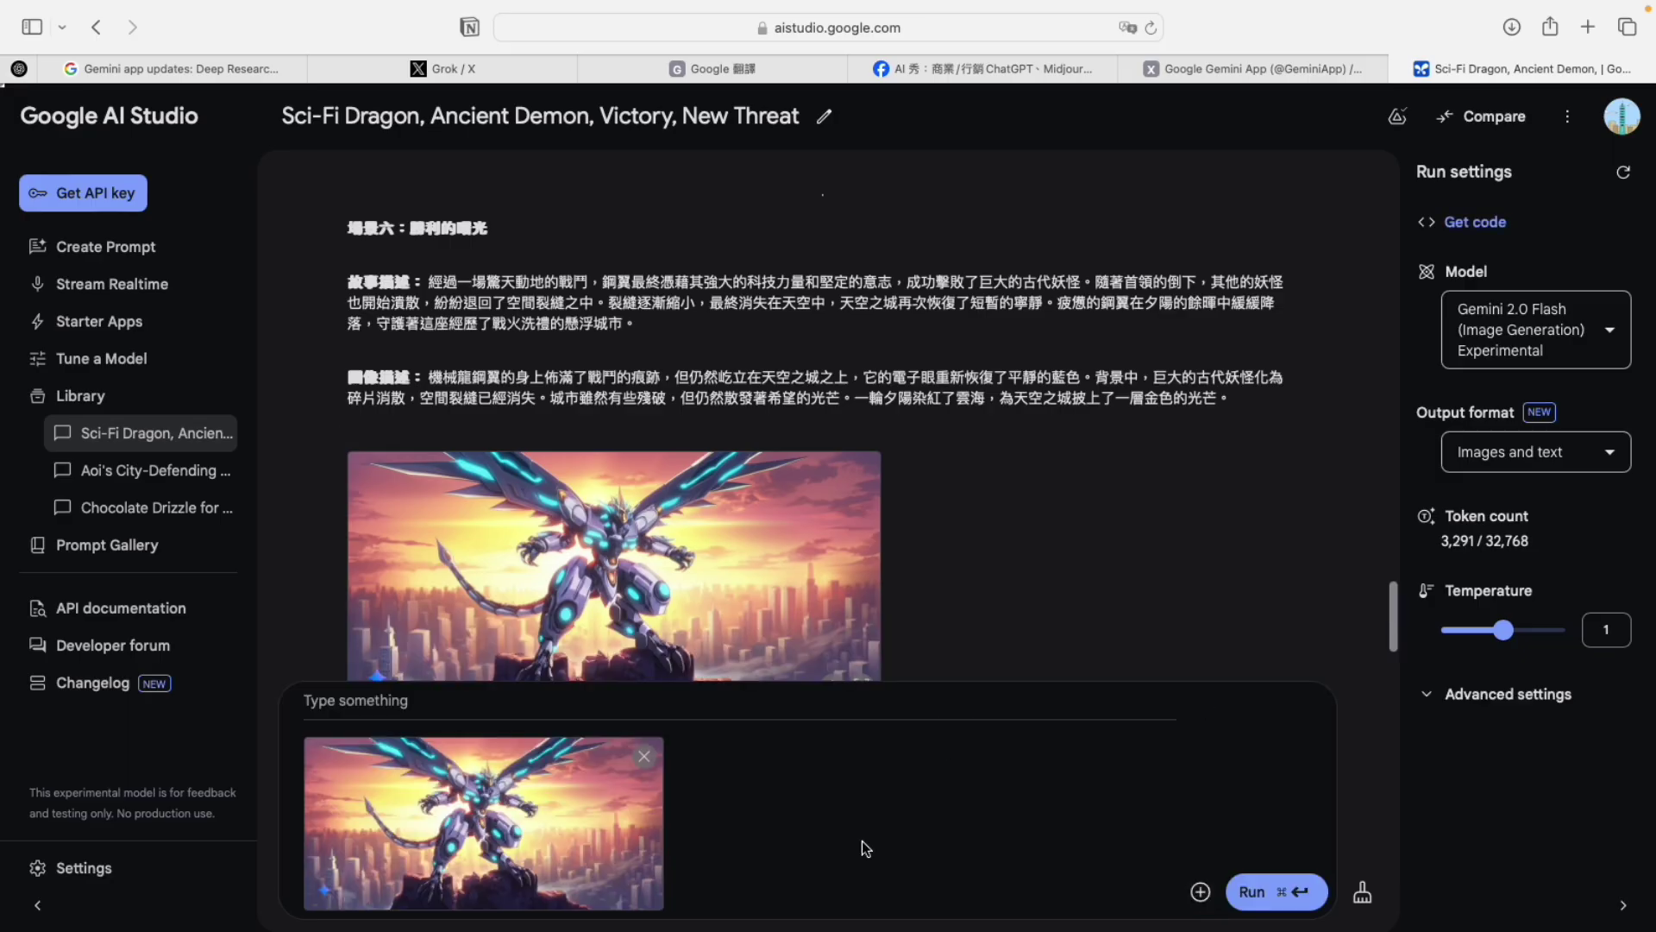
type("將畫面中ㄌ")
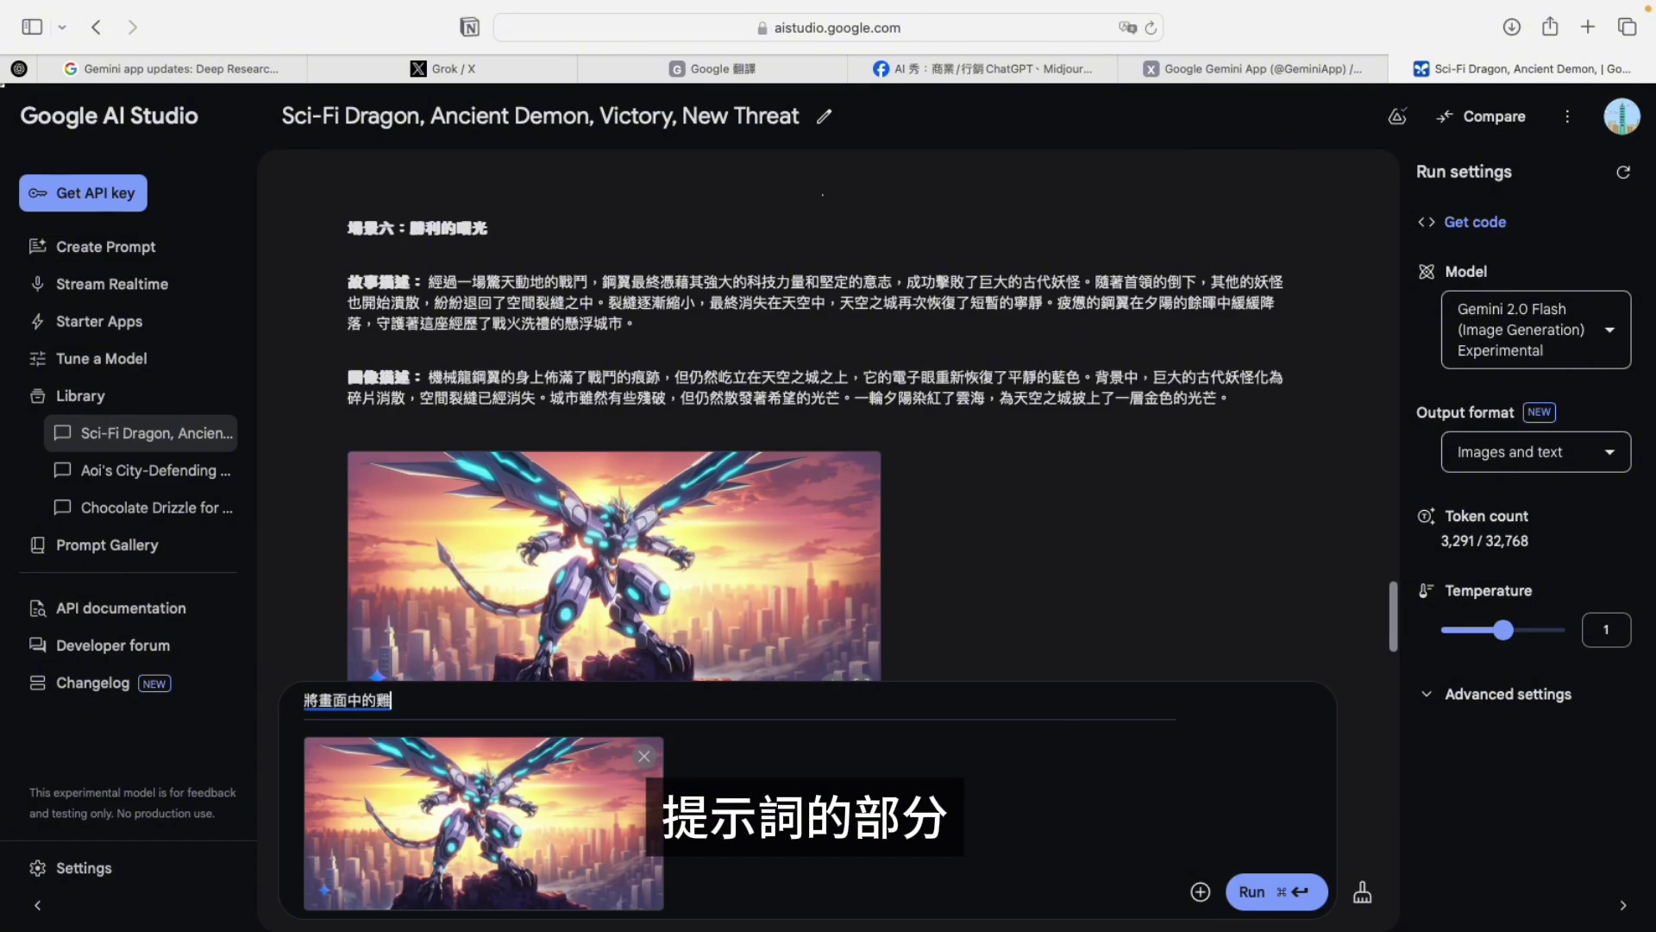
type("械龍改為")
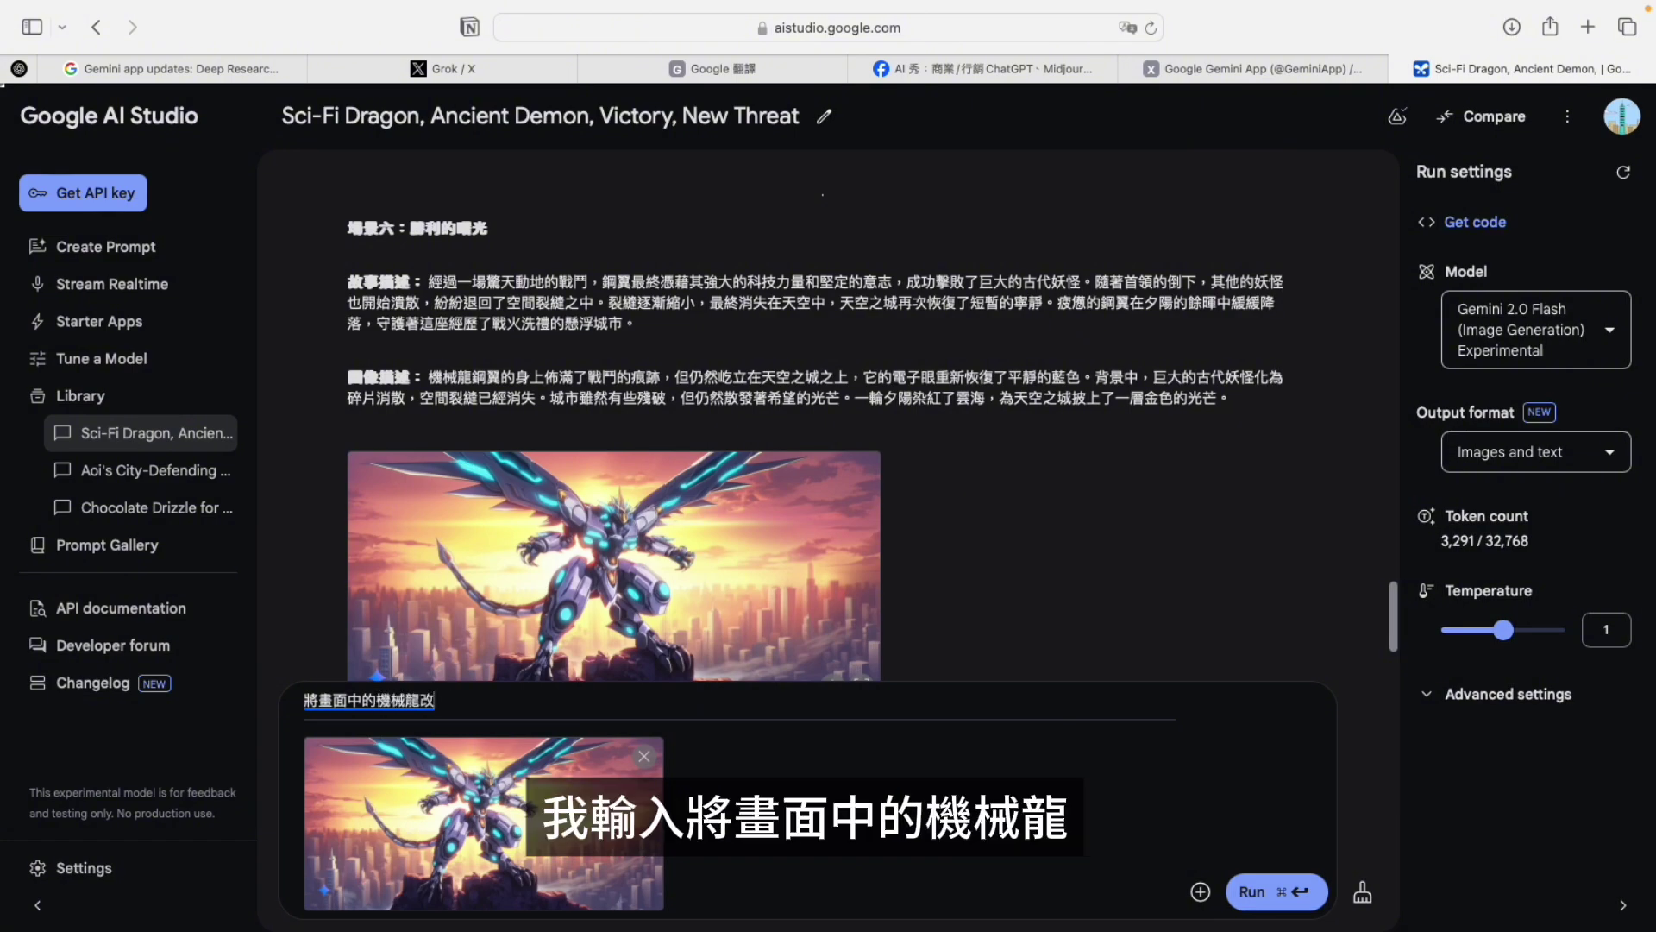
type("真正的生")
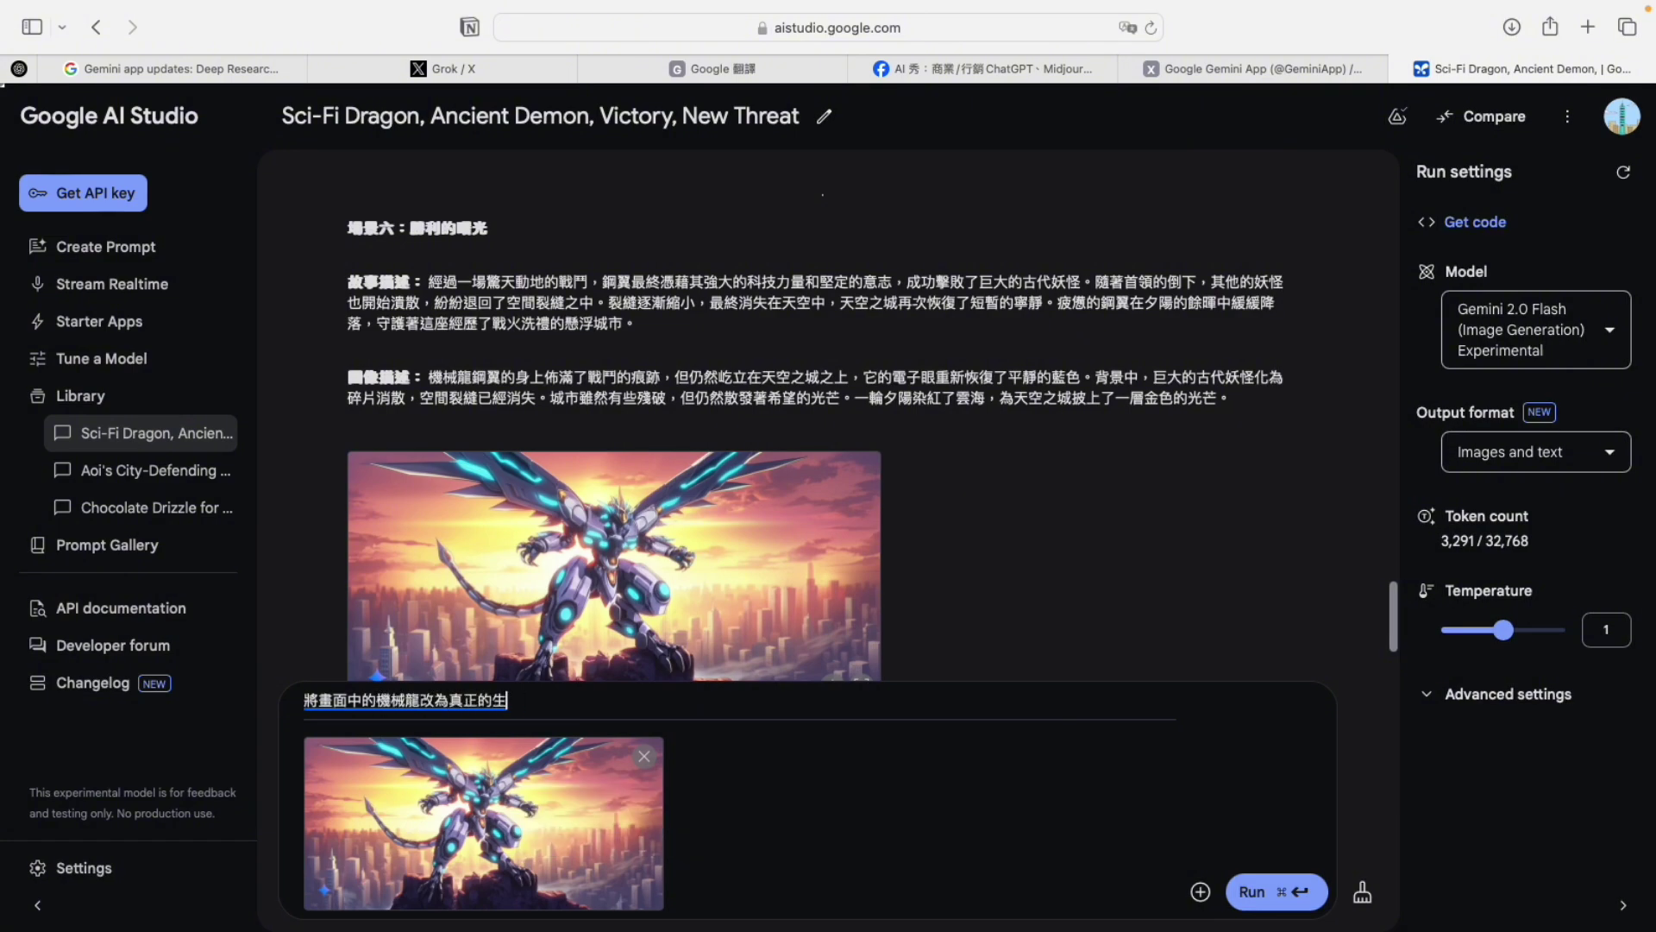
type("物")
left_click(1253, 901)
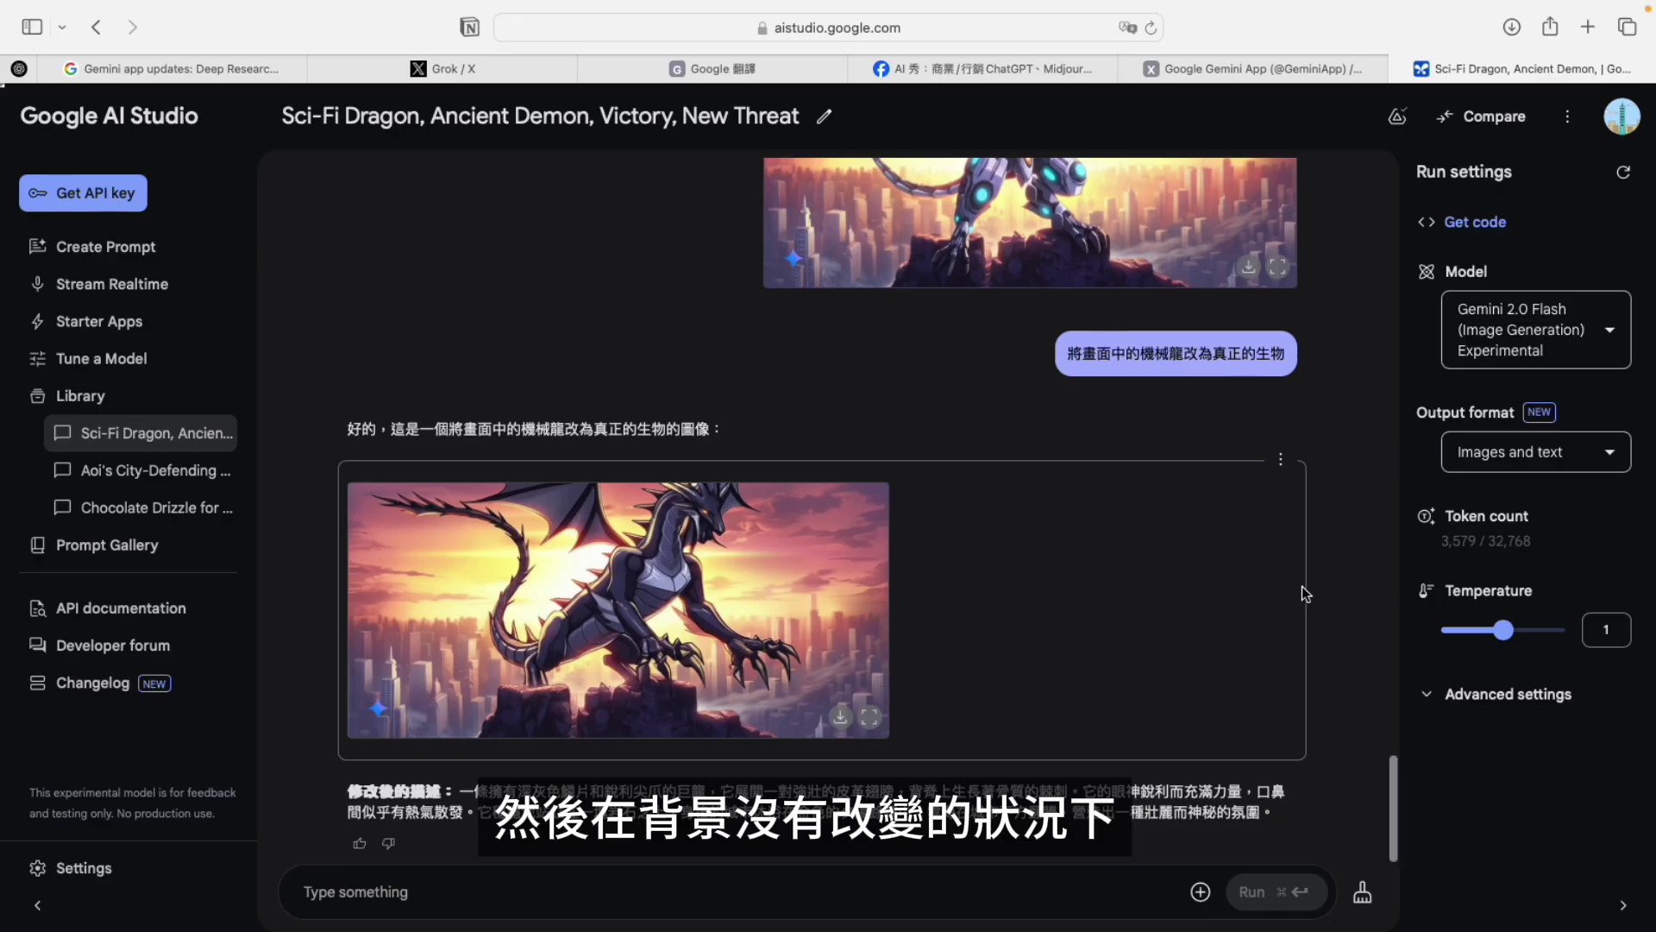
Step: Ask for the dragon to raise one claw and breathe fire
scroll(1306, 593, "up", 3)
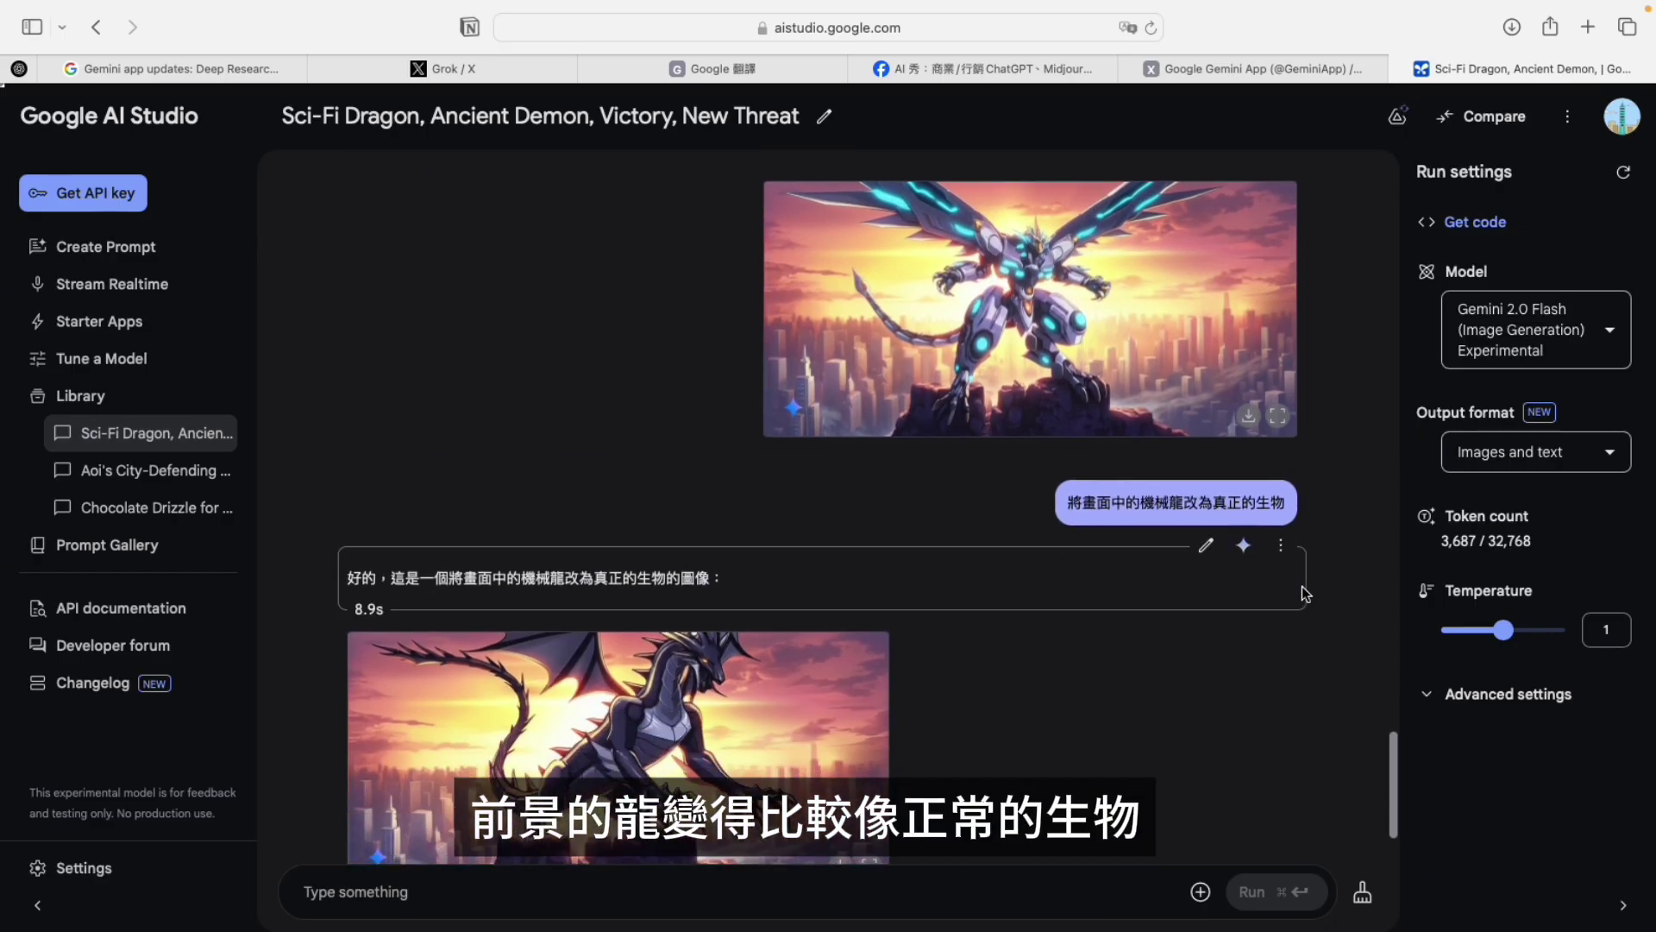
scroll(1306, 594, "down", 3)
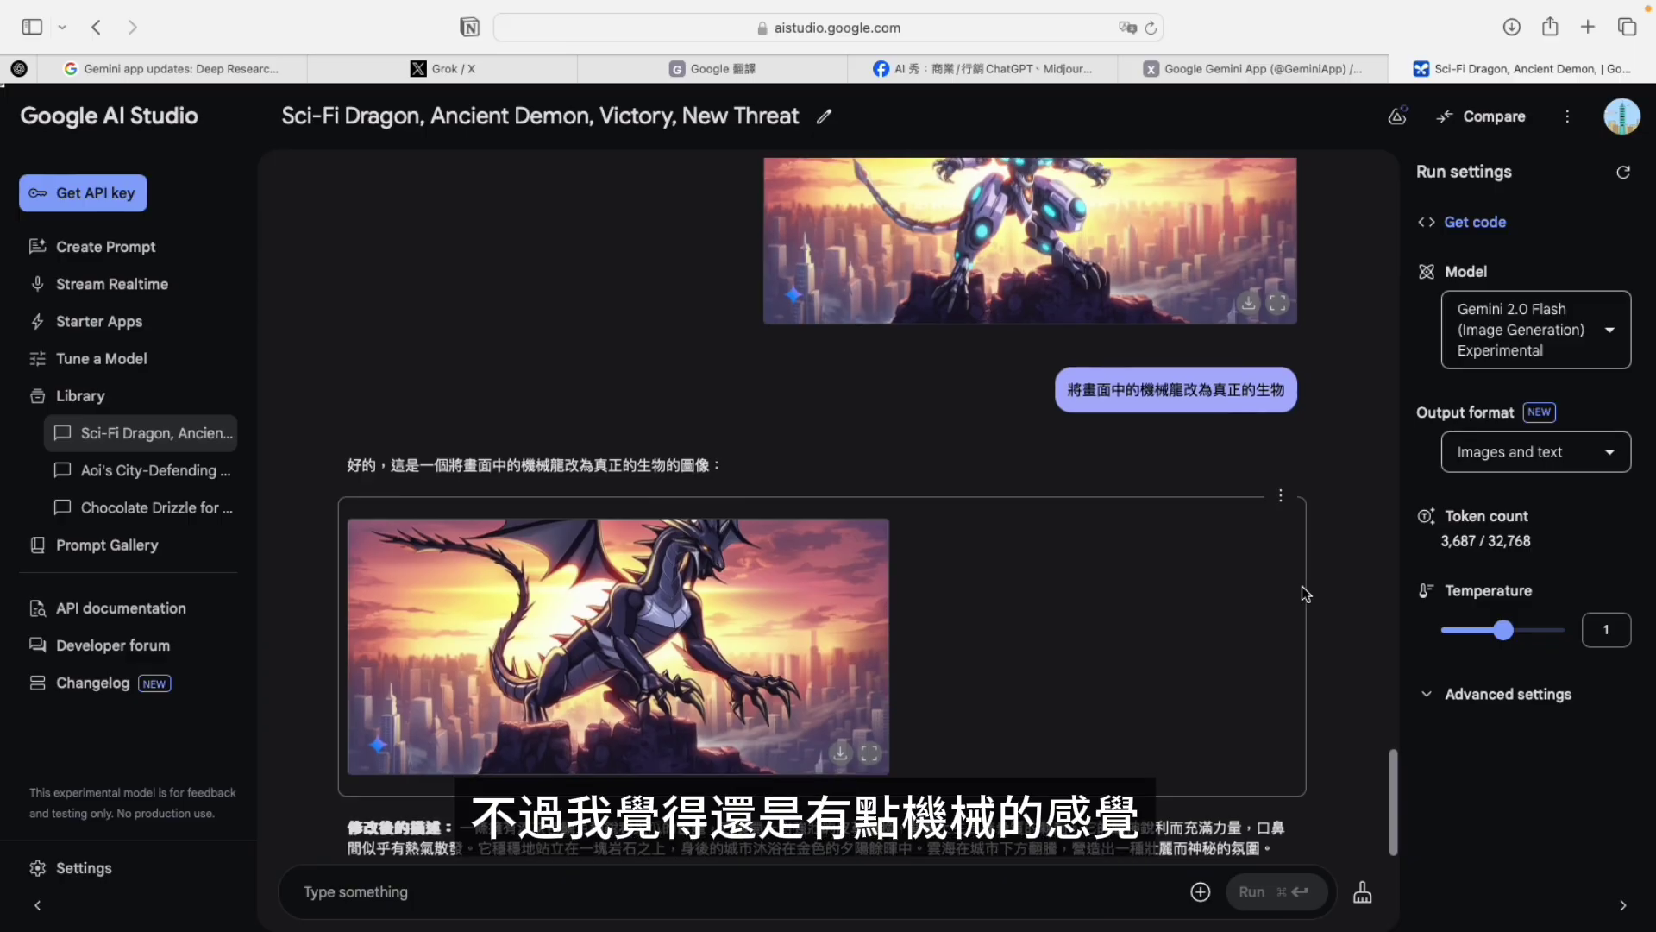
type("將這ㄓㄜ")
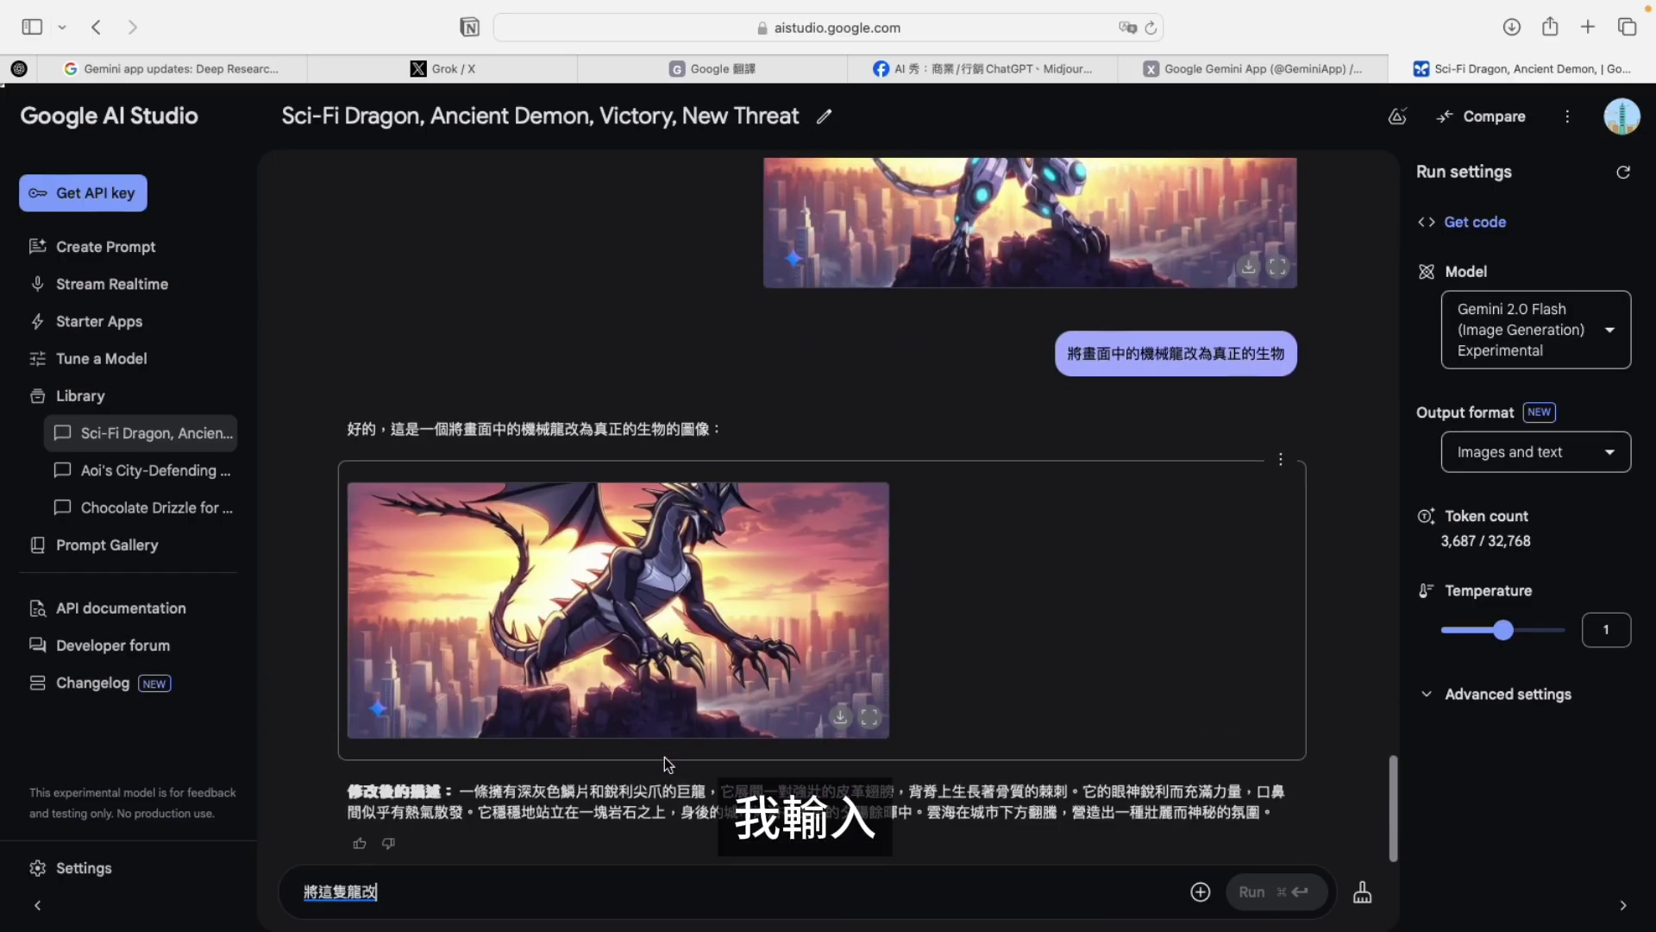
type("成")
type("動ㄉ")
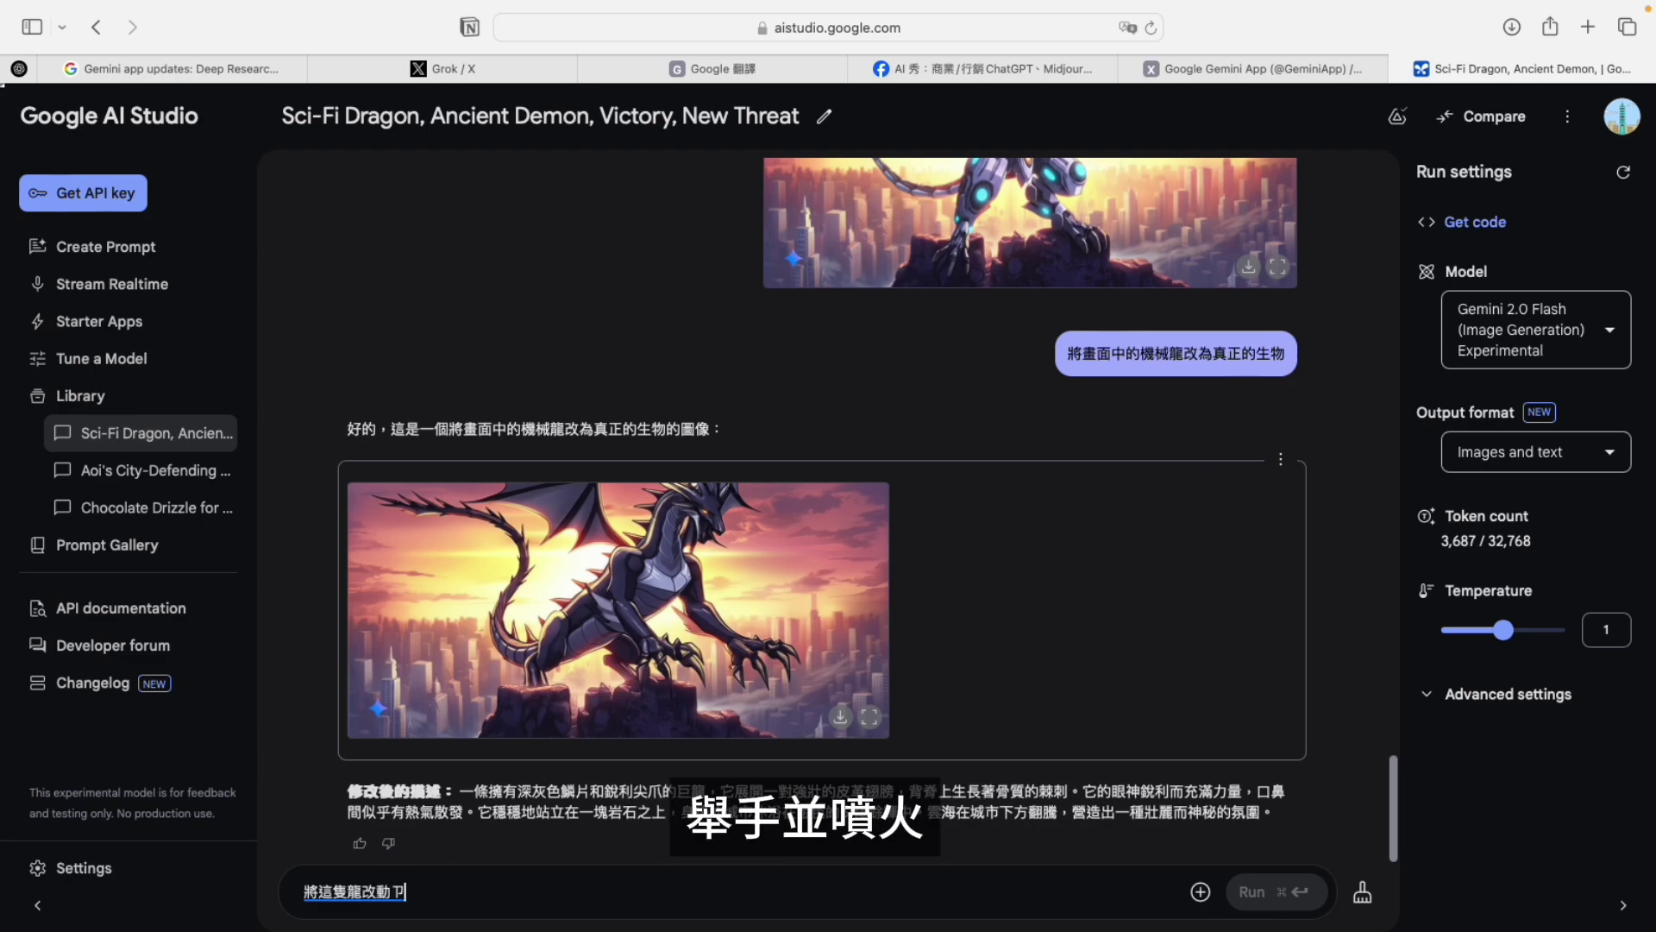
key("BackSpace")
type("作舉手並噴火")
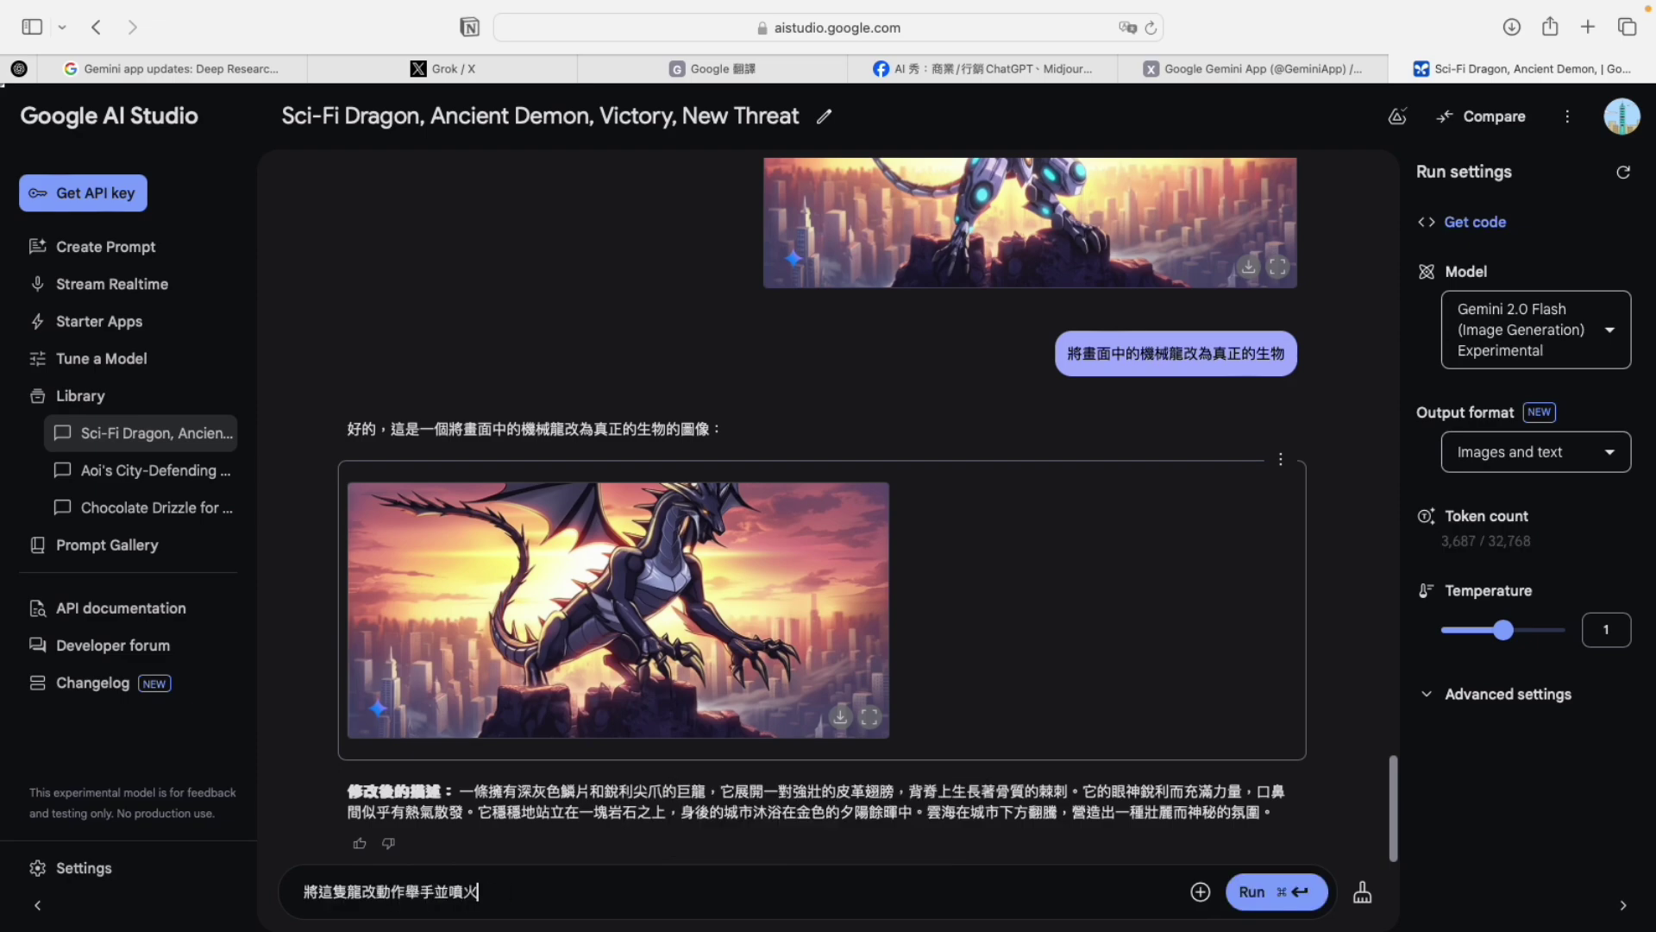
left_click(1261, 878)
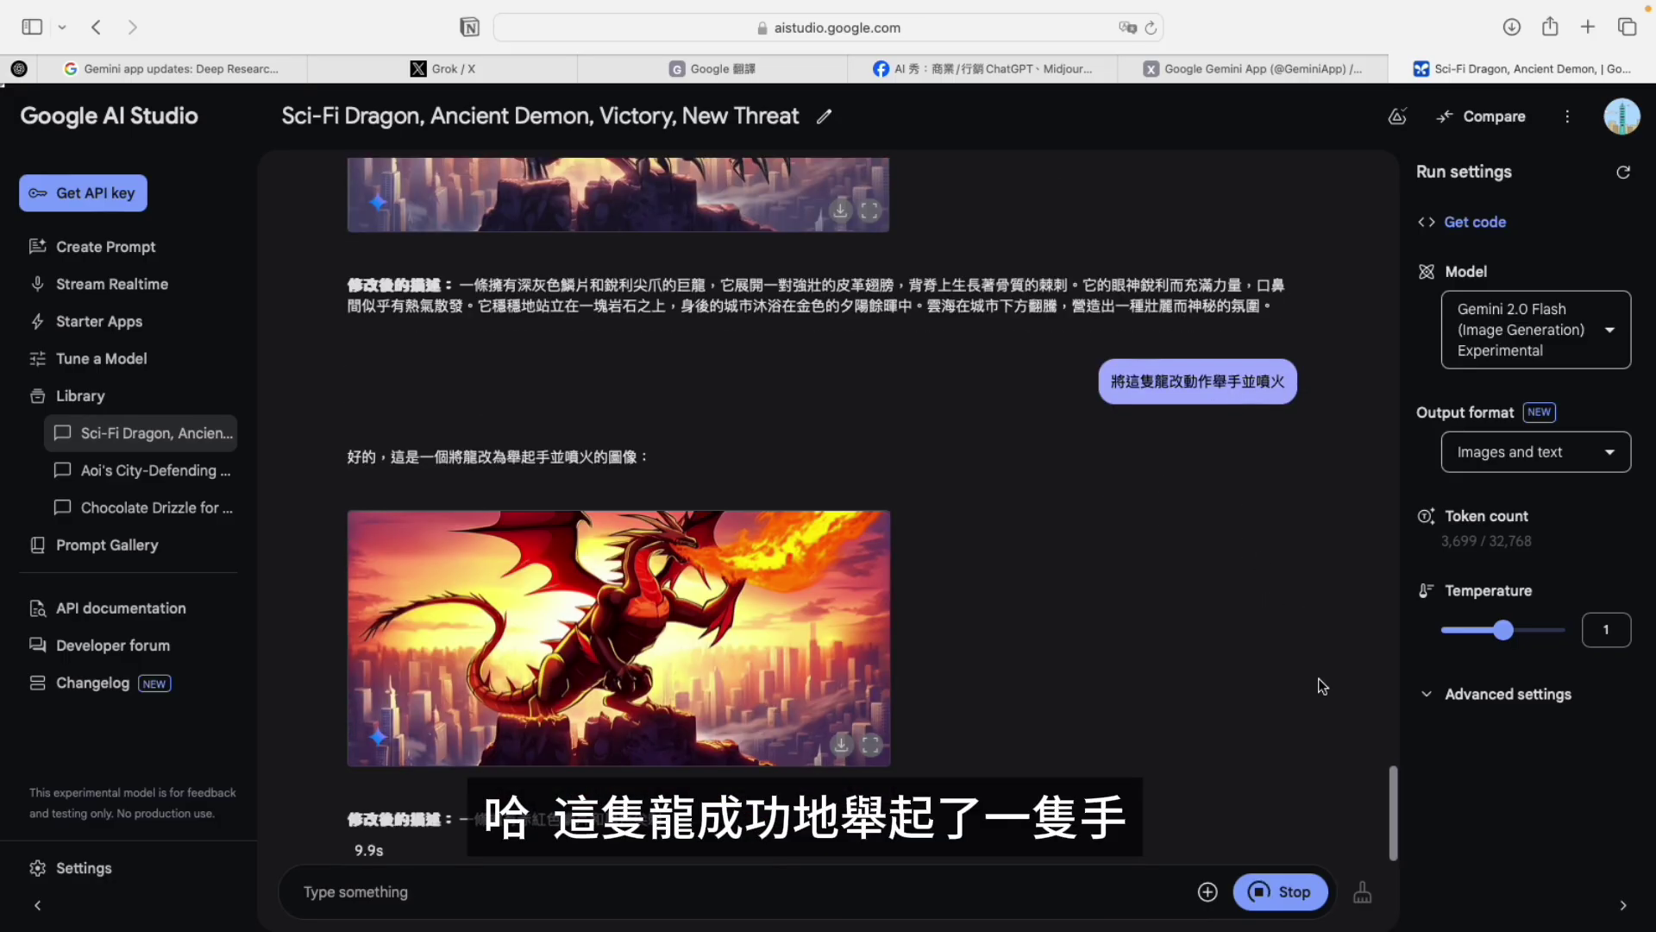
Step: Review the fire-breathing result and draft a request for the dragon to turn its back to the viewer
scroll(1194, 658, "up", 3)
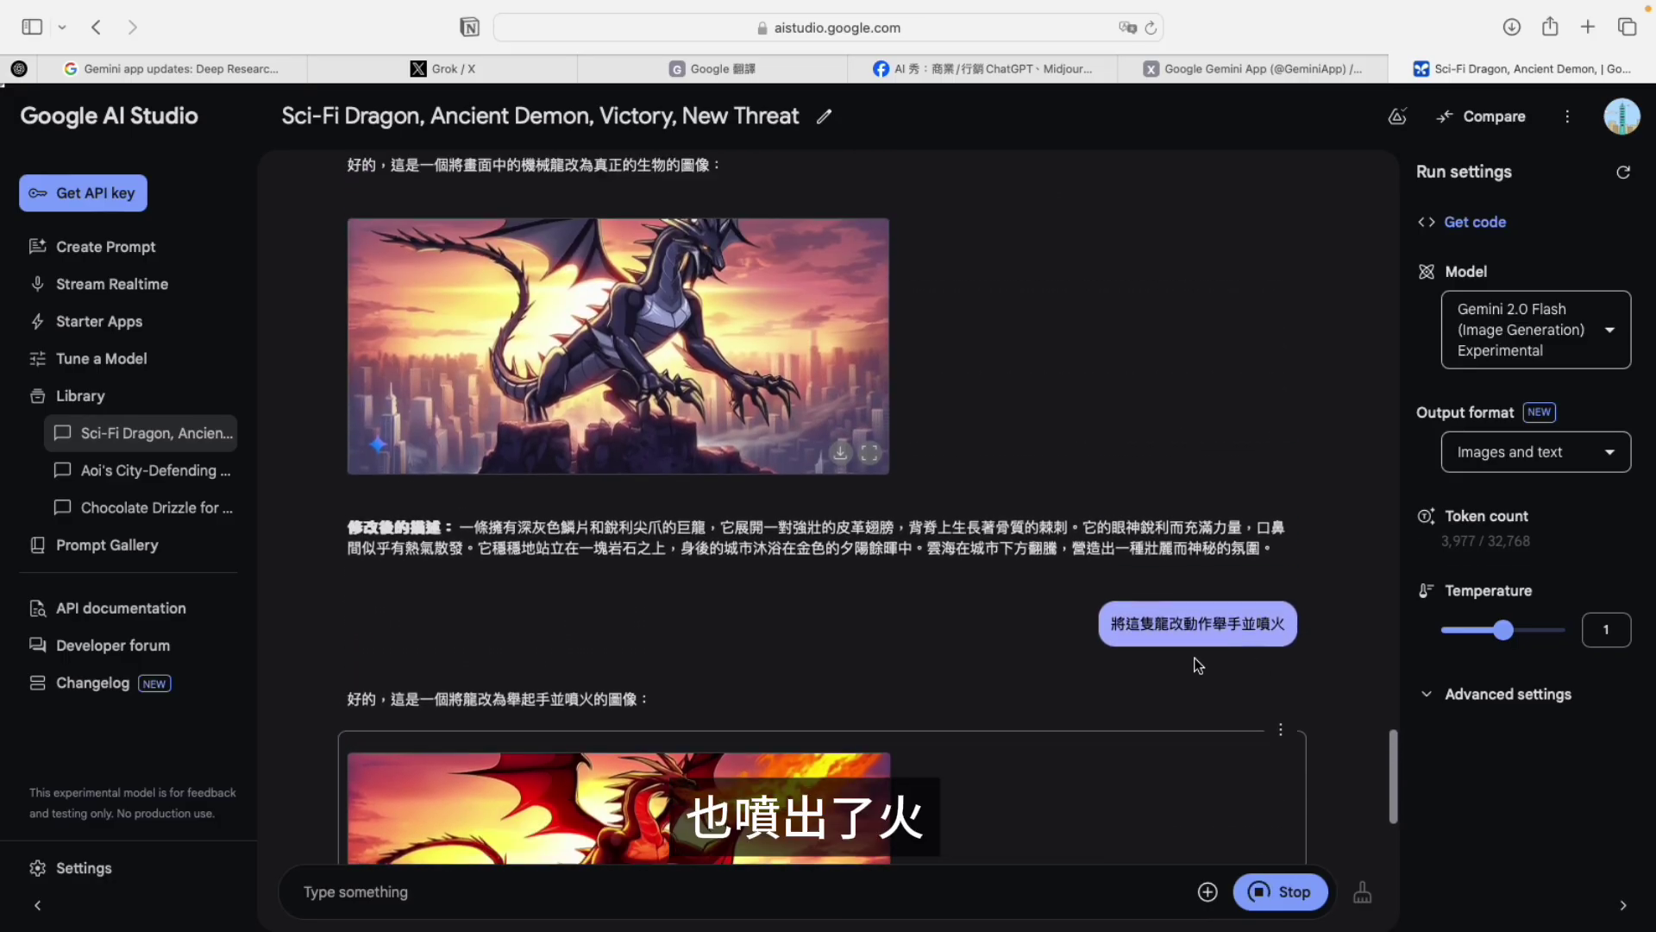
scroll(1195, 658, "down", 3)
scroll(1195, 658, "up", 2)
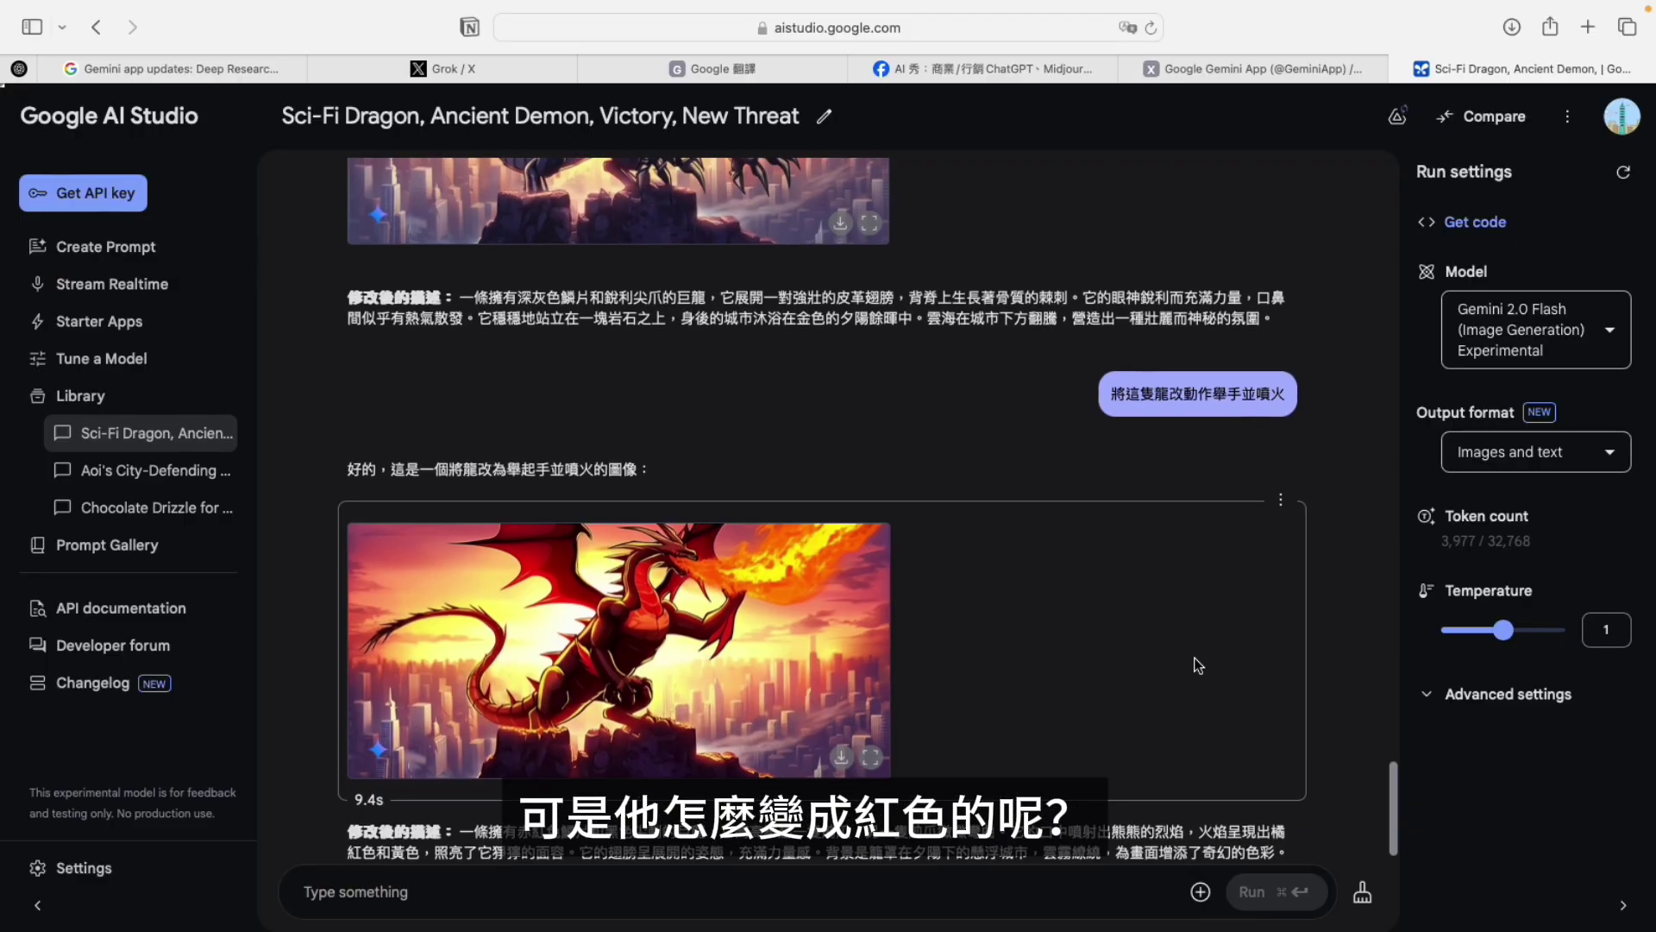
scroll(1194, 661, "up", 1)
scroll(1194, 661, "down", 3)
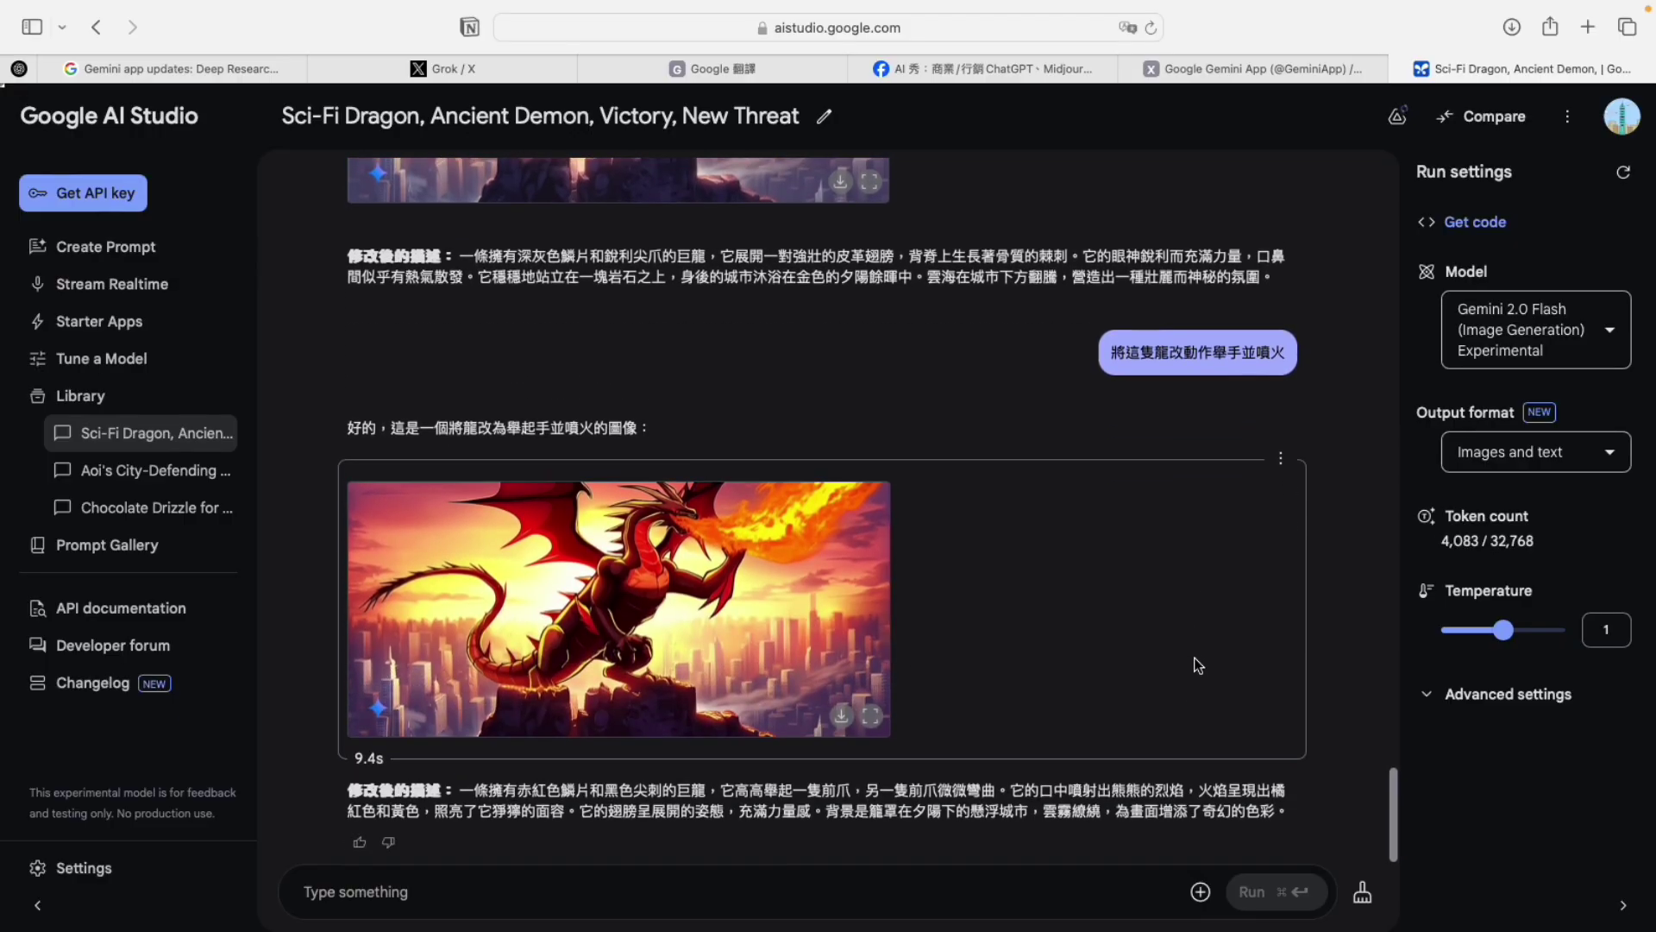
left_click(543, 886)
type("ㄐ")
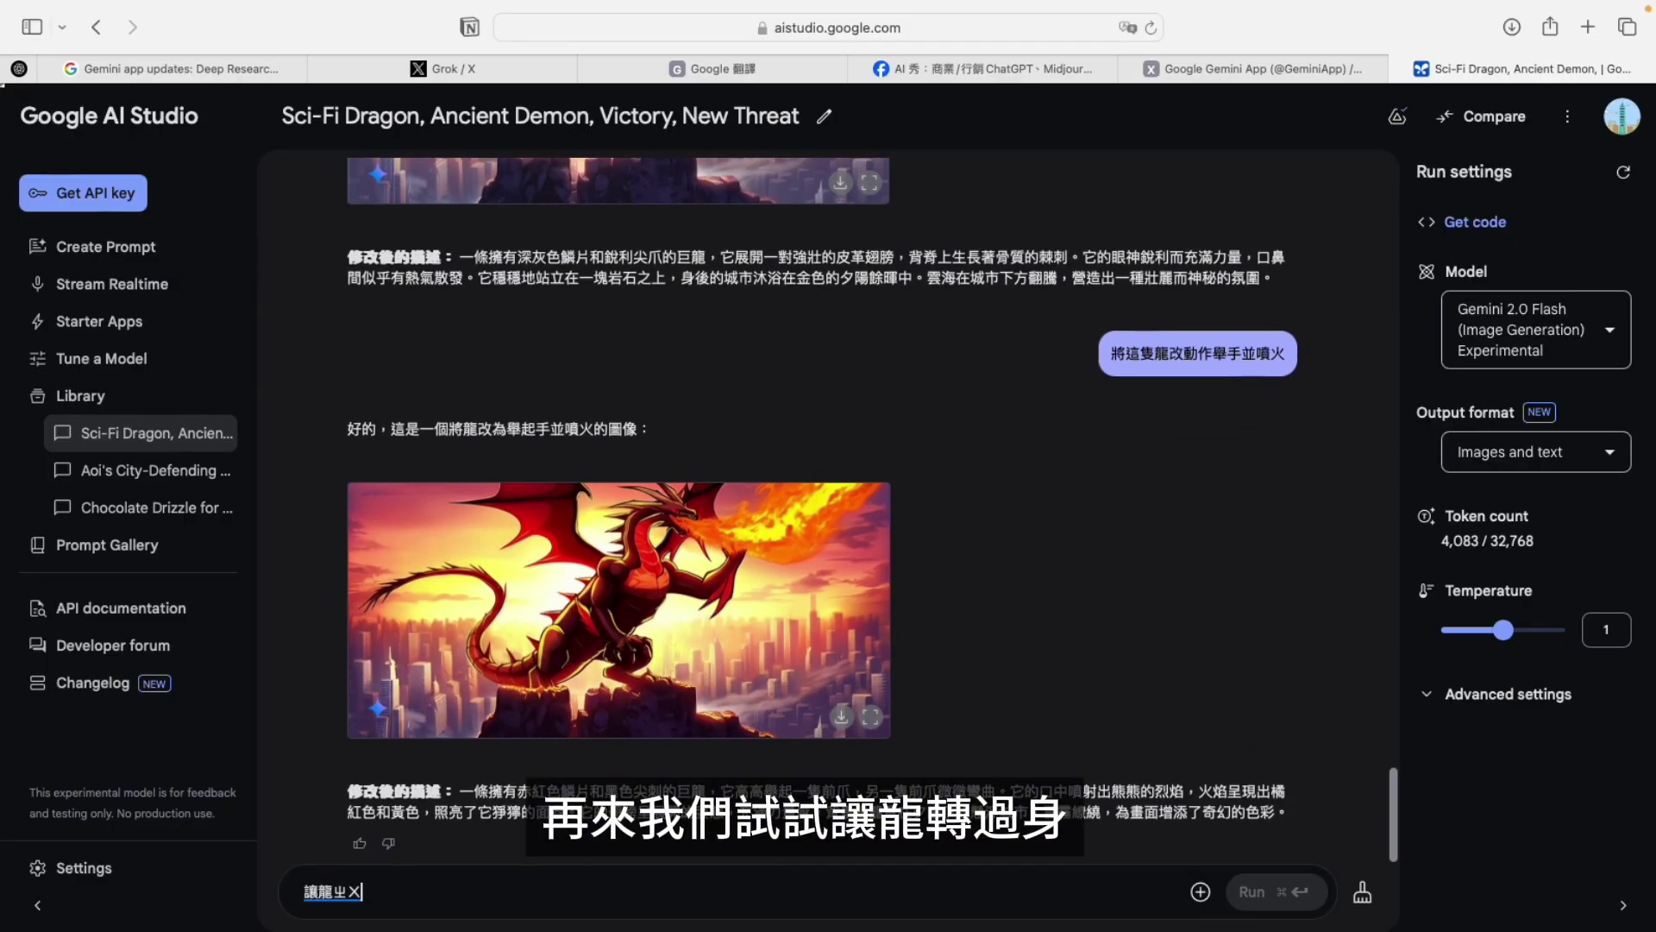
type("轉身,ㄅㄟ")
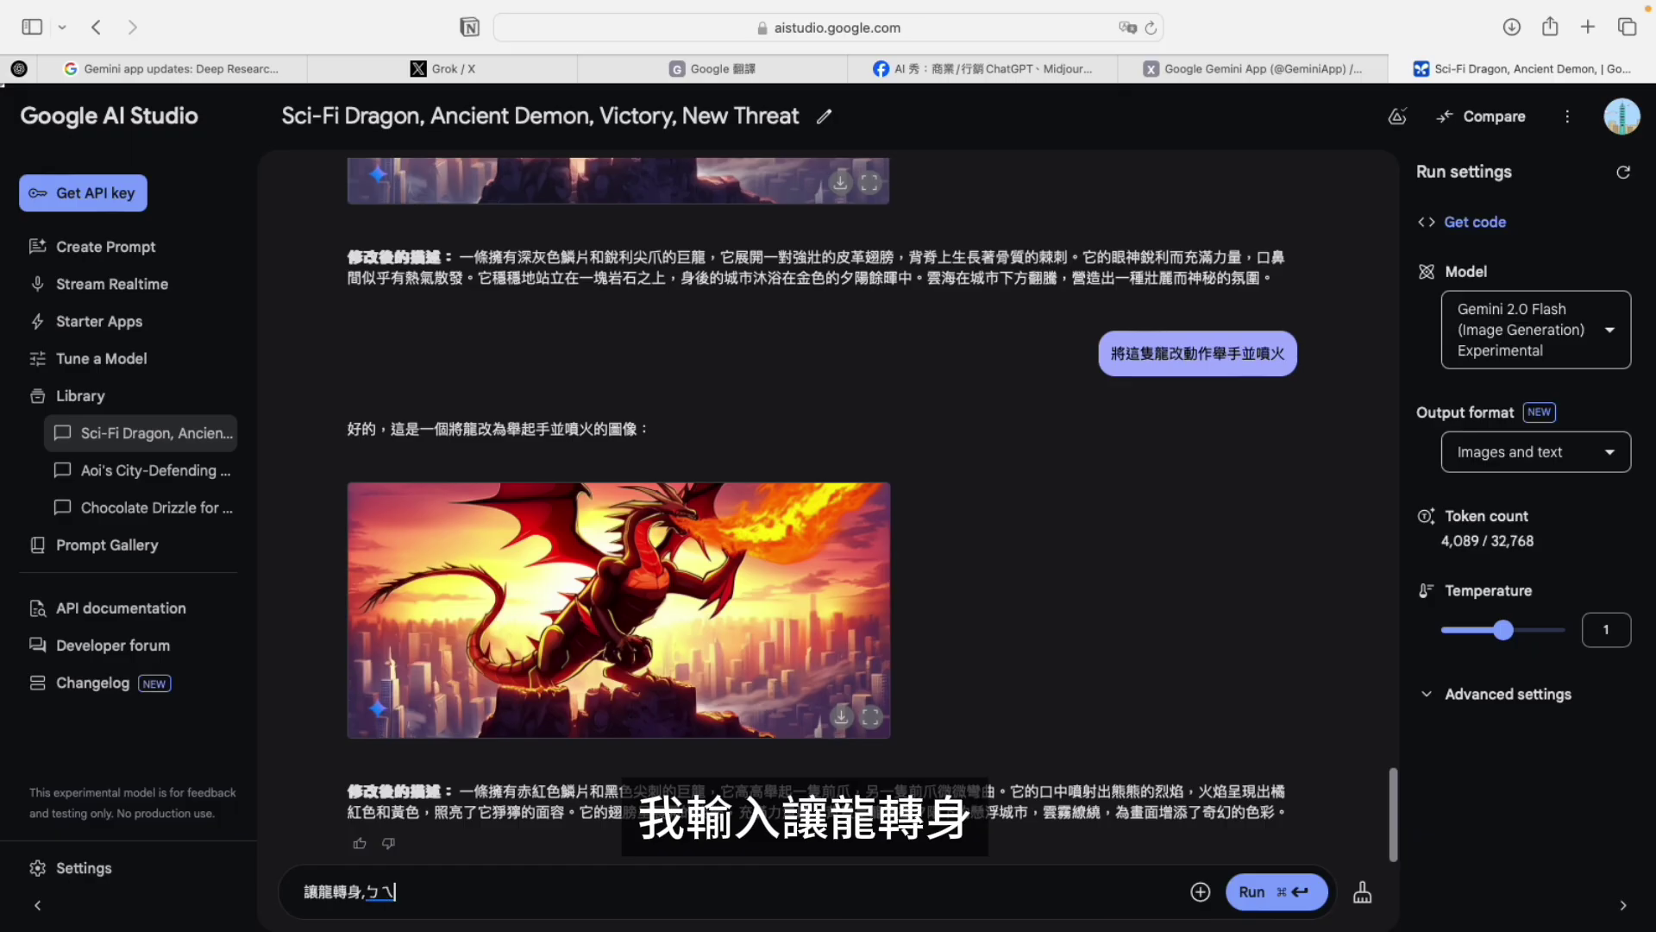
type("背對我")
Step: Send the turn-around request, then ask for the dragon as a finely detailed 3D model
key("super+Return")
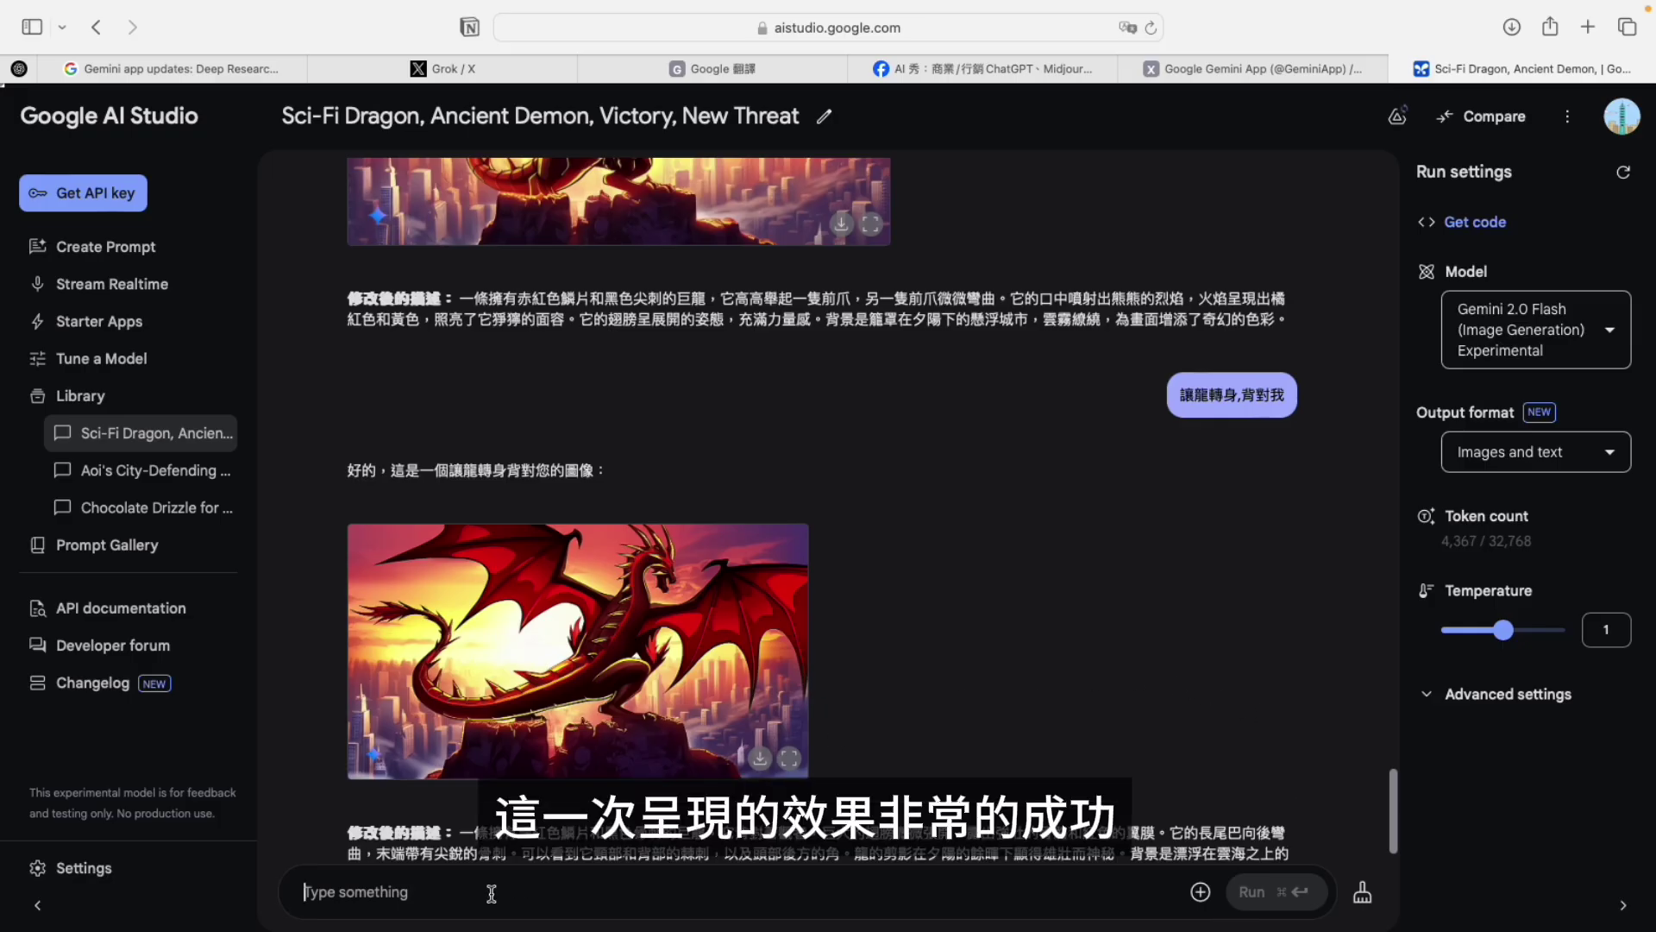
type("ㄐㄧ")
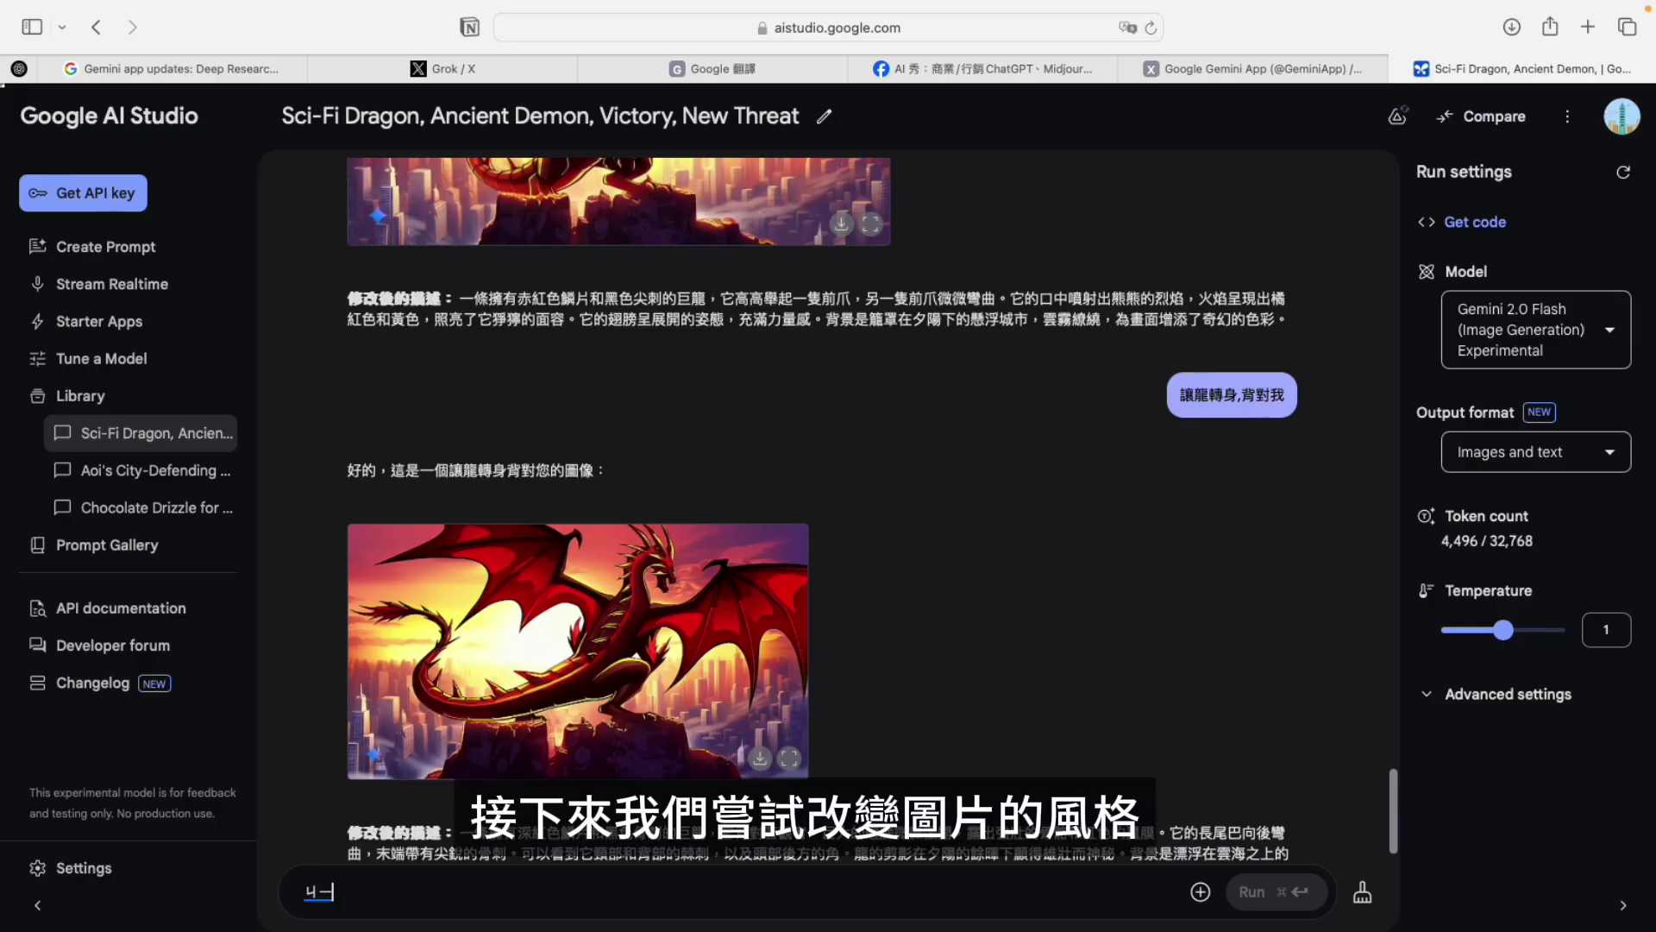
type("變成3")
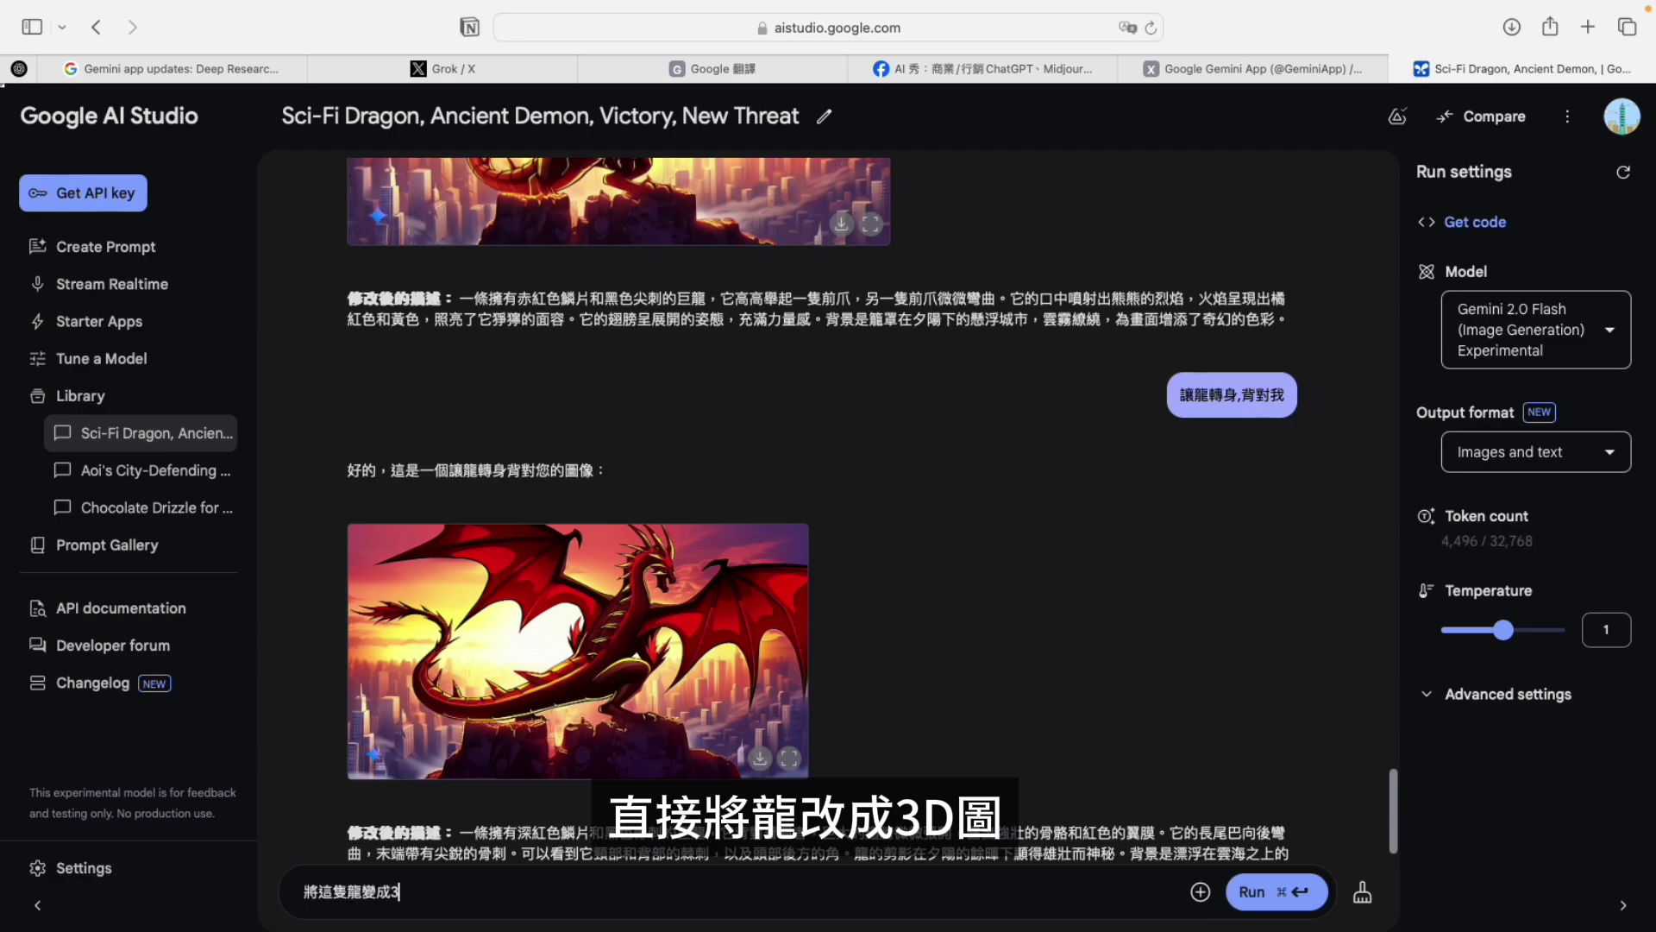
type("D圖")
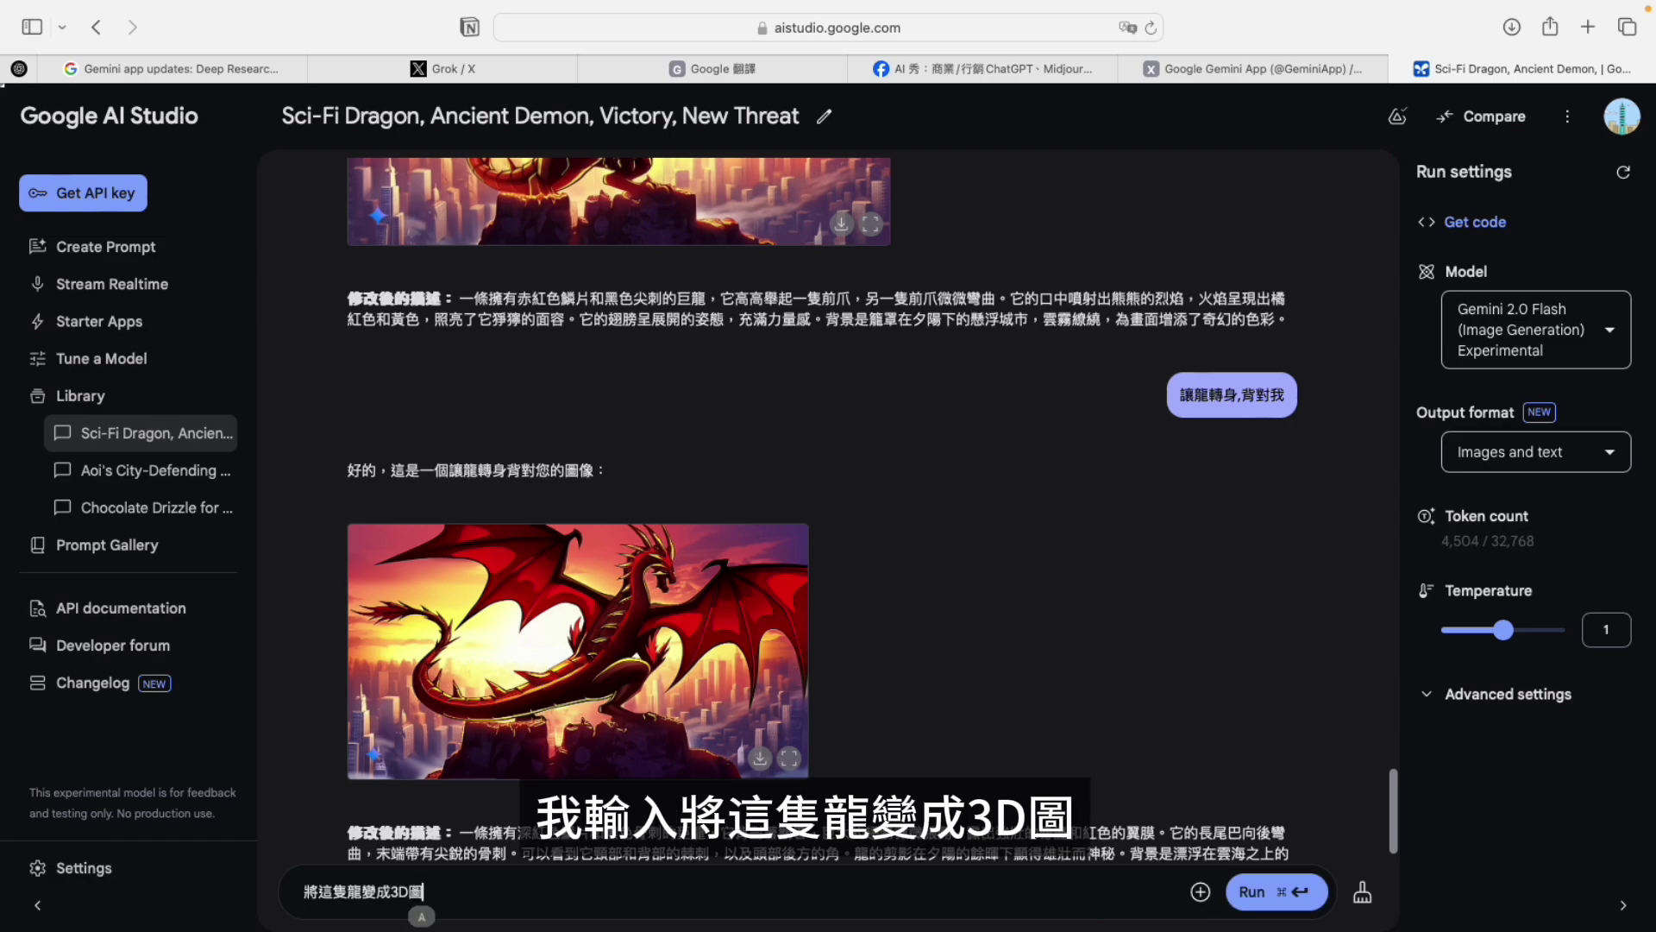
type(",細節完美")
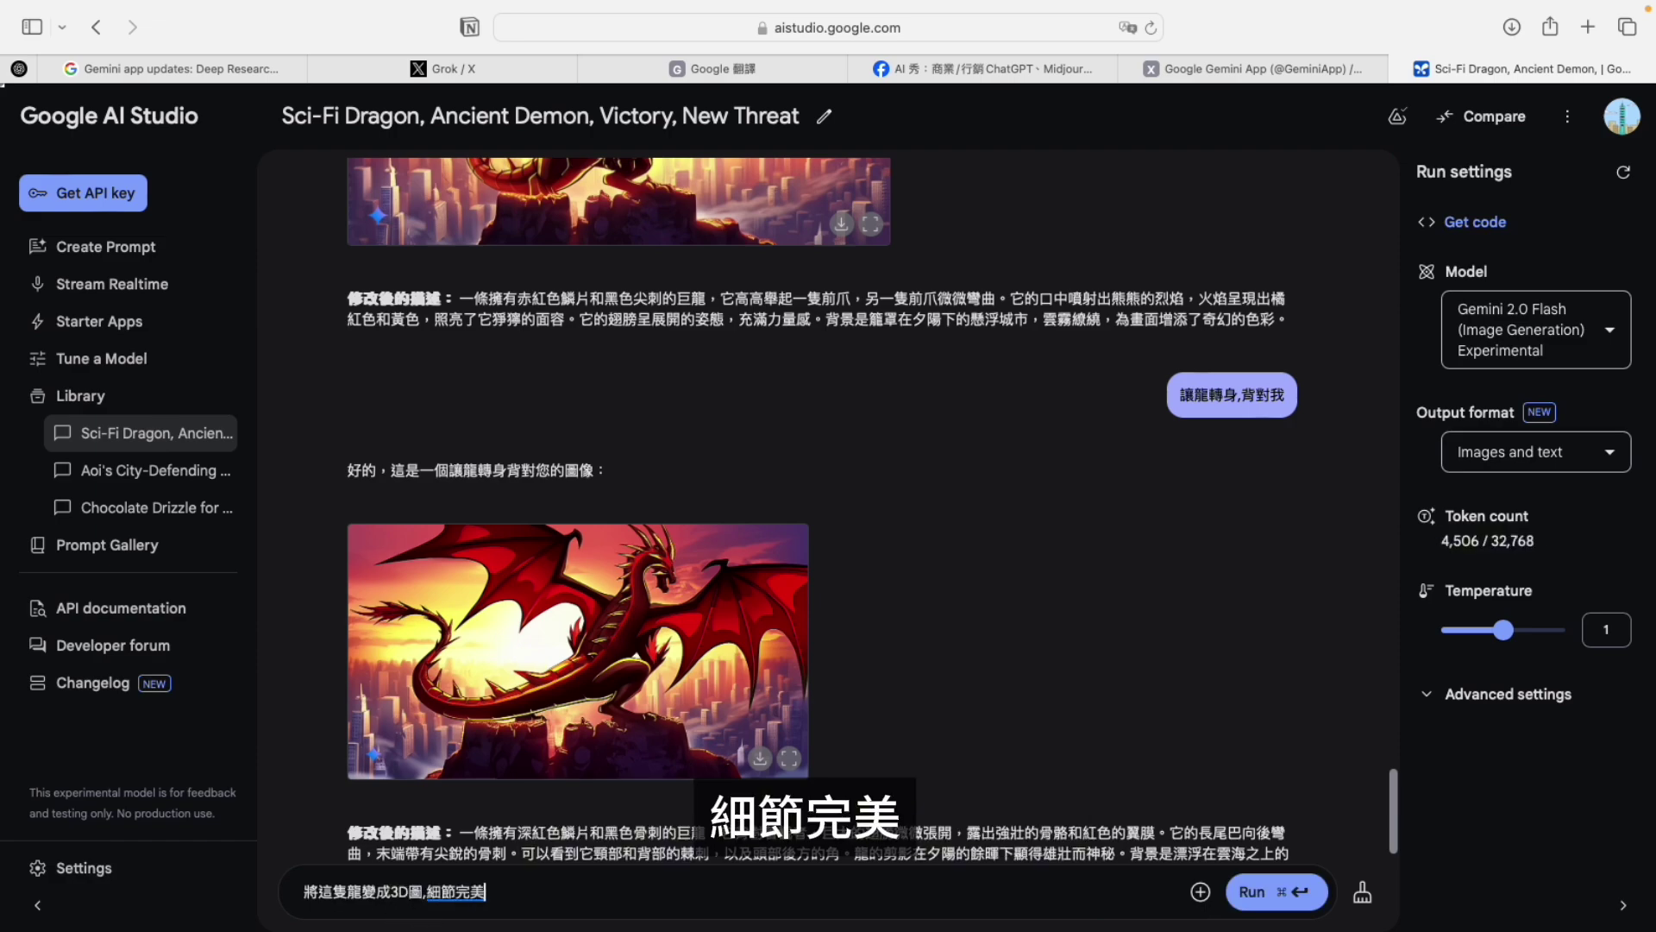
key("Return")
key("super+Return")
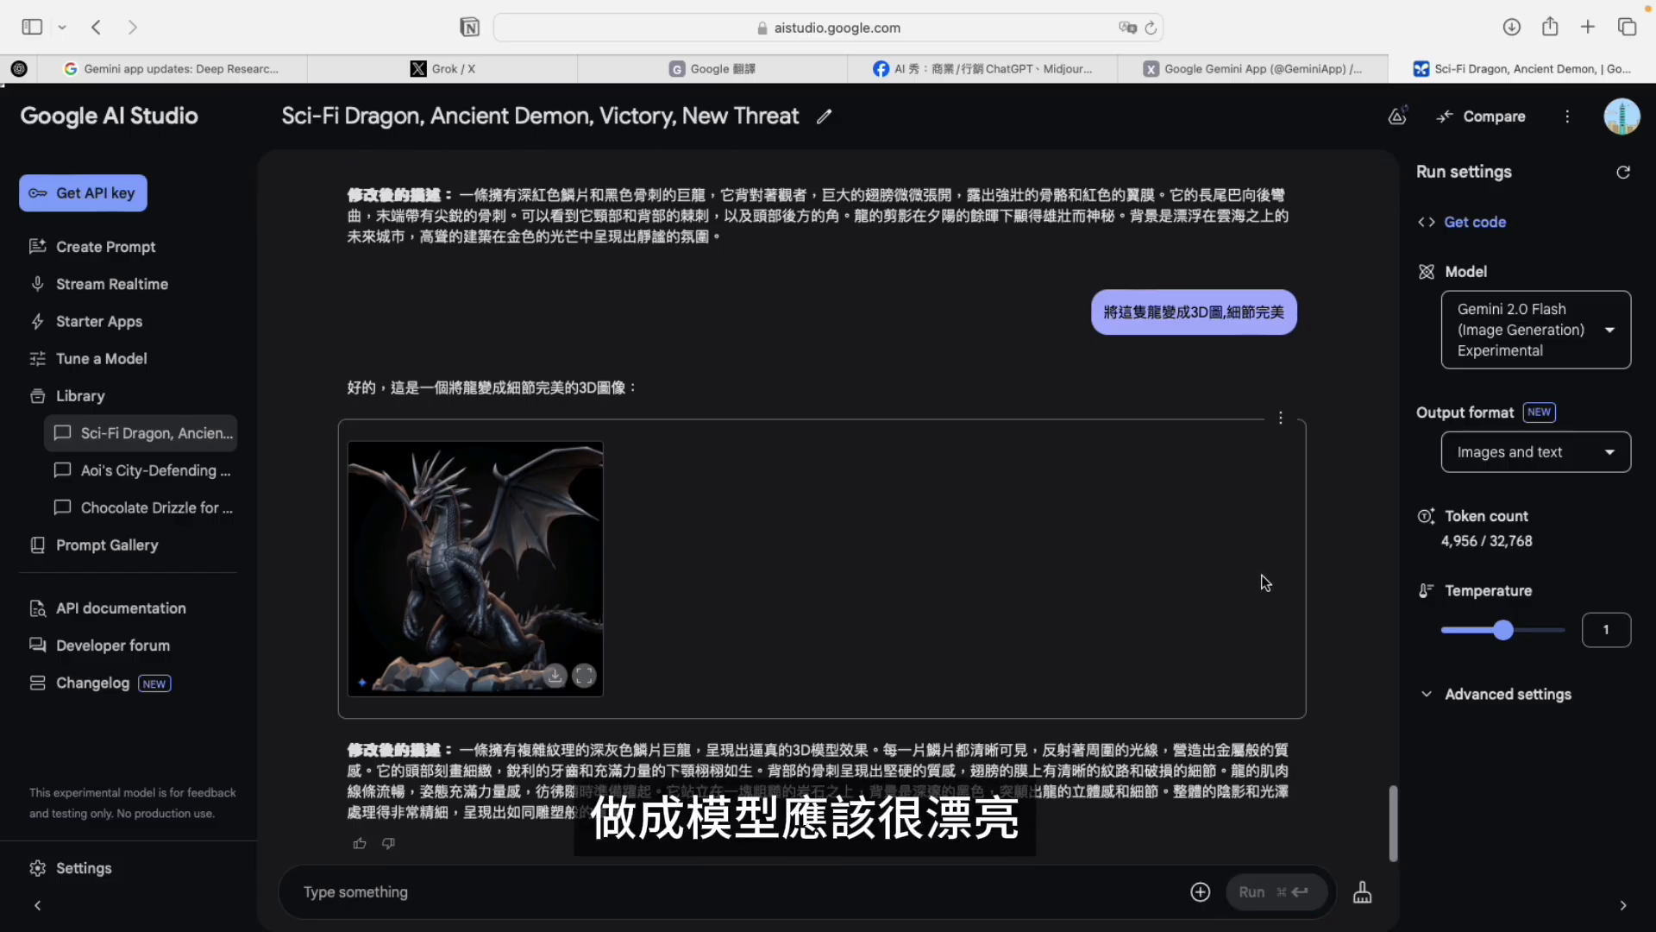
Step: Change the 3D dragon's background to a toy store display shelf
scroll(1261, 575, "up", 5)
scroll(1261, 575, "down", 5)
left_click(311, 891)
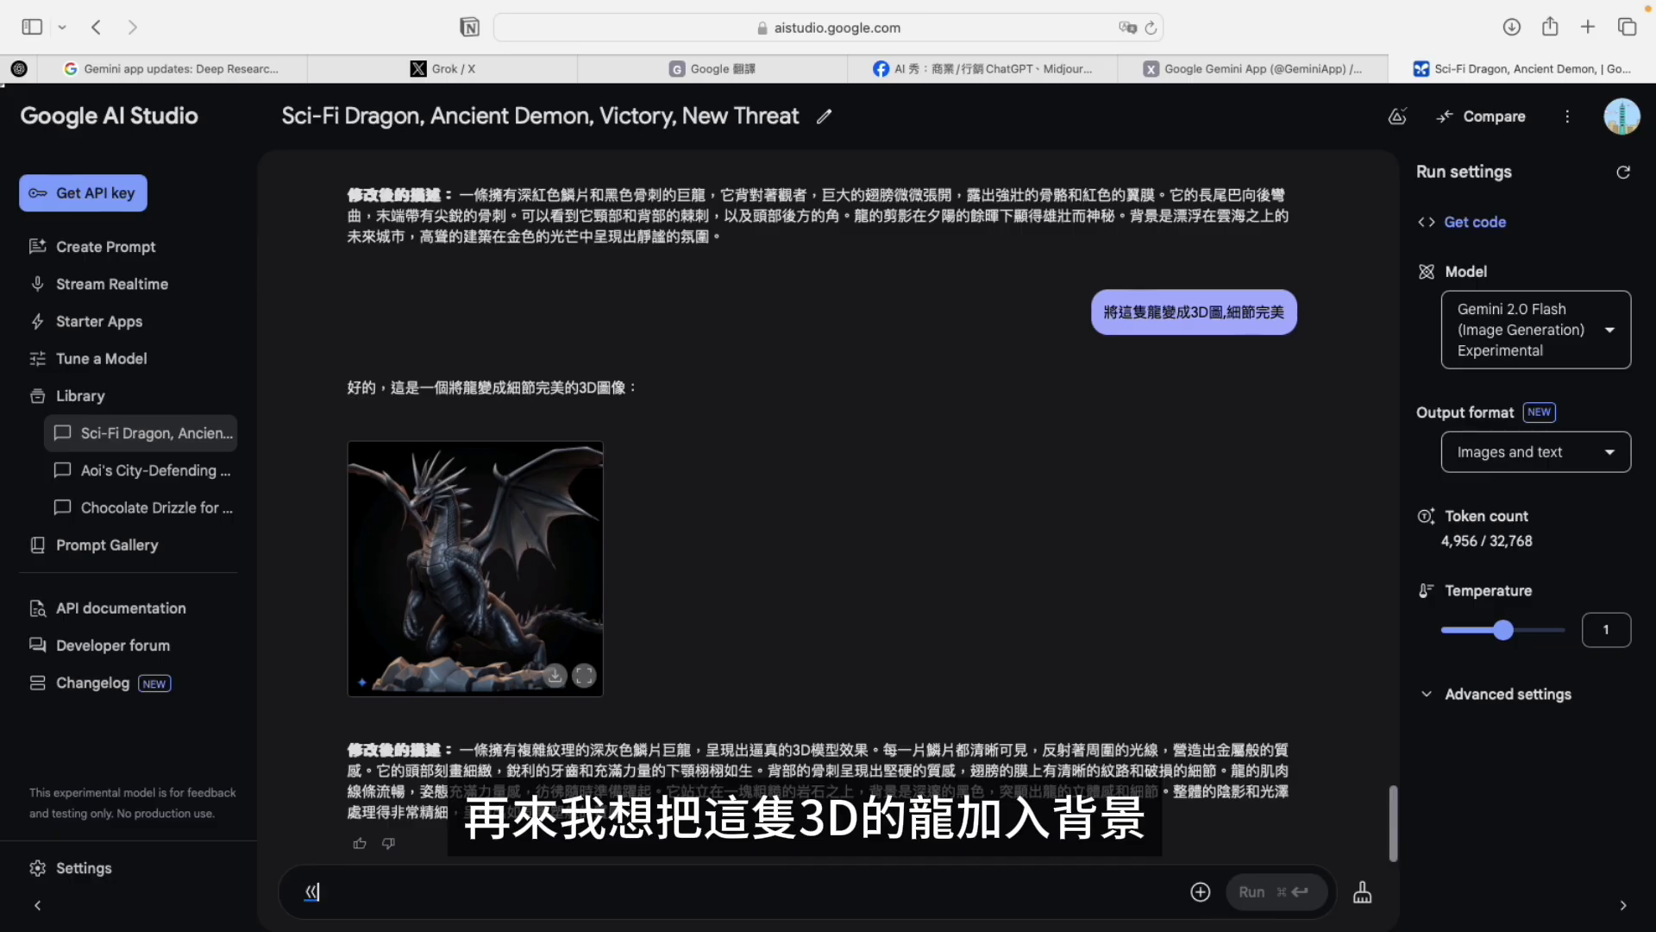
type("改變背景")
key("Return")
type(",在")
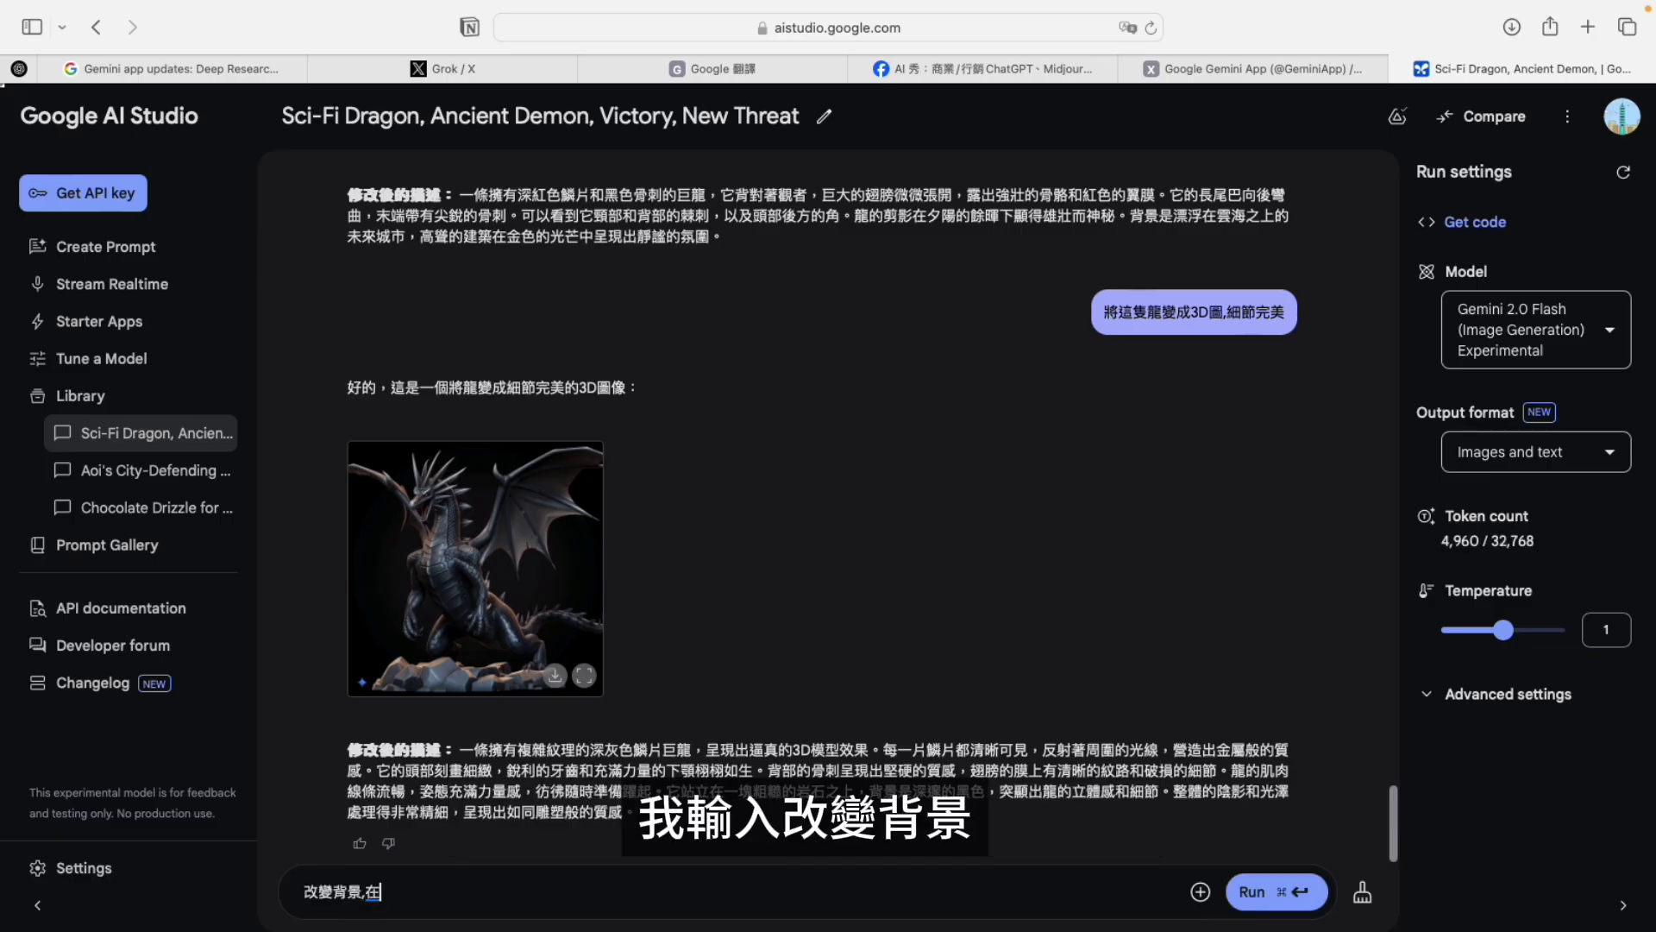
type("玩具店展示架")
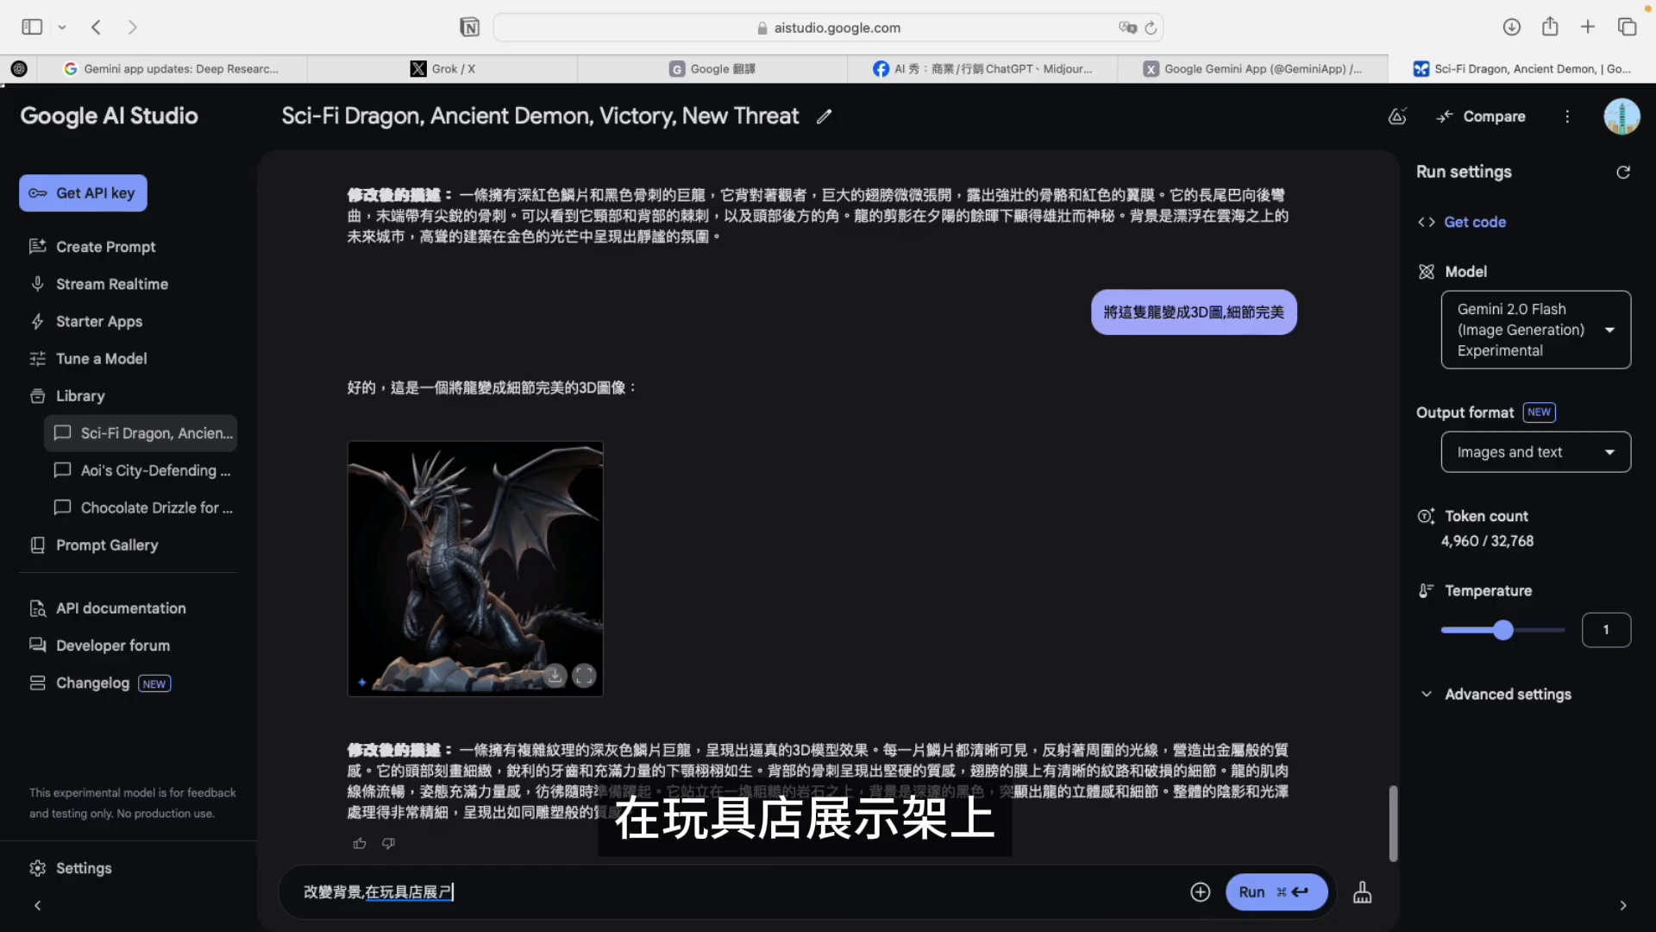
type("上")
key("Return")
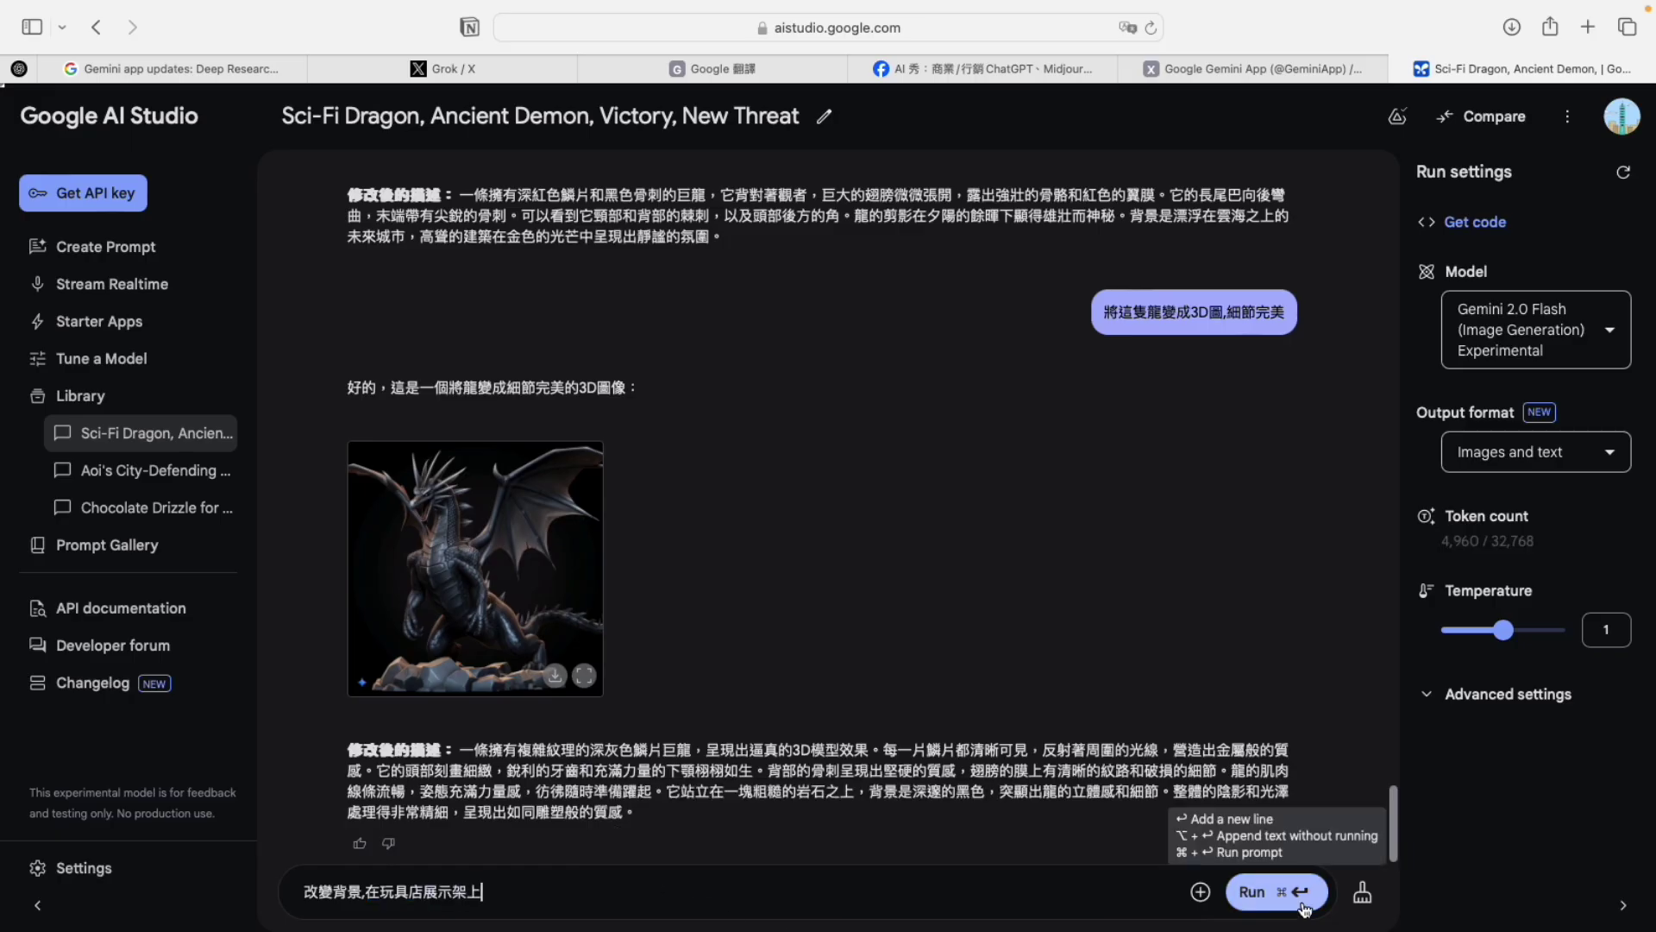
left_click(1258, 897)
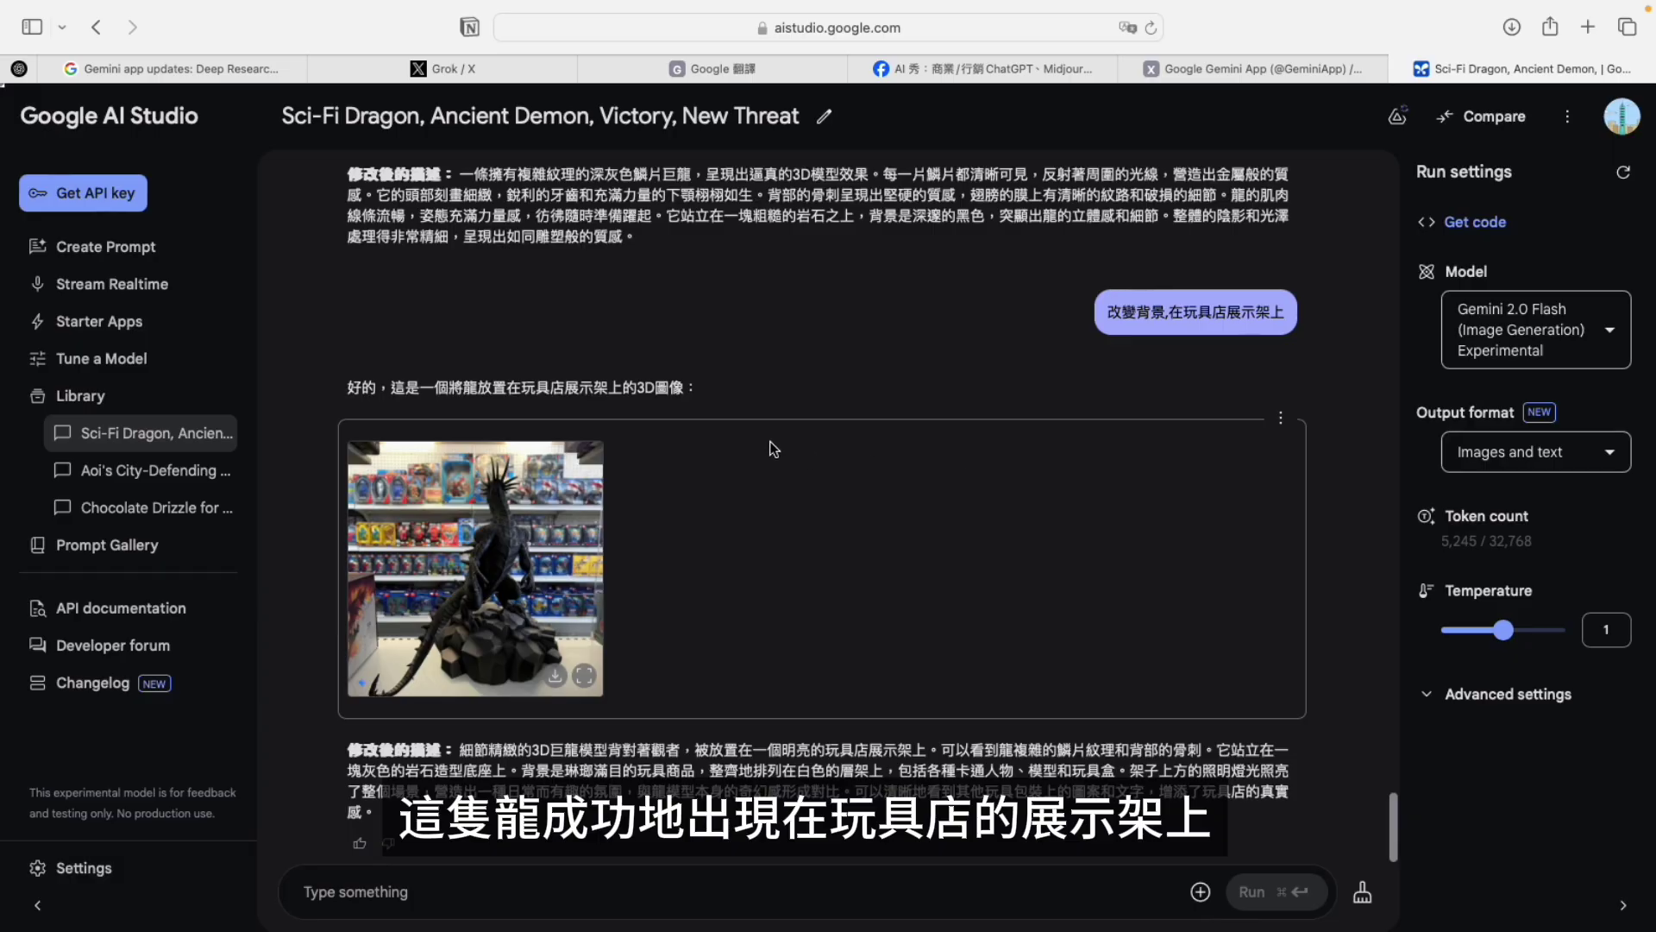
Step: Request a close-up of the dragon facing the viewer ('讓這隻龍面對我,特寫')
scroll(769, 441, "up", 3)
scroll(769, 442, "up", 3)
scroll(769, 442, "down", 7)
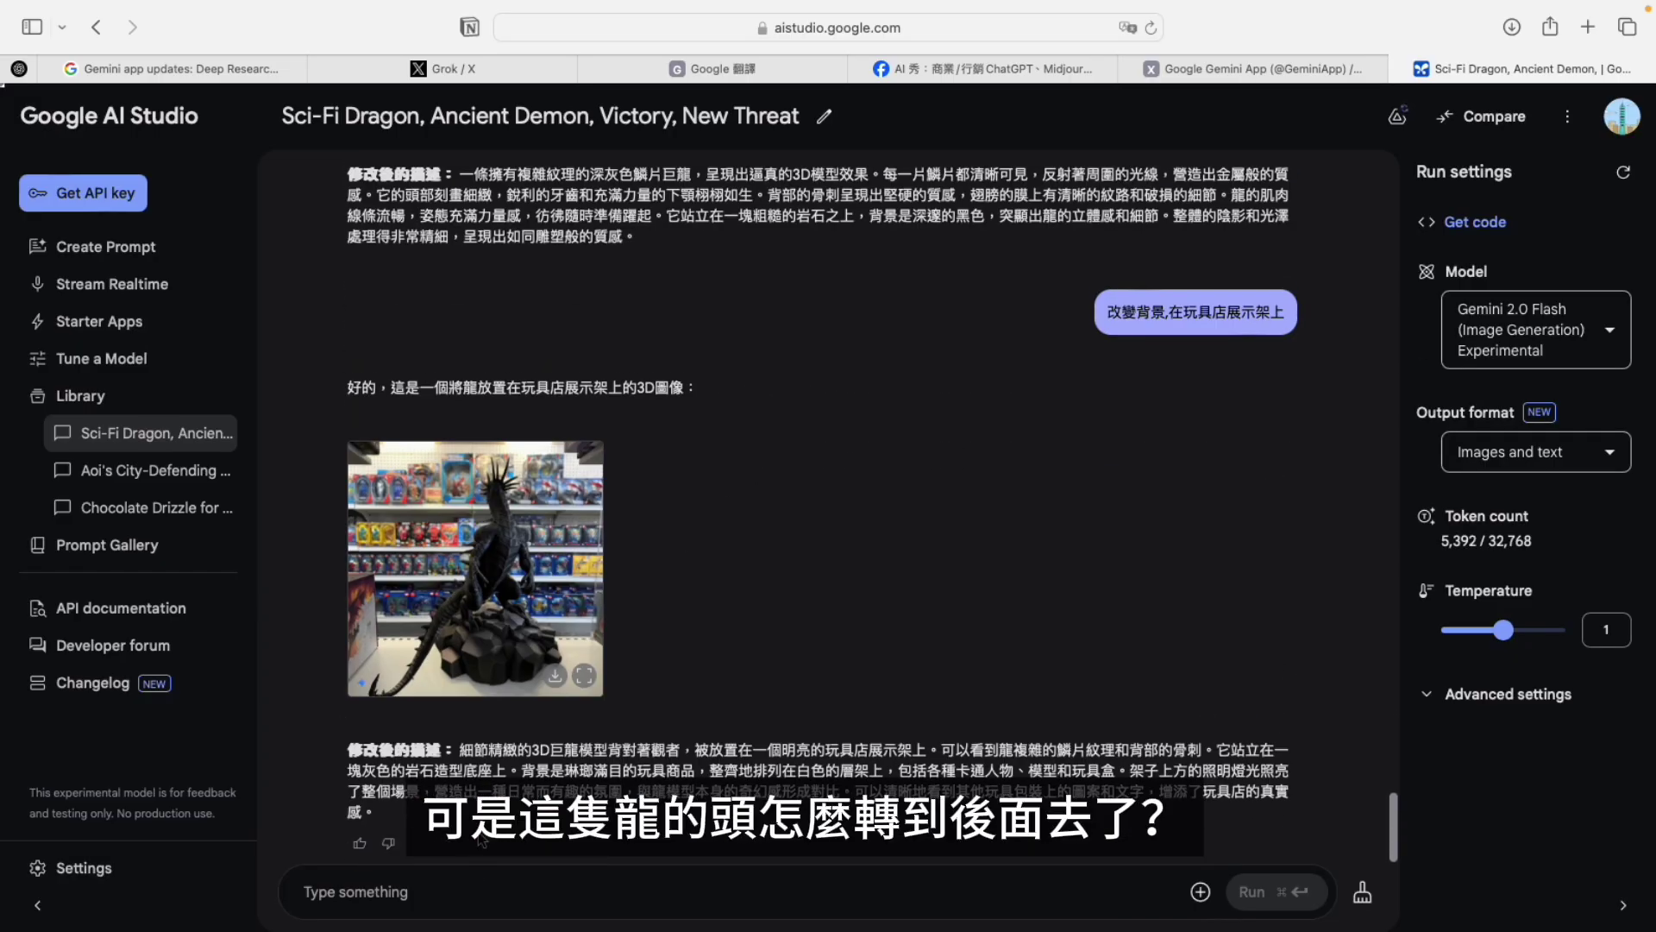
scroll(721, 319, "up", 1)
scroll(721, 318, "up", 3)
scroll(721, 318, "down", 4)
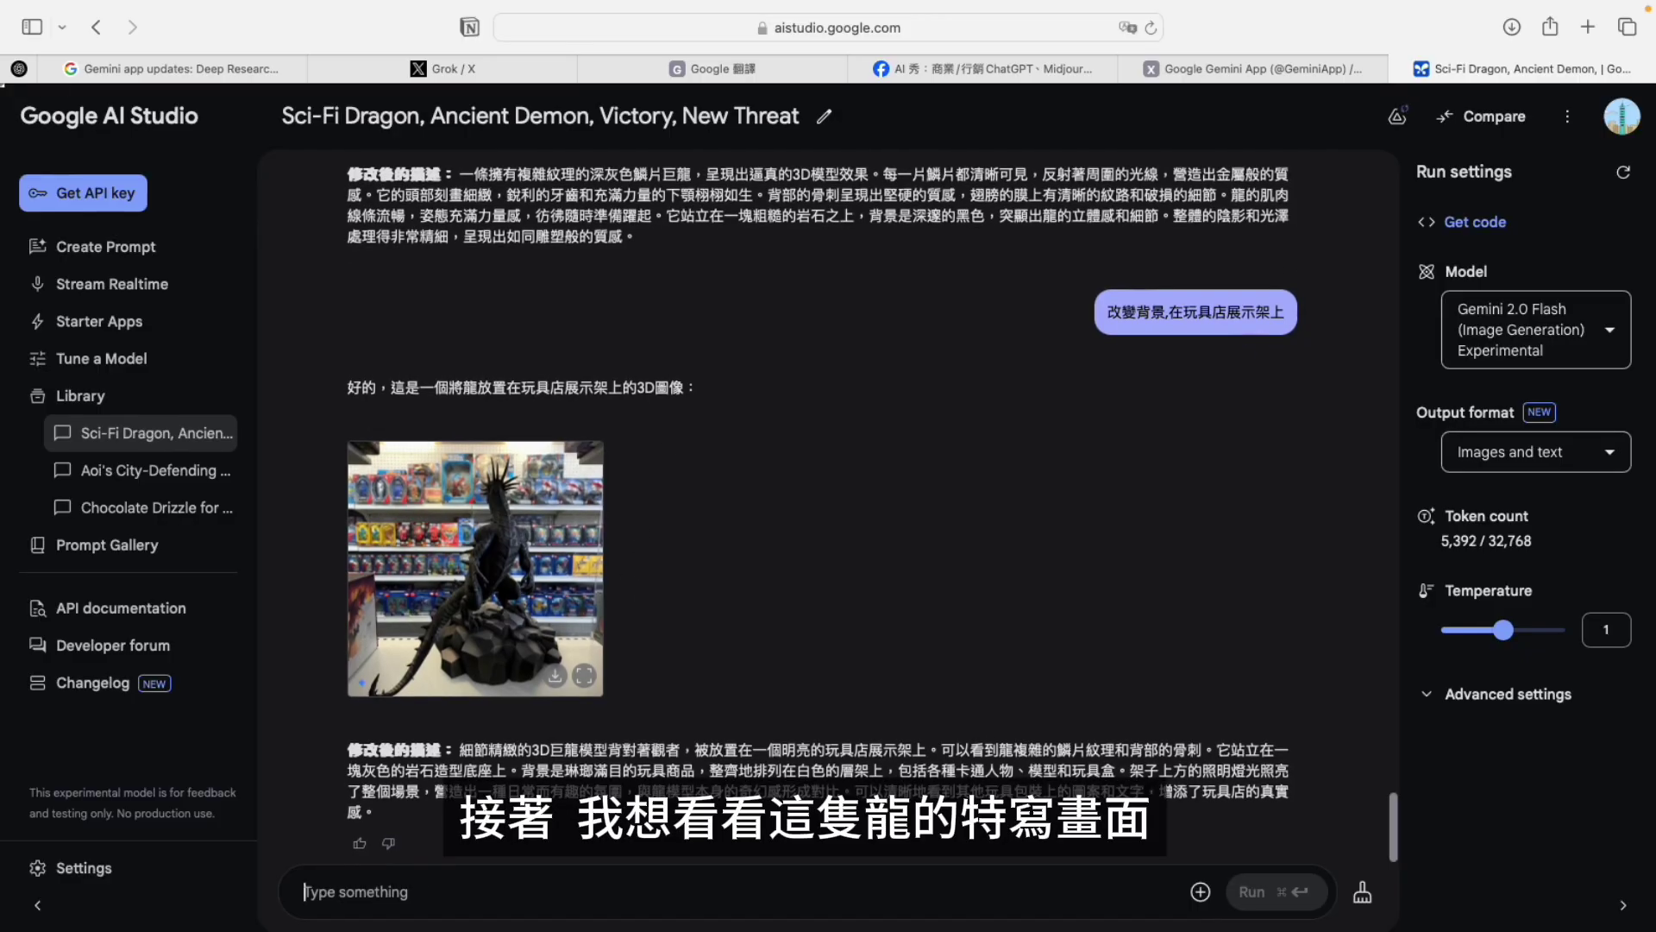
type("讓這隻龍")
type("面對我,")
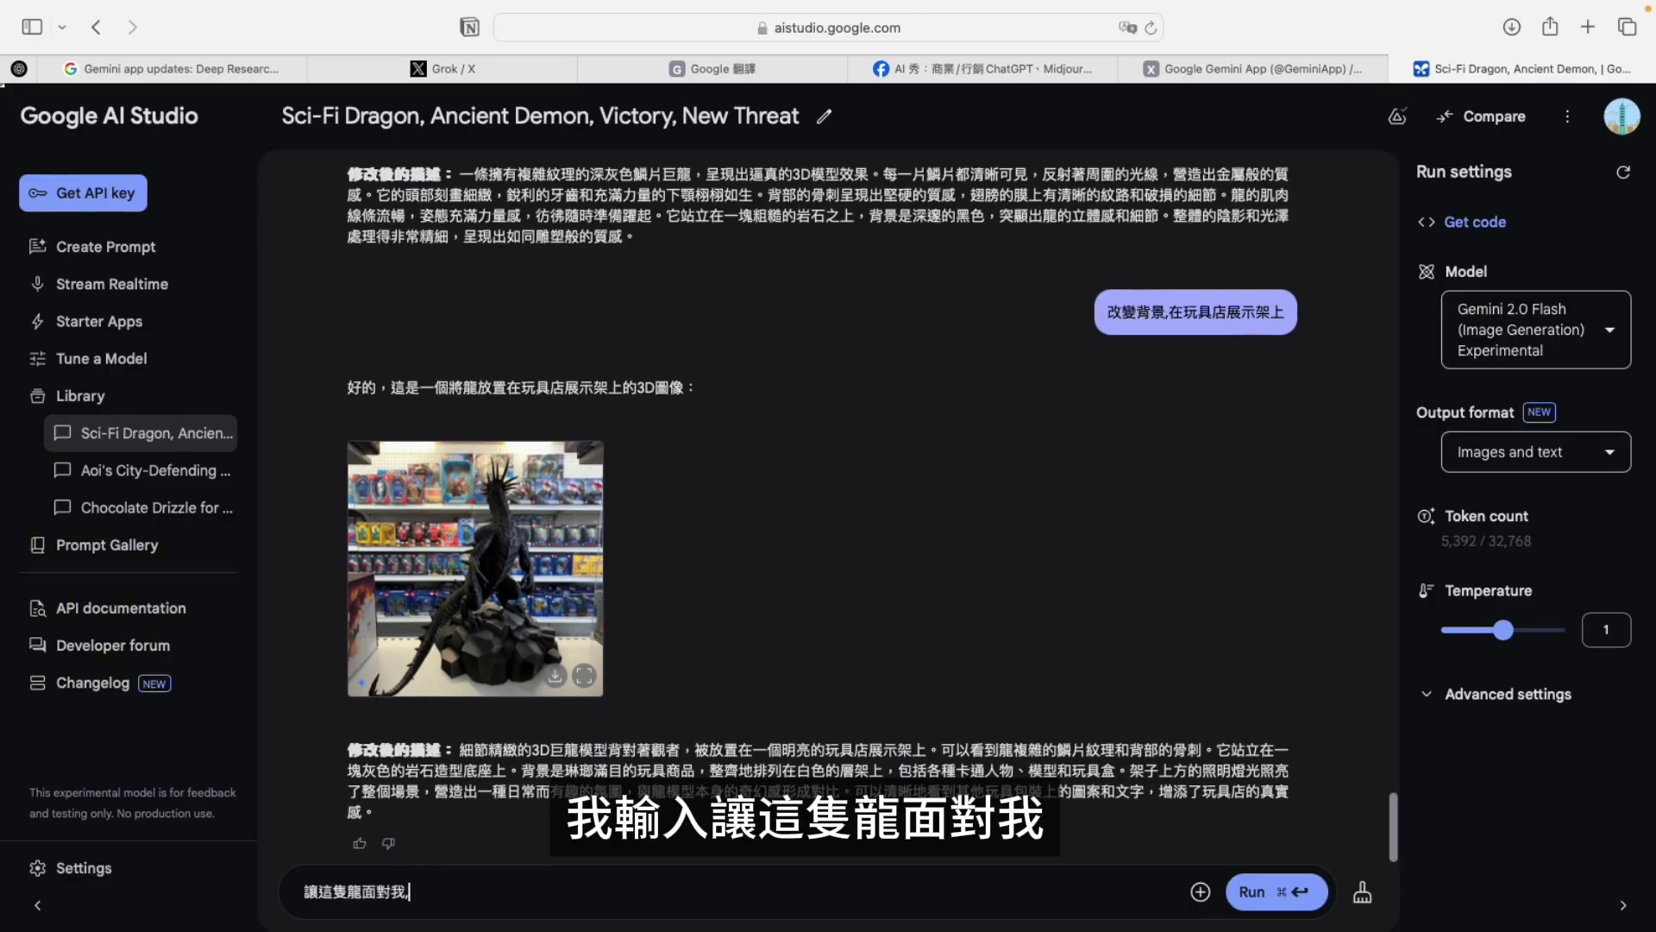
type("特寫")
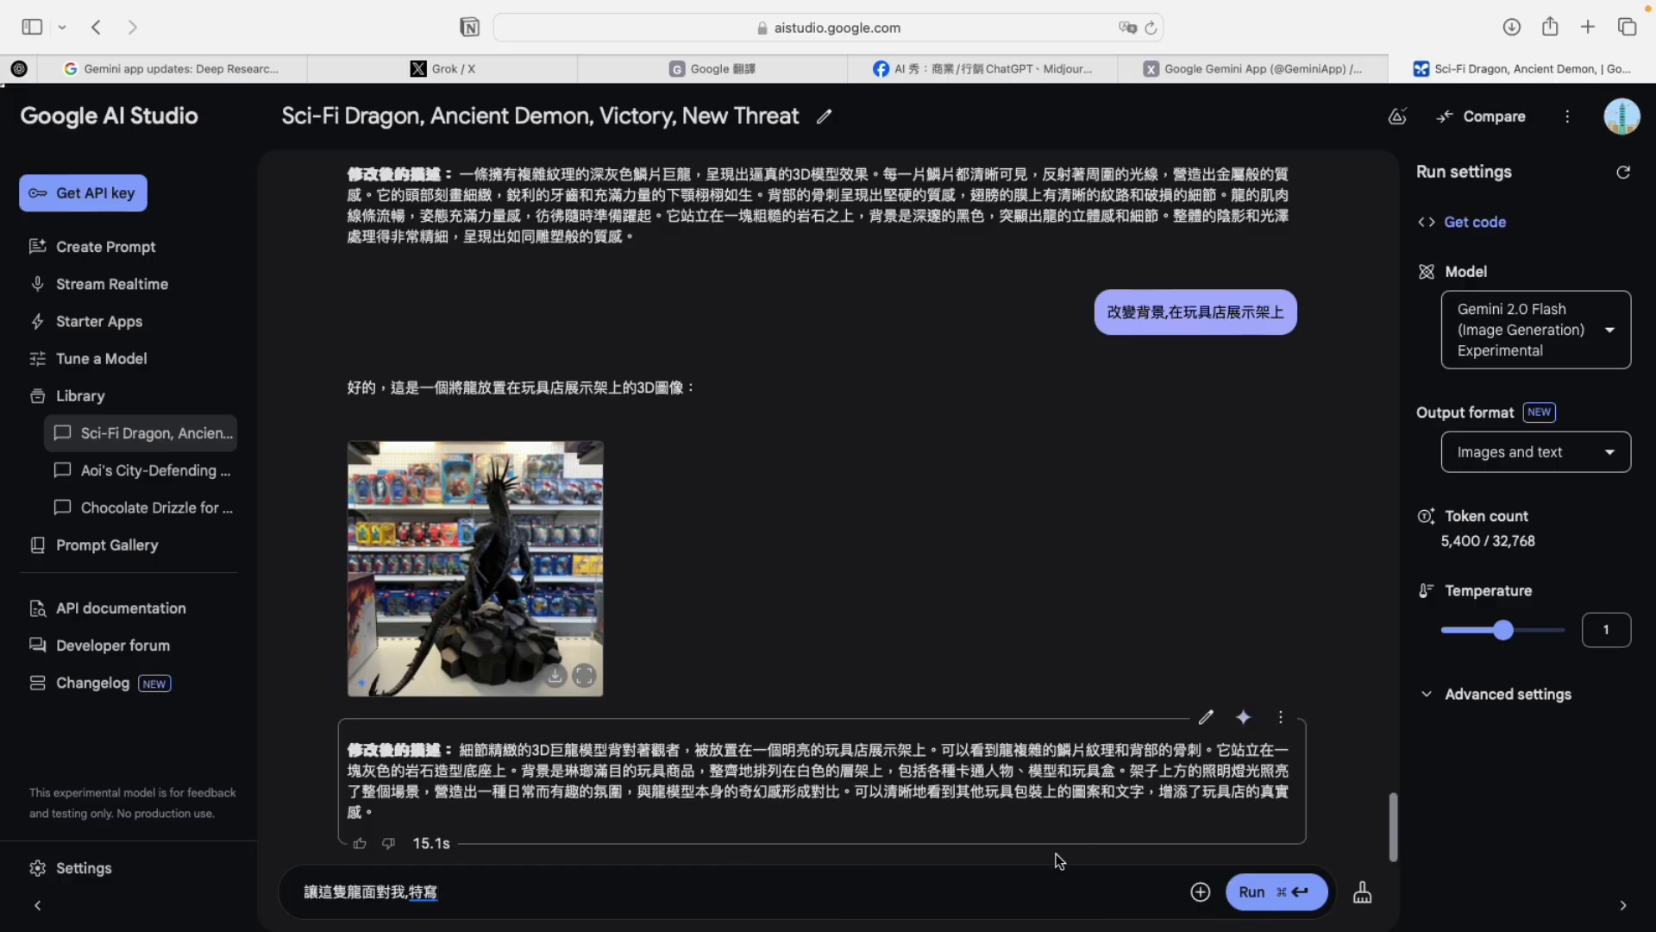
left_click(1252, 897)
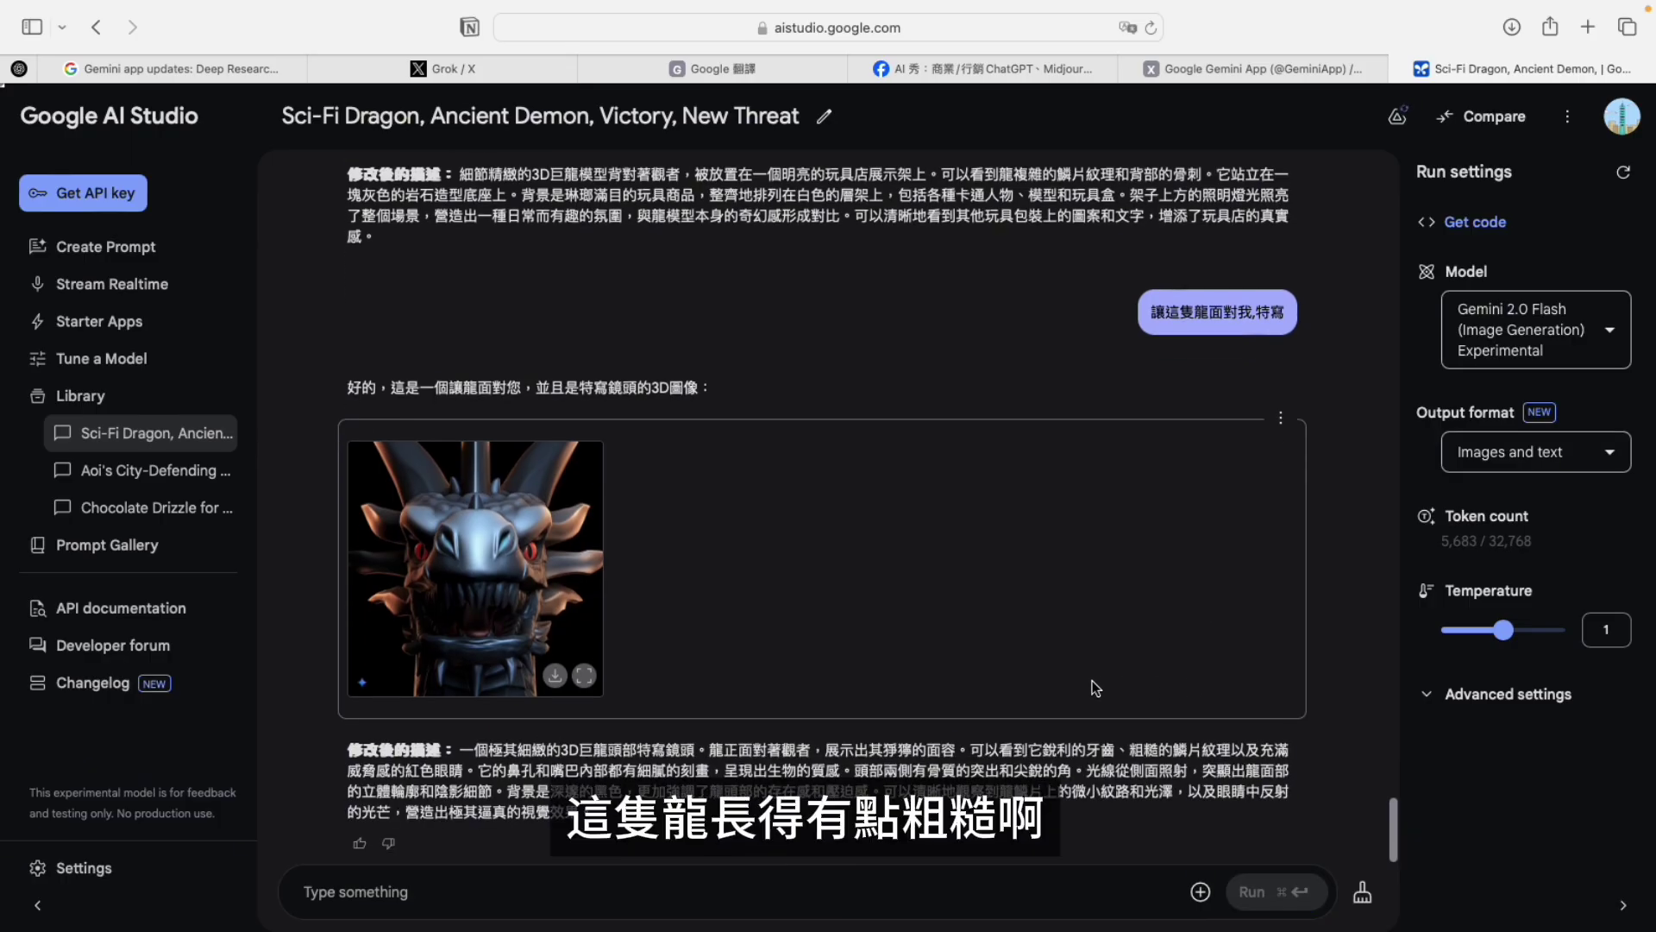
Step: Request the dragon as a real, disdainful-looking creature with intricate detail and exquisite colours
left_click(440, 899)
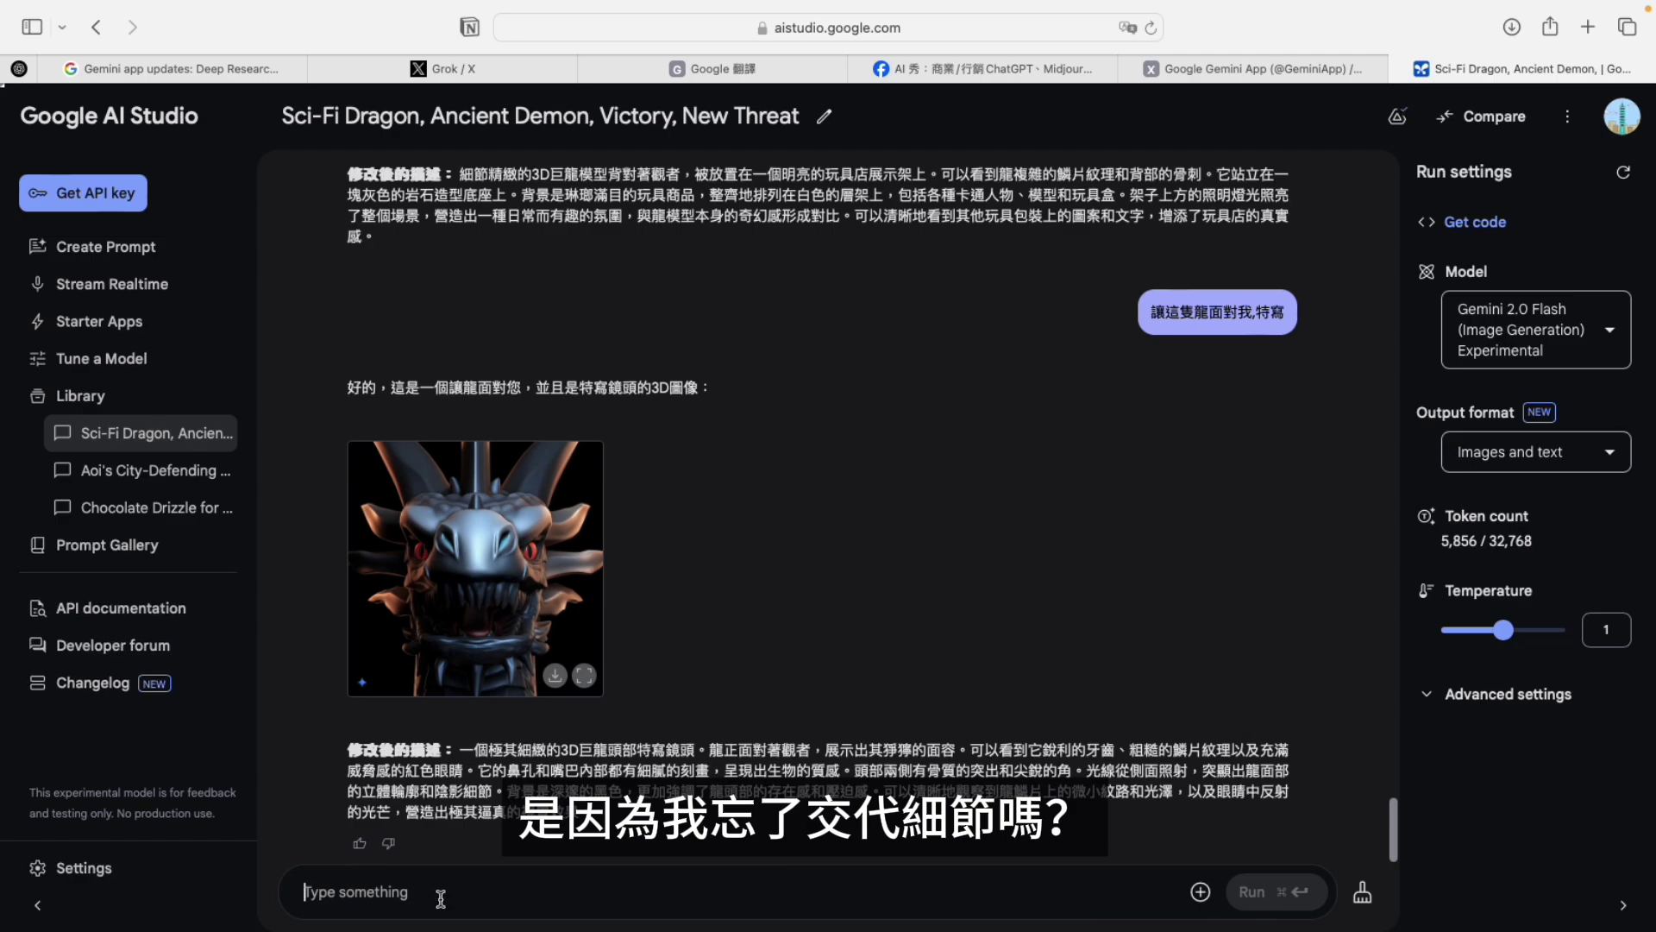
type("將龍變成真ㄓ")
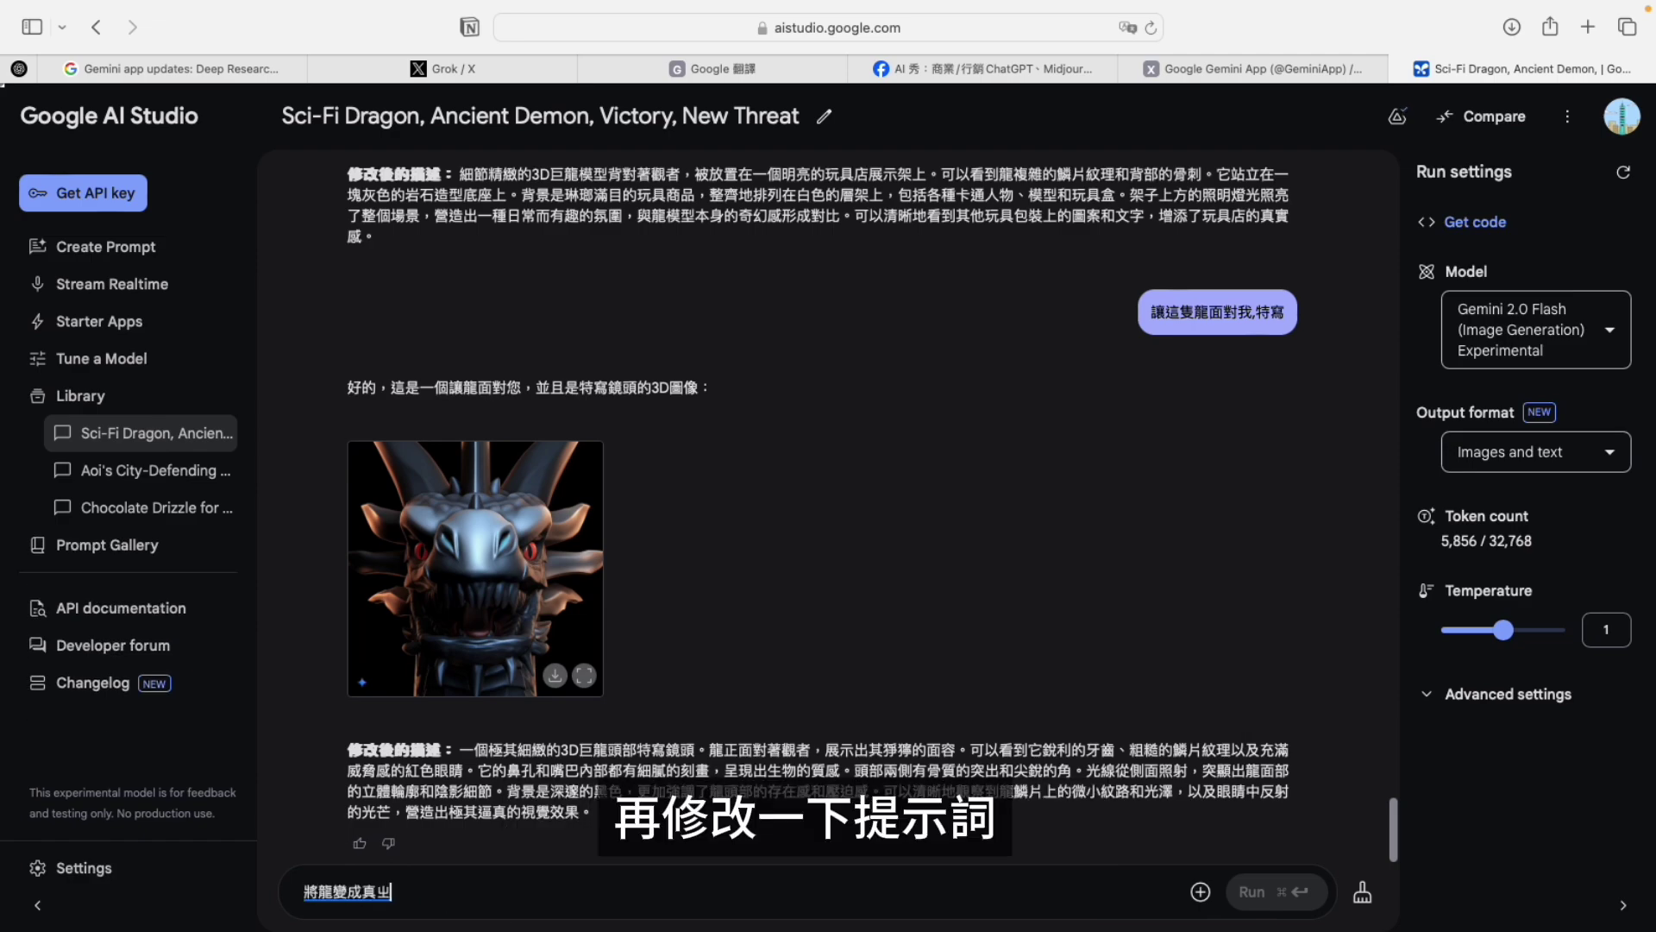
type("生物,有")
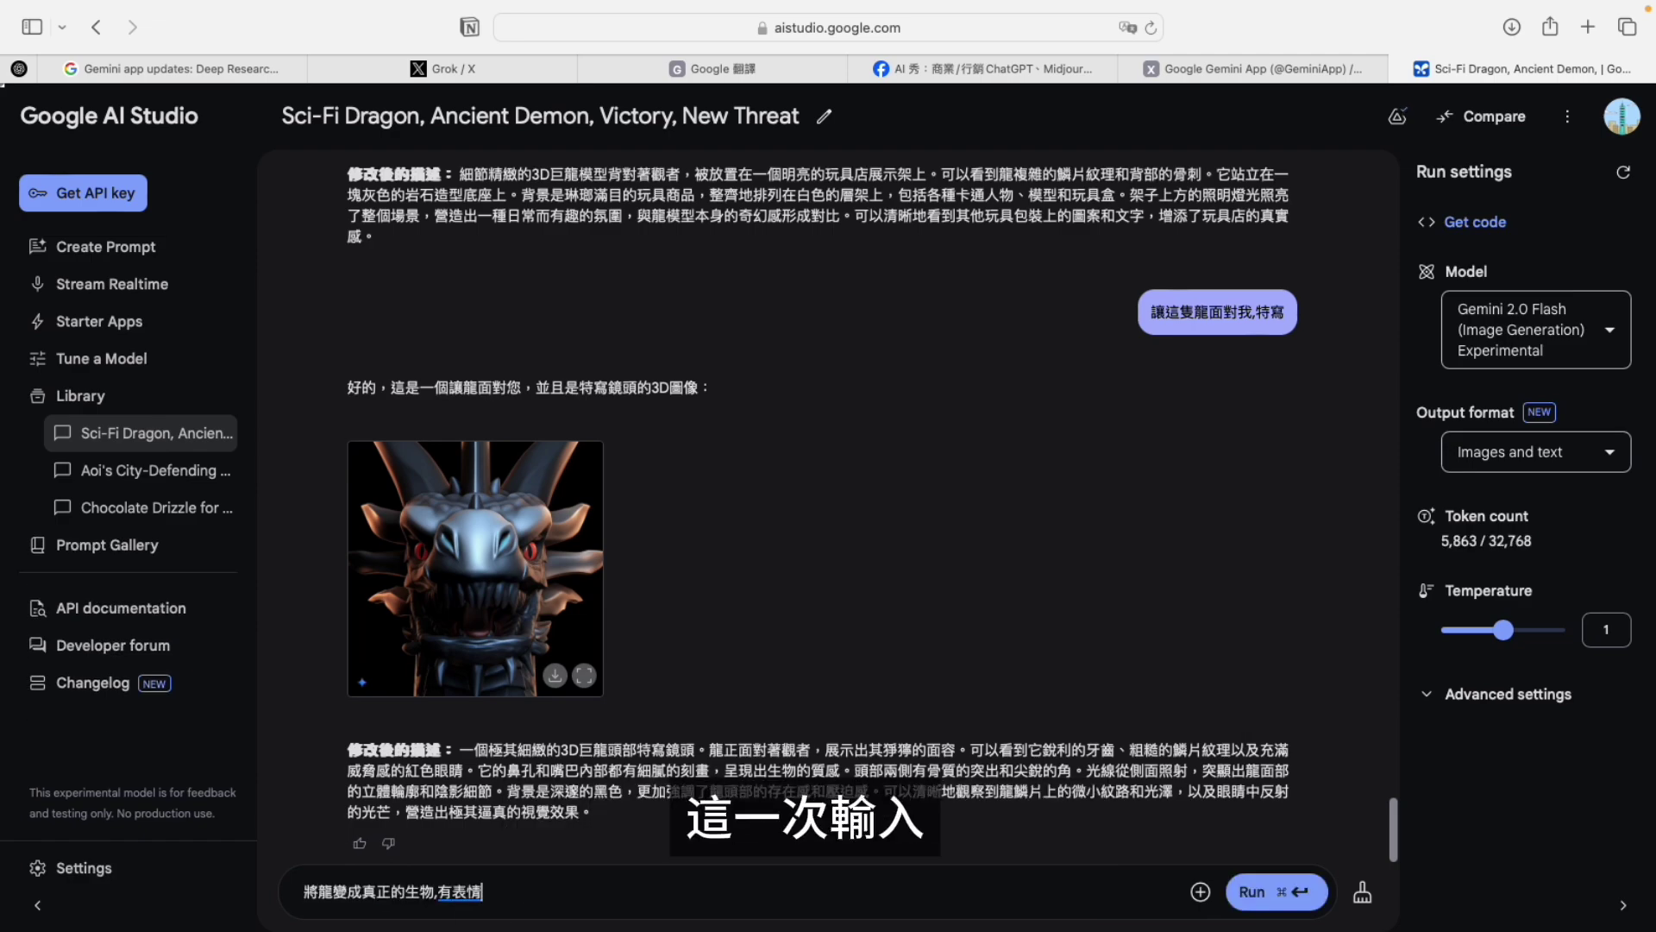
type("不屑一顧的表情,係ㄐ一")
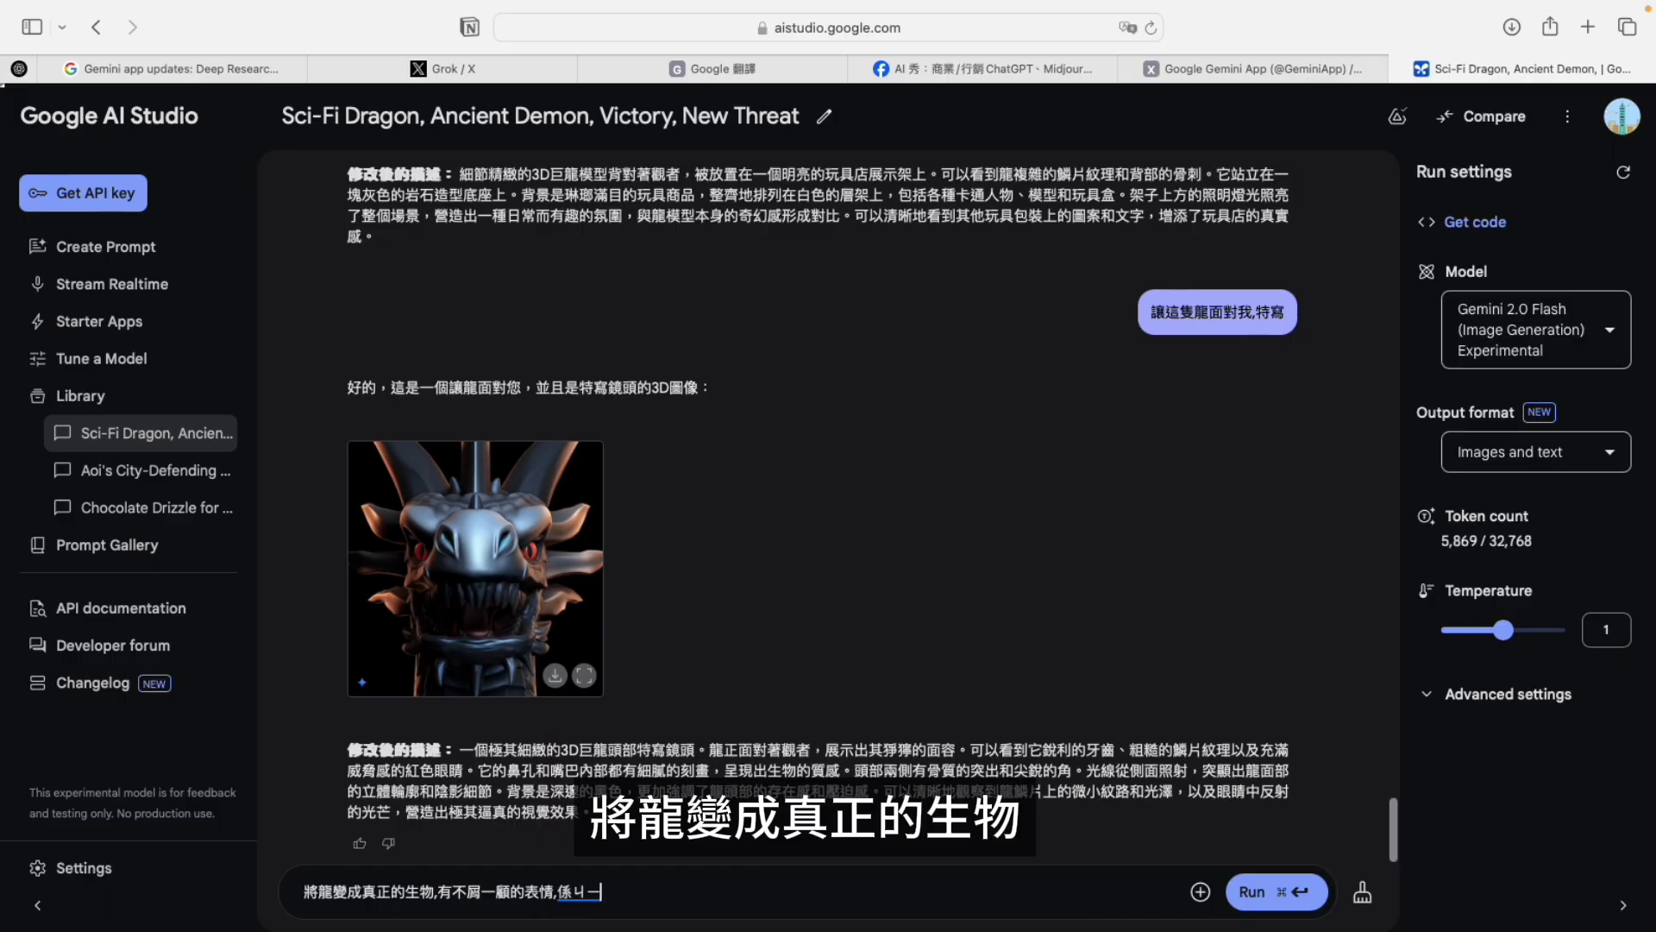
type("細節繁複,顏色精美")
left_click(1252, 891)
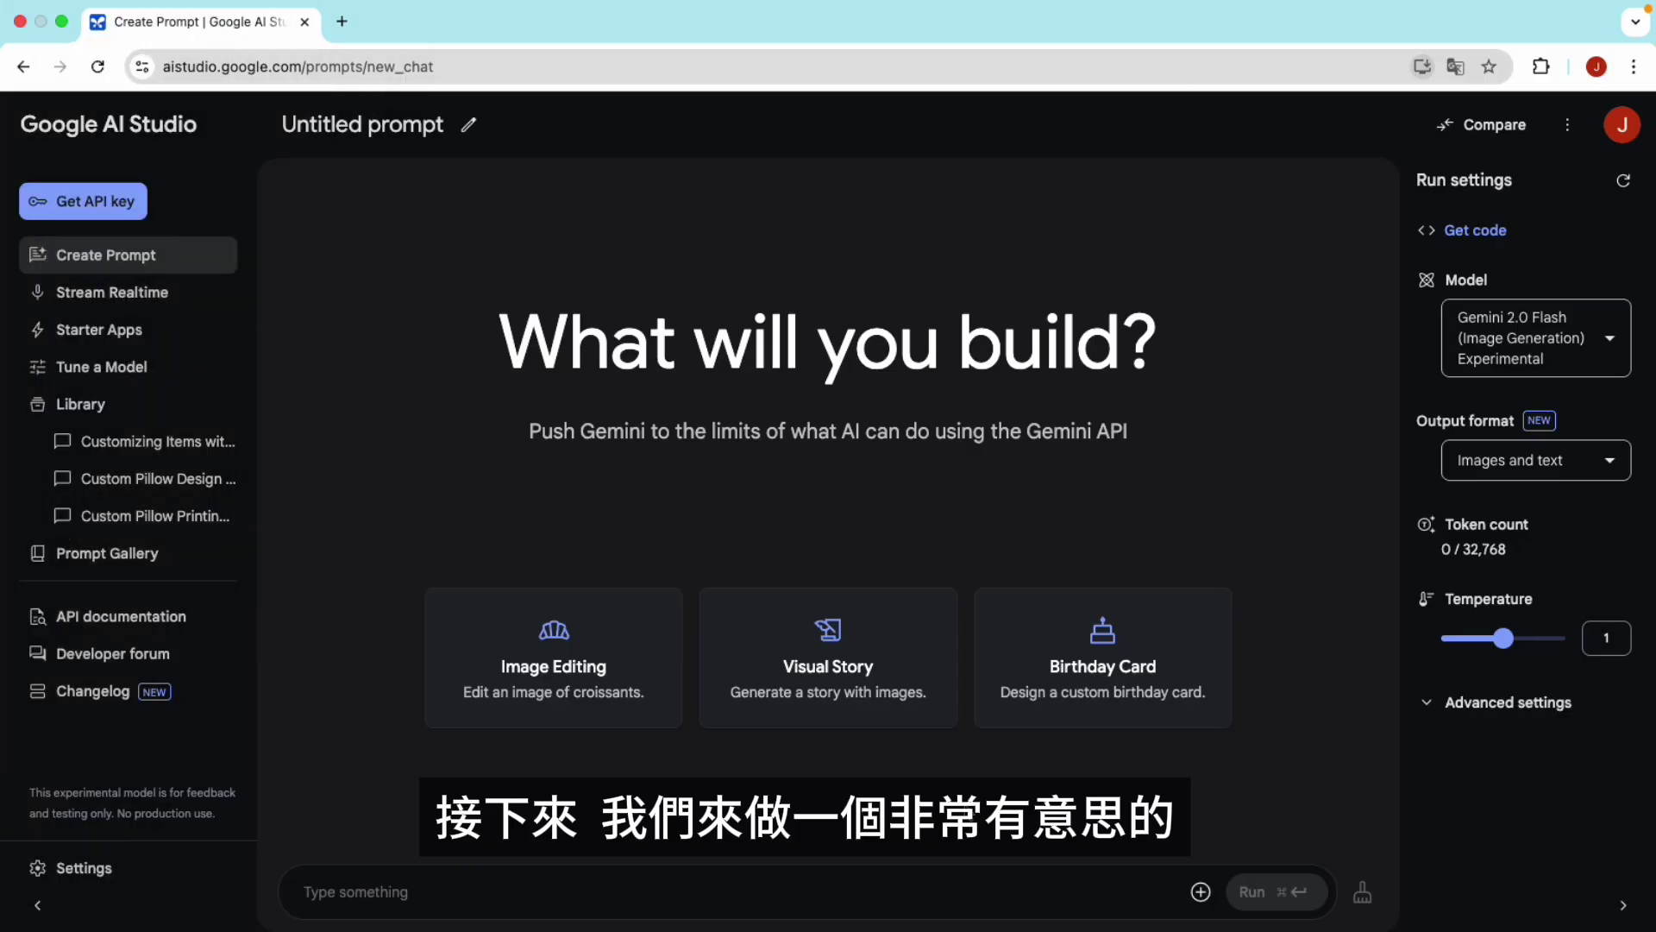
Step: Attach the goat and pillow images and ask to print the goat design onto the pillow
left_click(1199, 893)
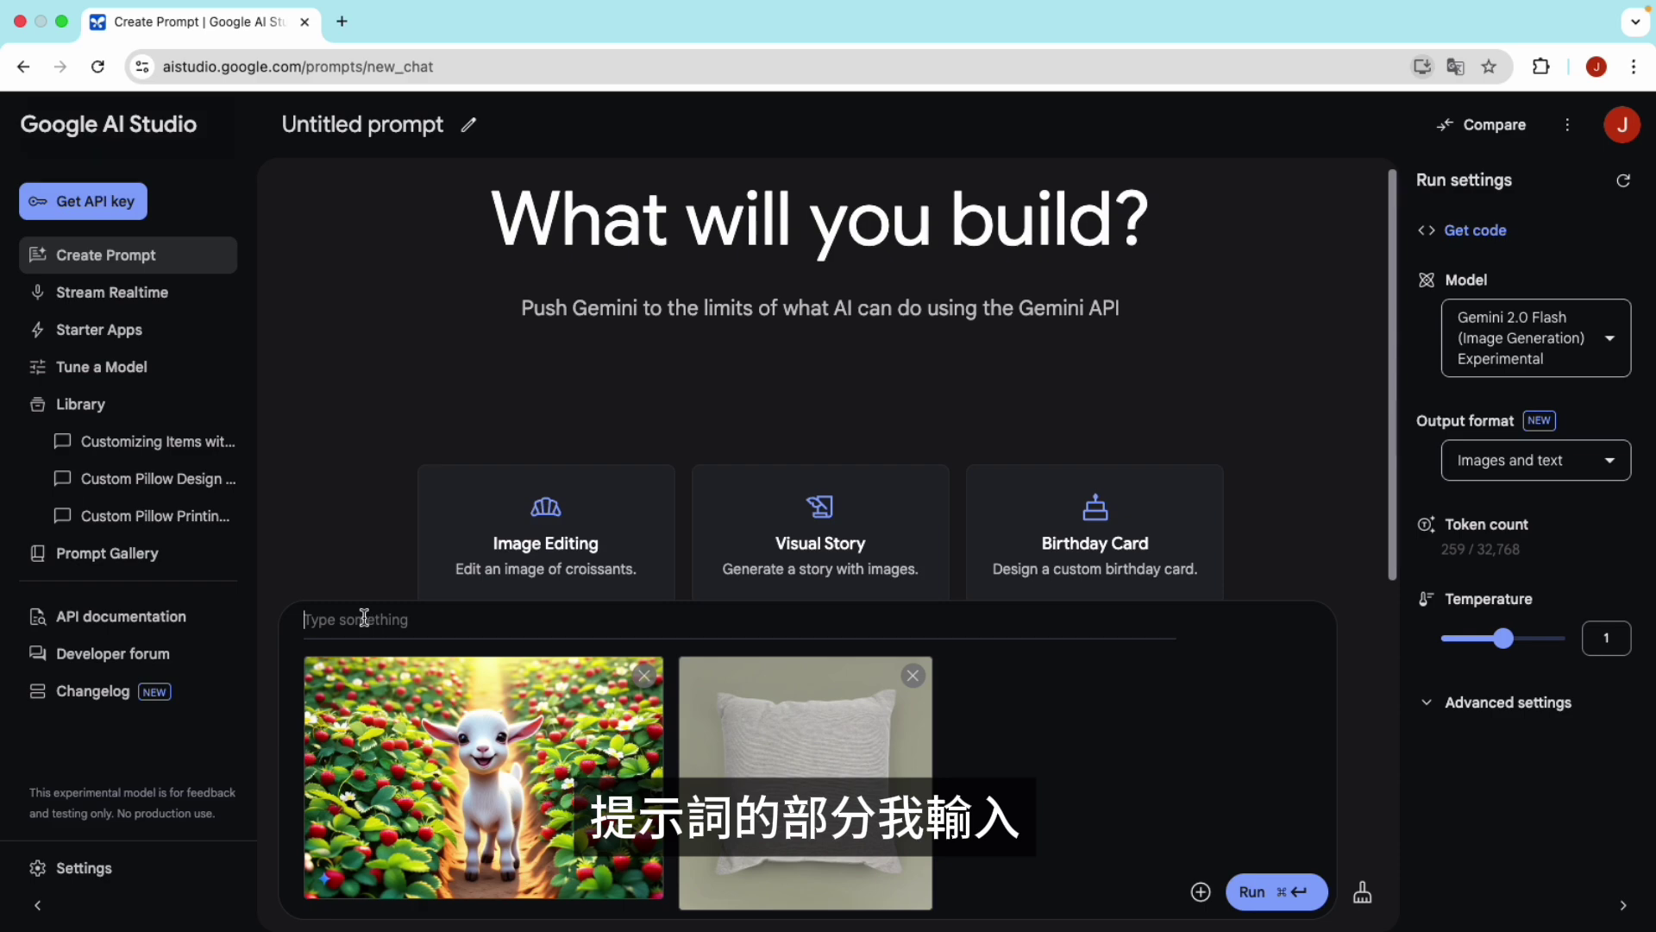
left_click(364, 618)
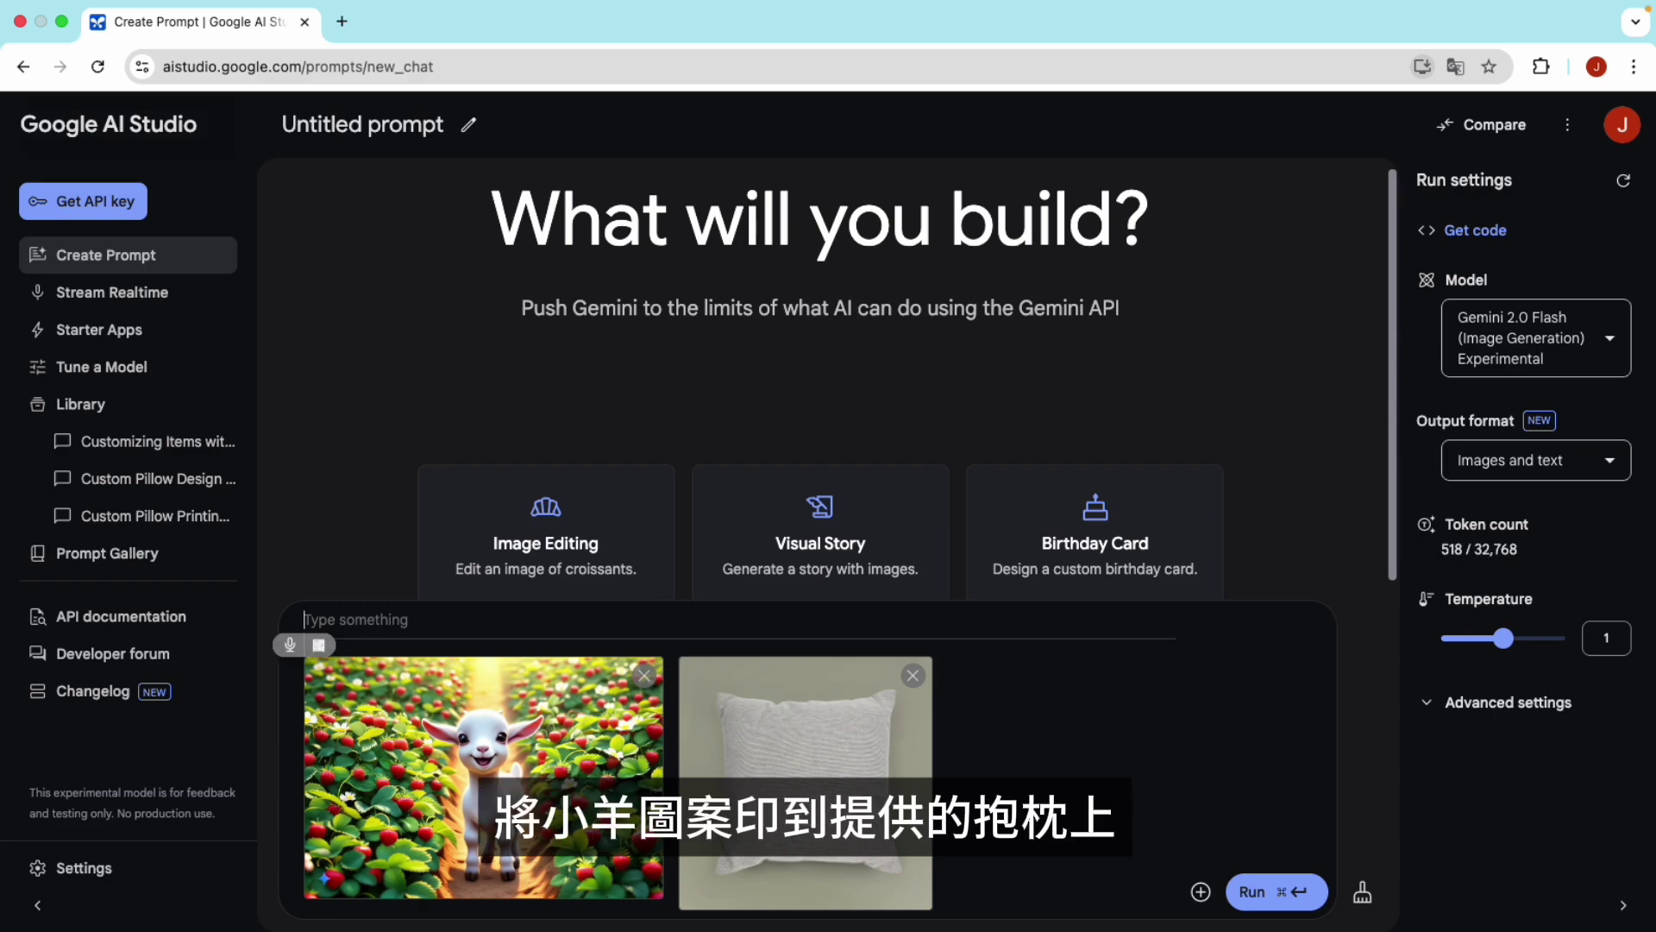
type("將小羊圖案印到提供")
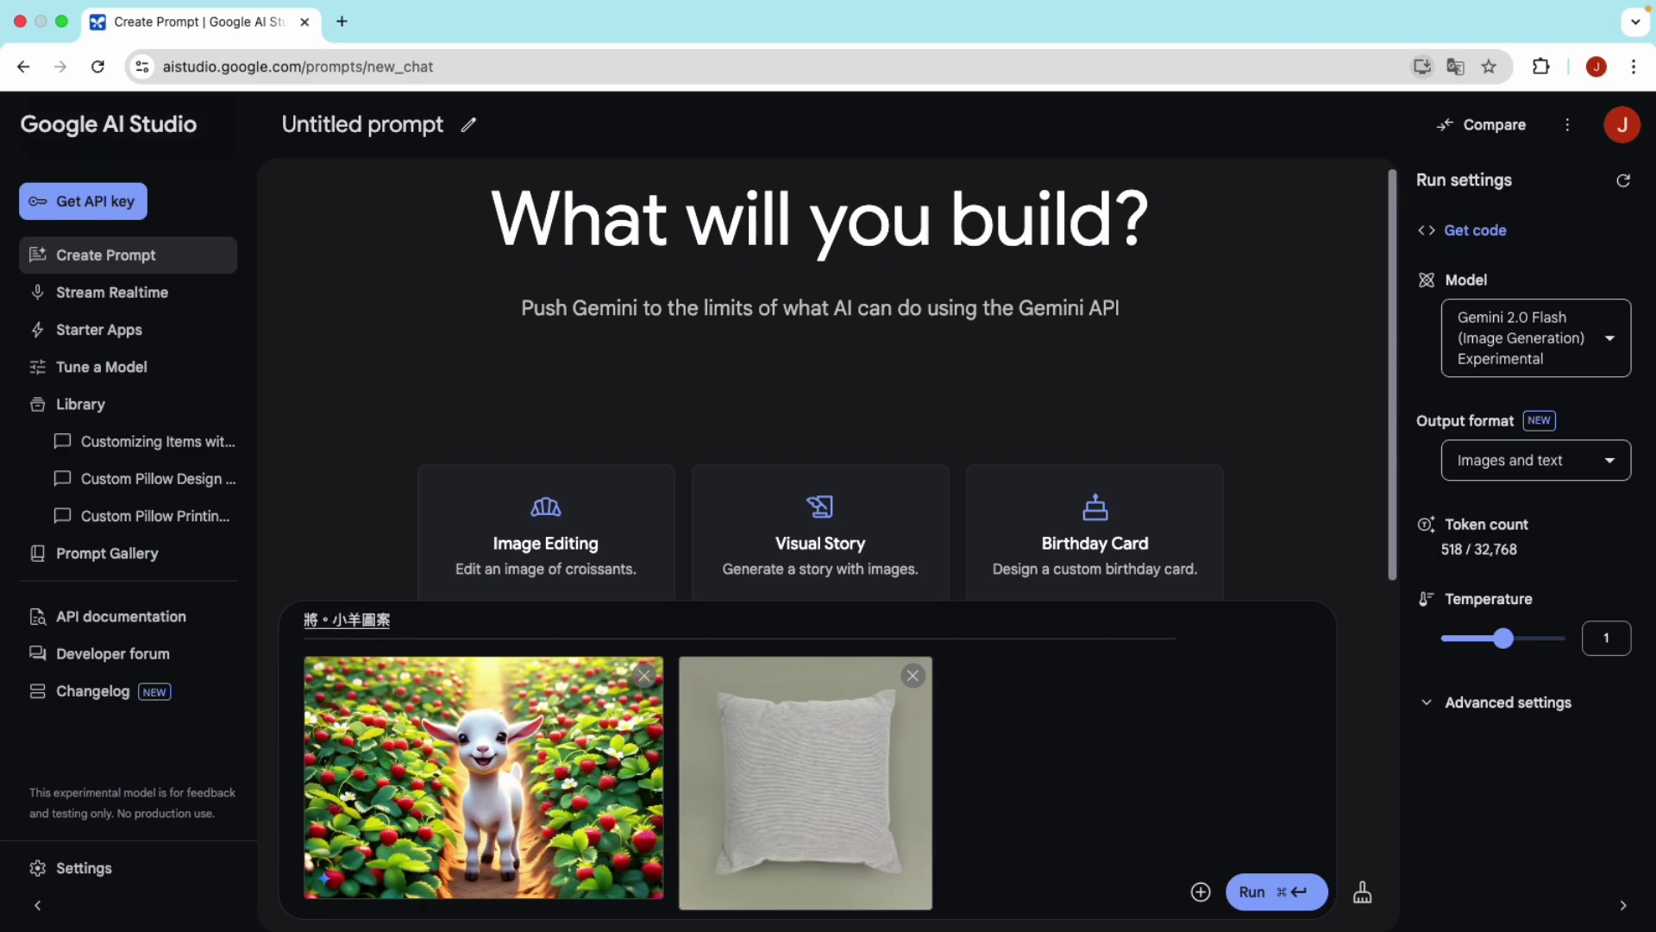
type("的抱枕上")
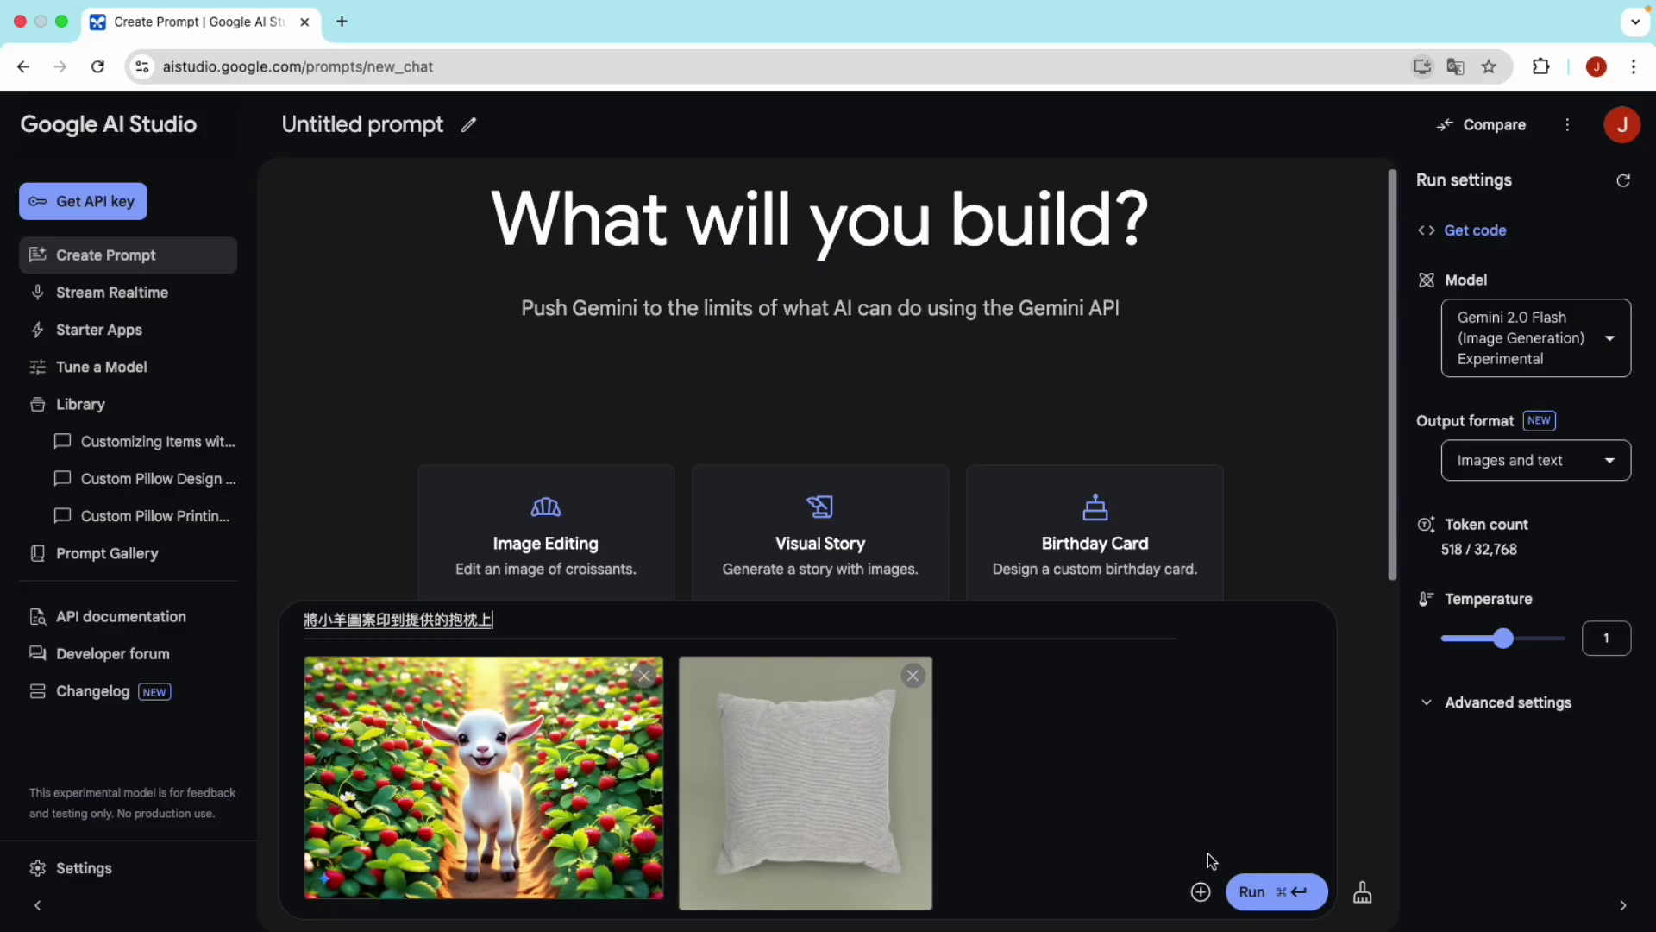
left_click(1253, 897)
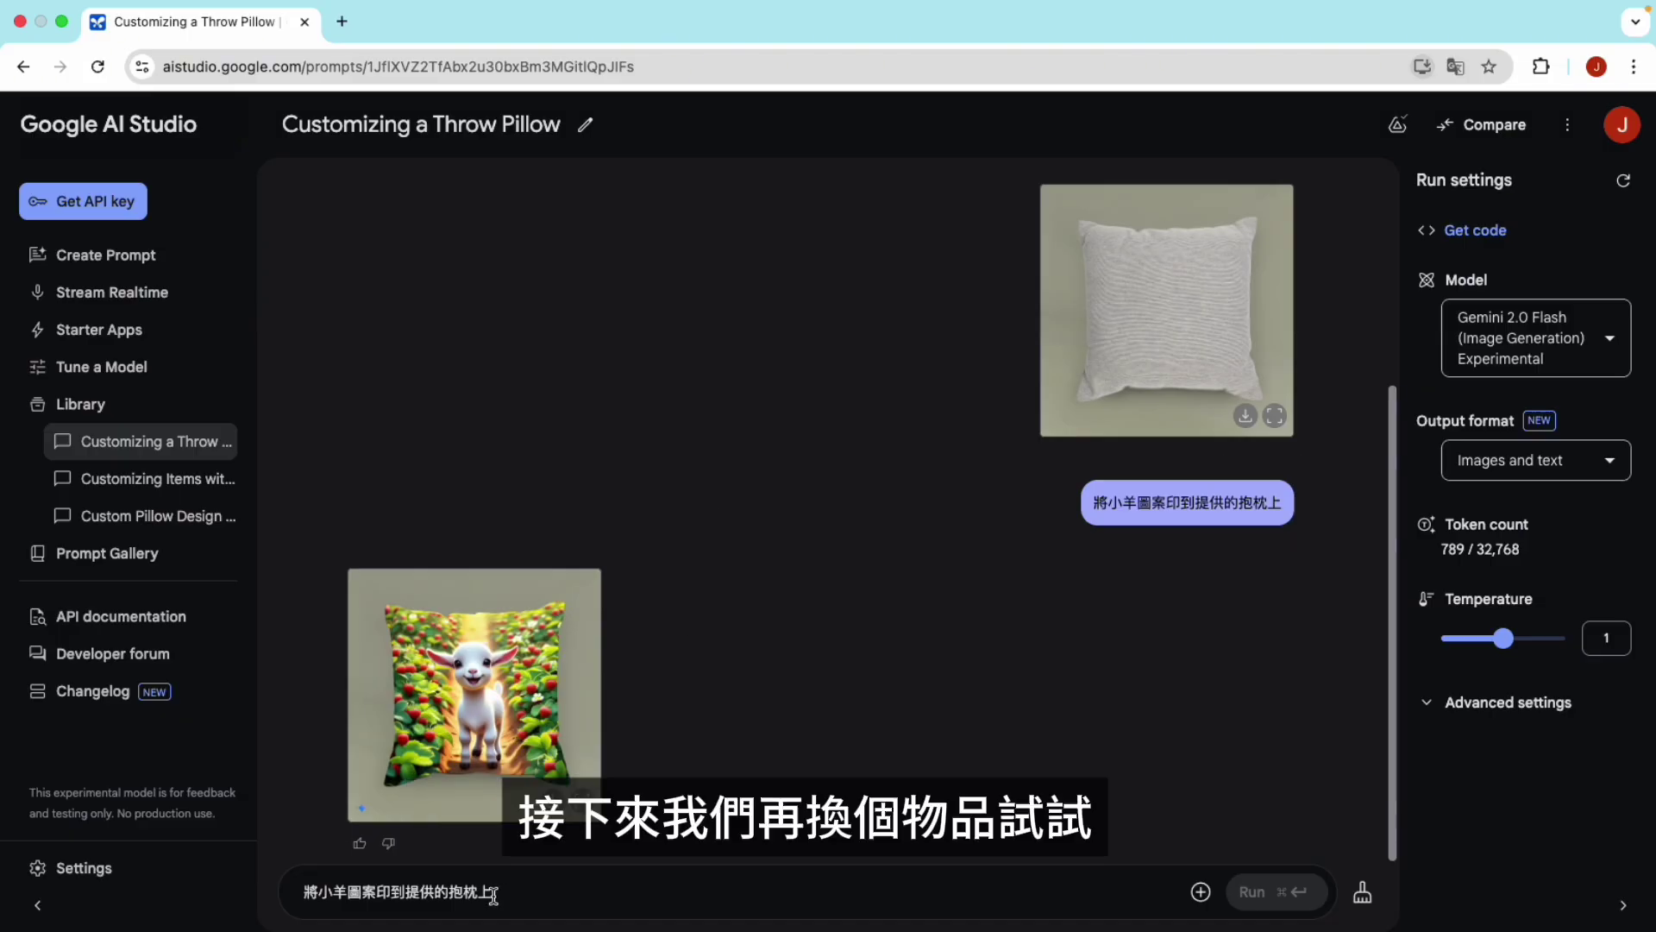
Step: Upload the two-phones photo and run the prompt edited to '兩個手機殼' (two phone cases)
left_click(1201, 891)
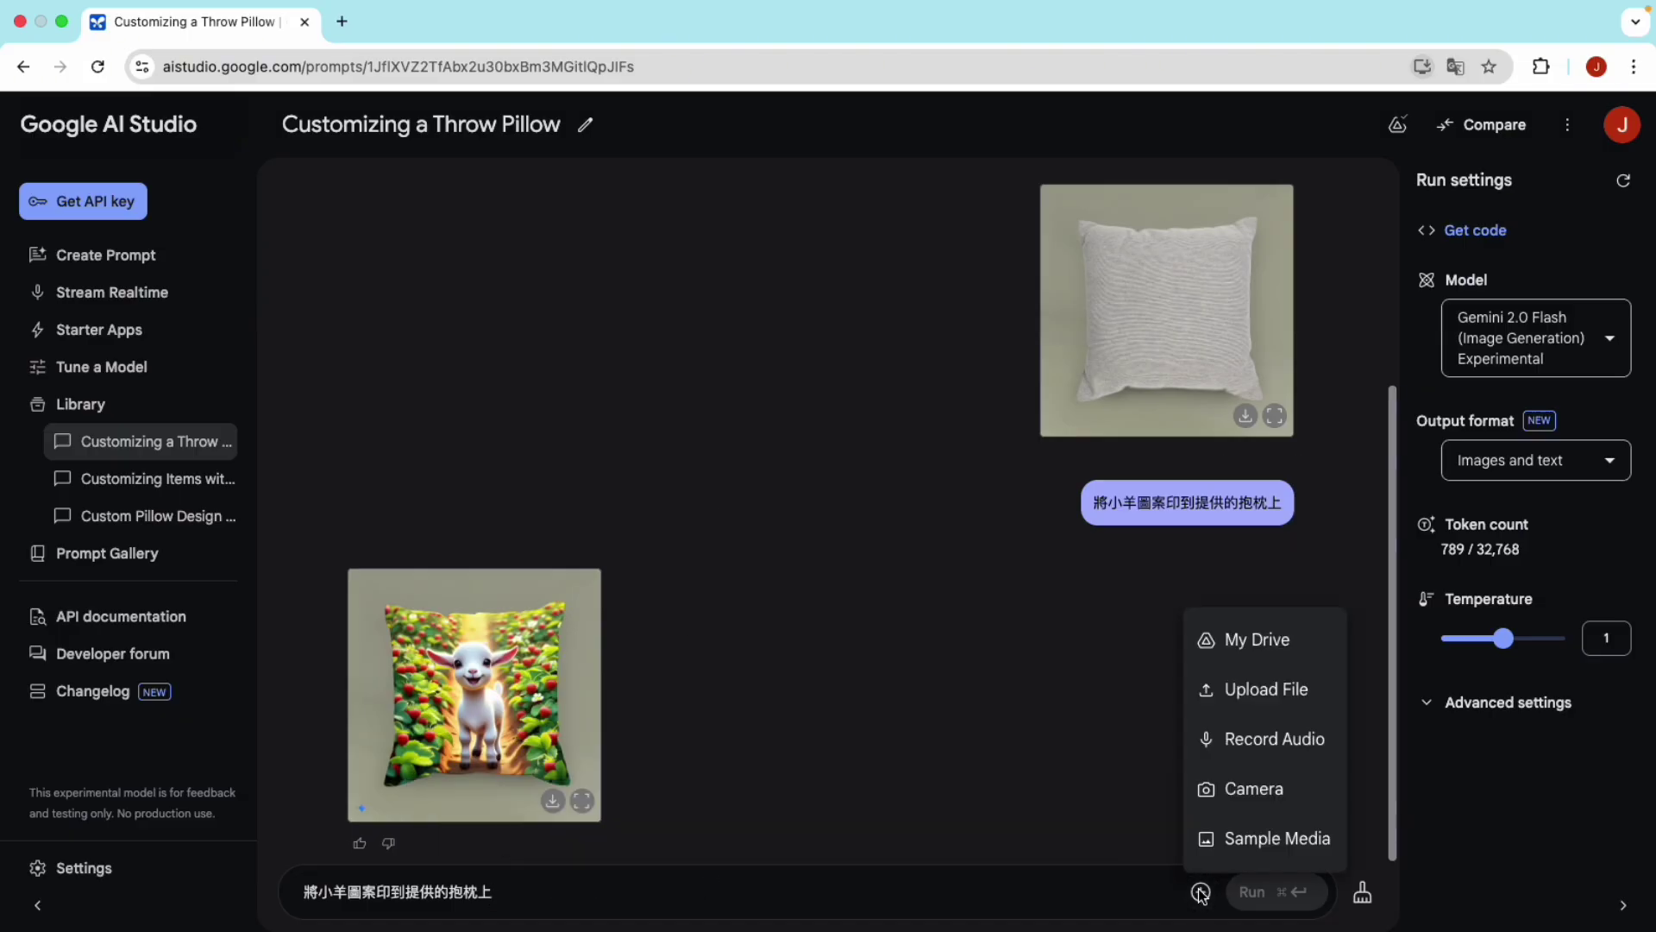
left_click(1259, 688)
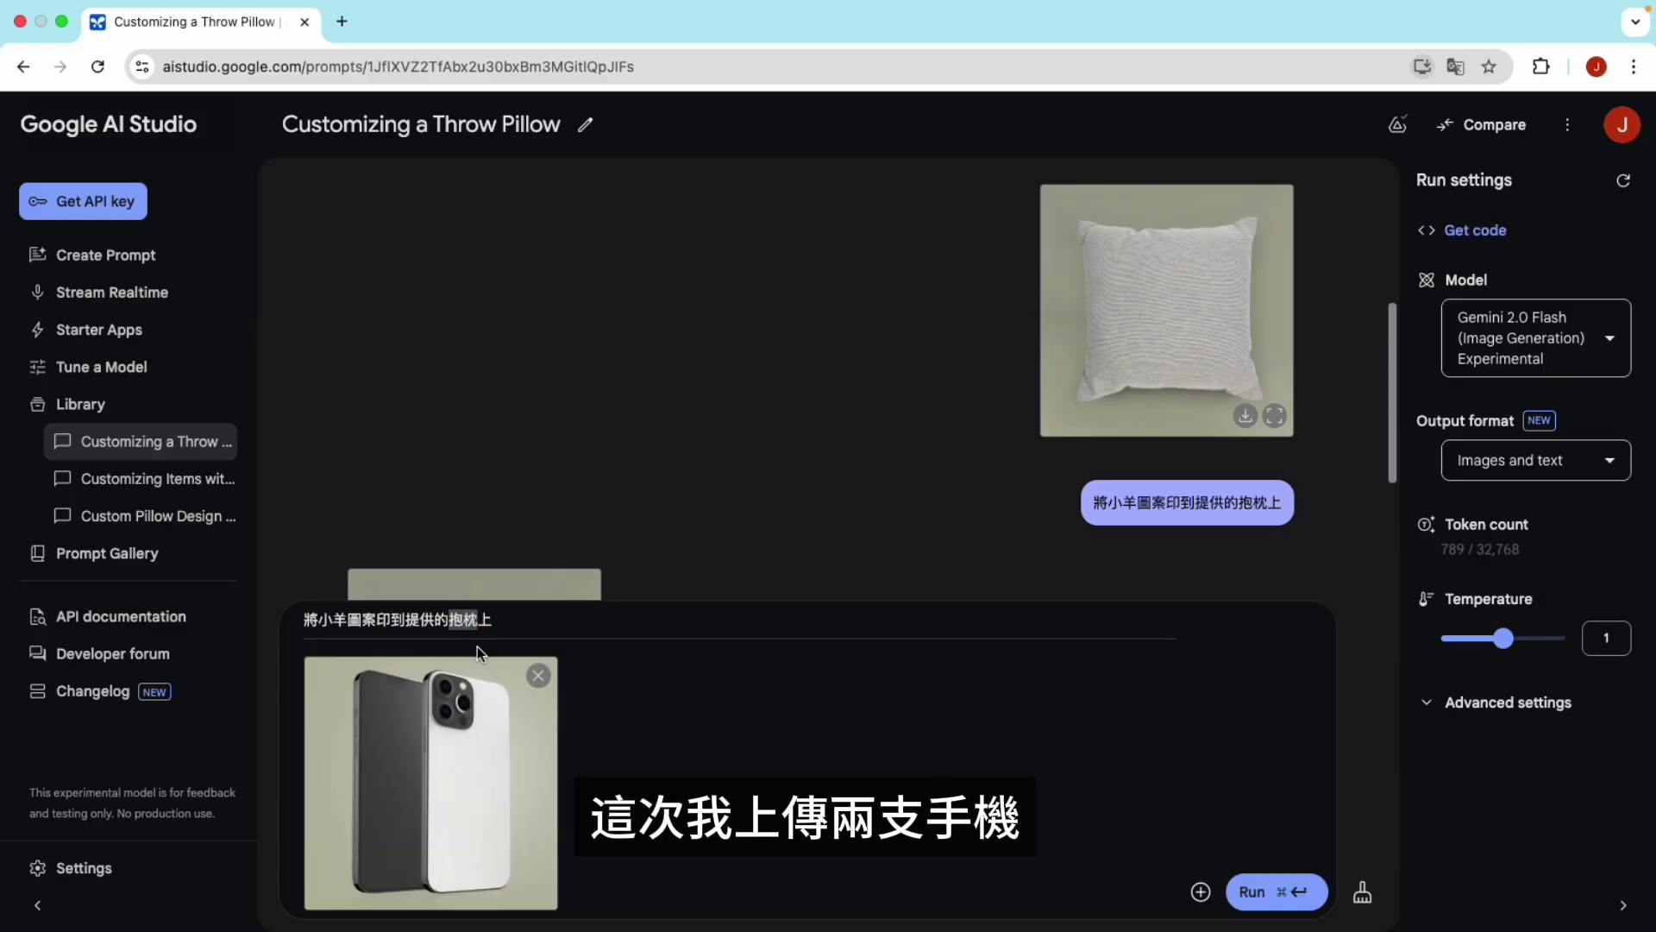
type("ㄕ手ㄐㄧ")
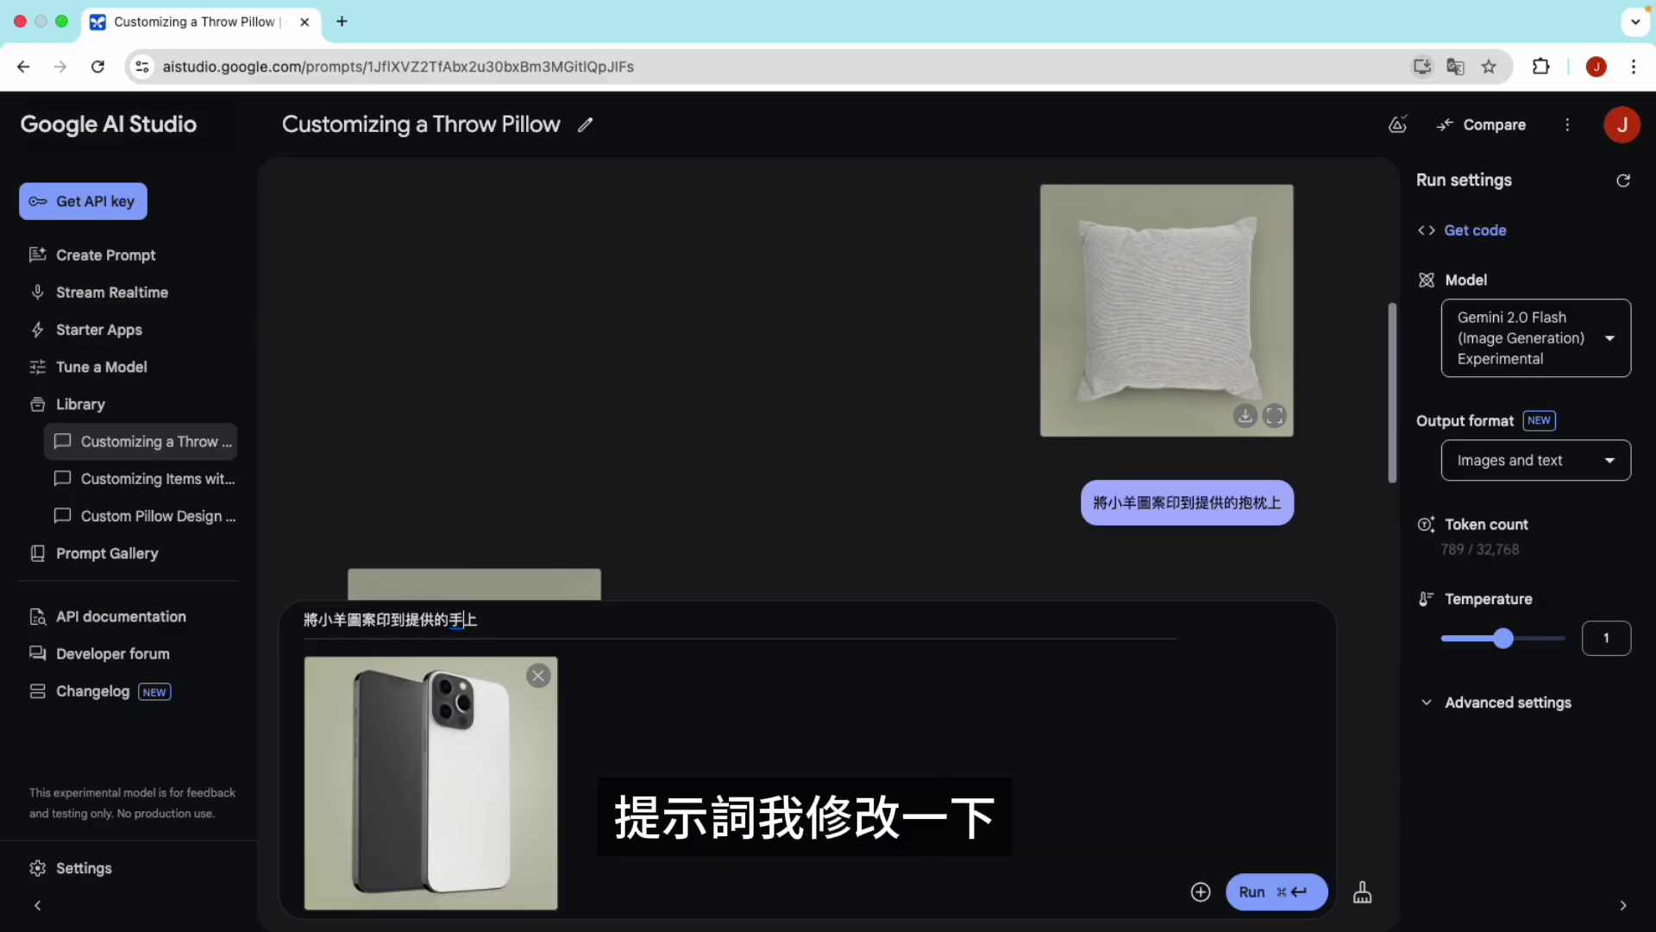
key("space")
type("殼")
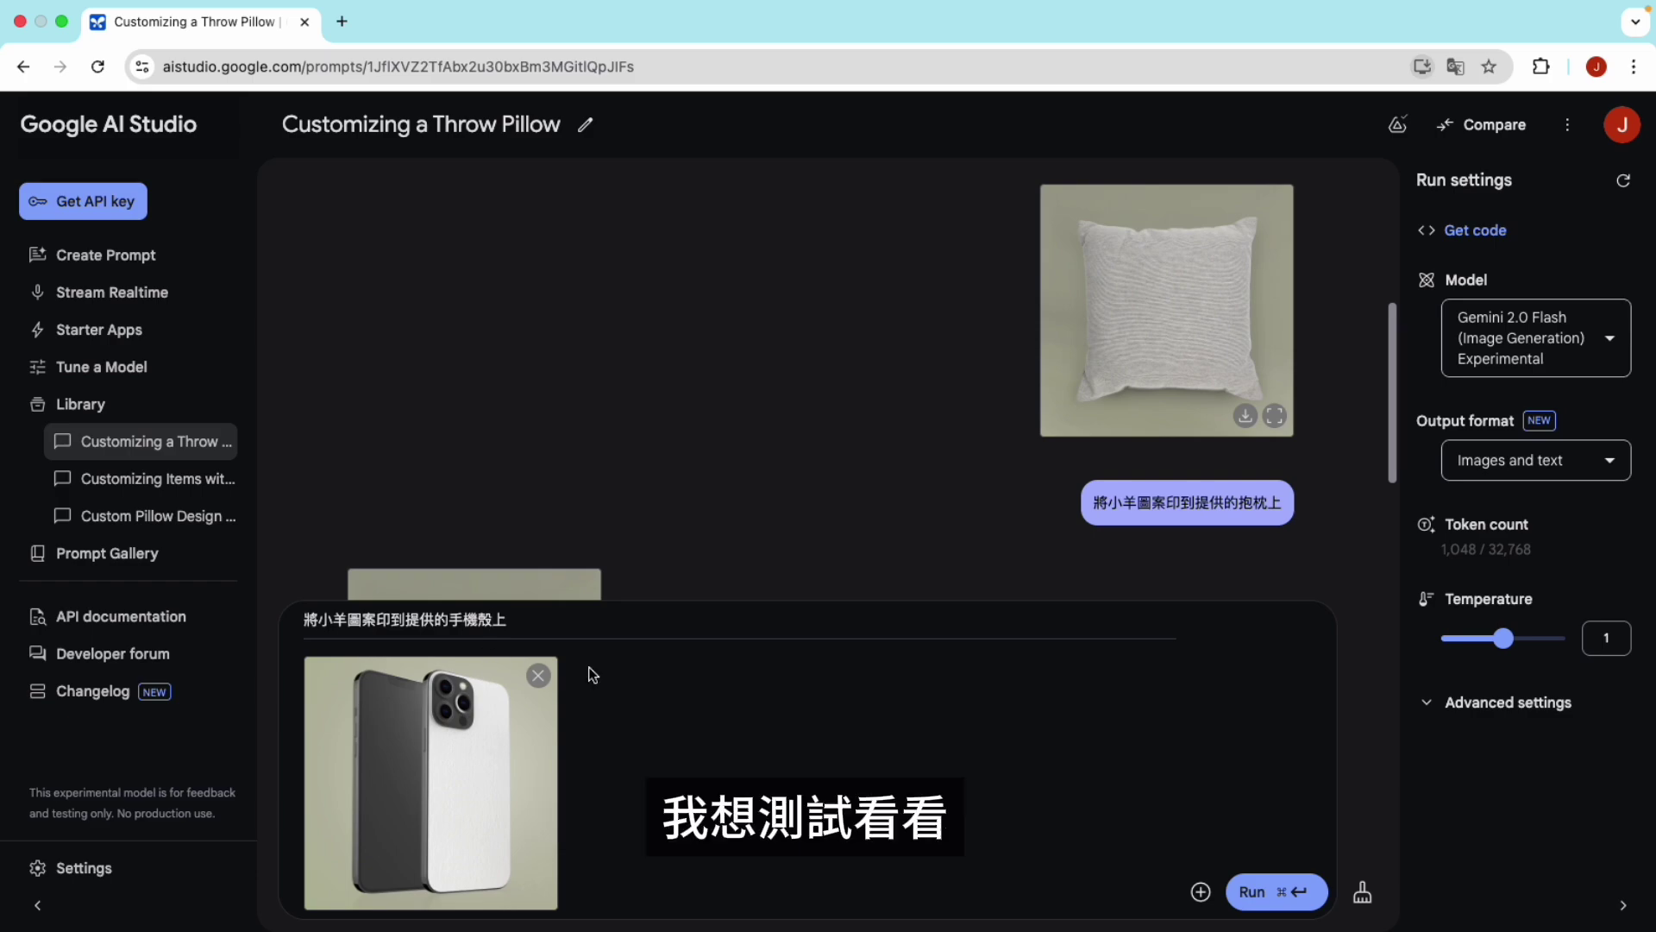
left_click(468, 618)
type("兩ㄍ")
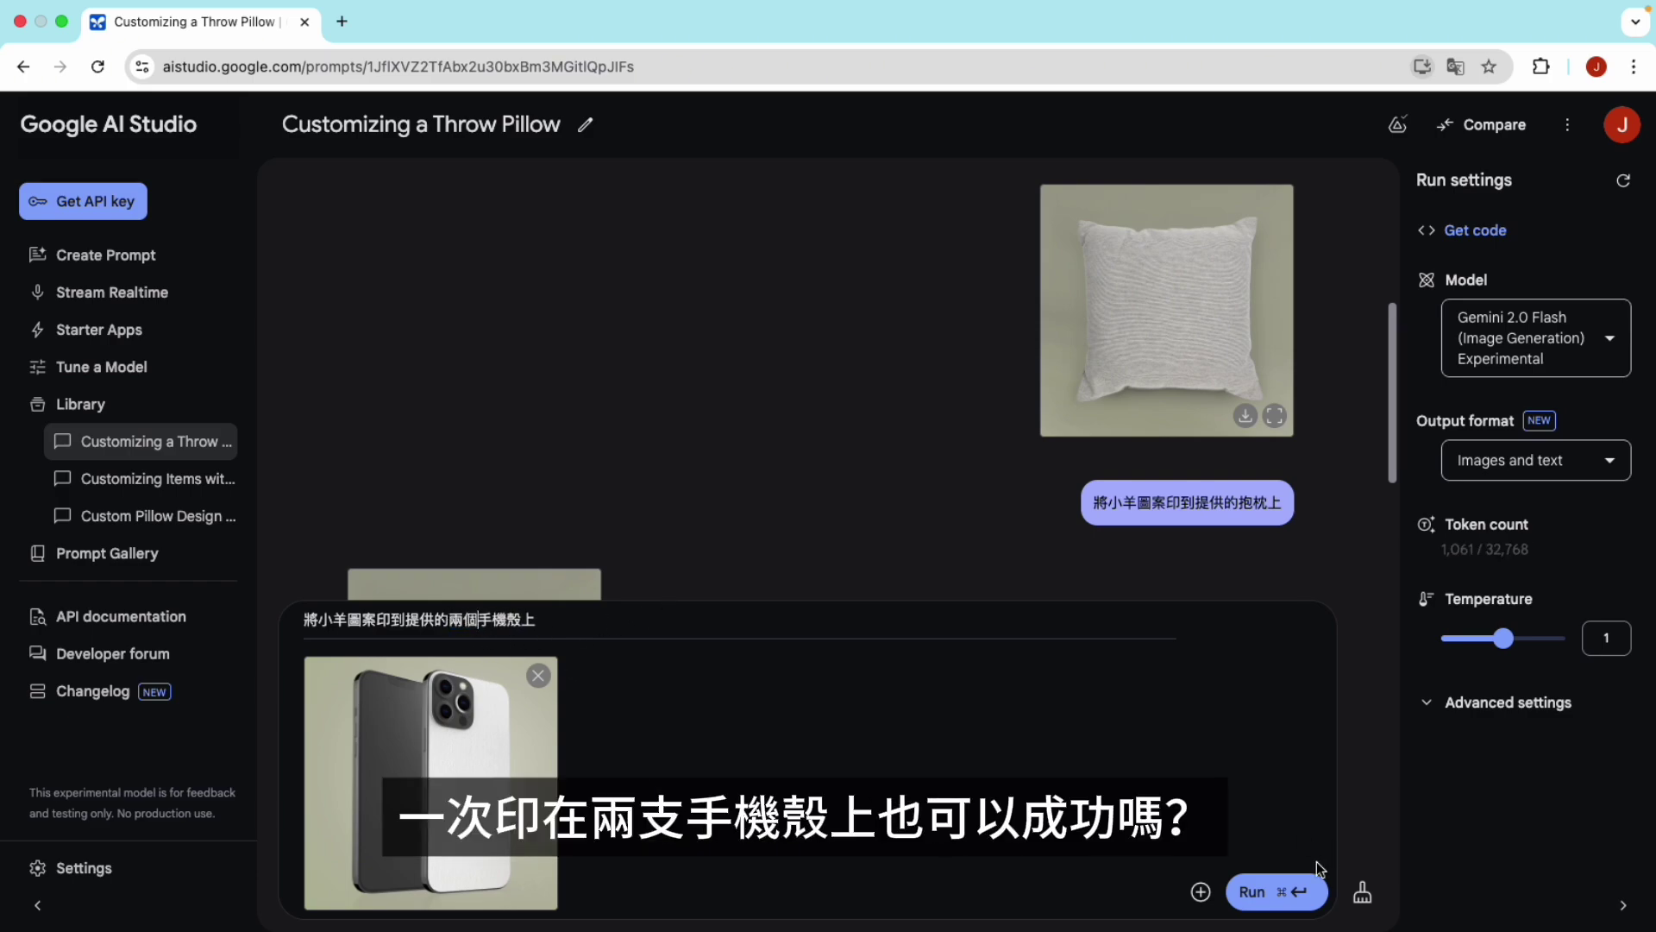
left_click(1261, 893)
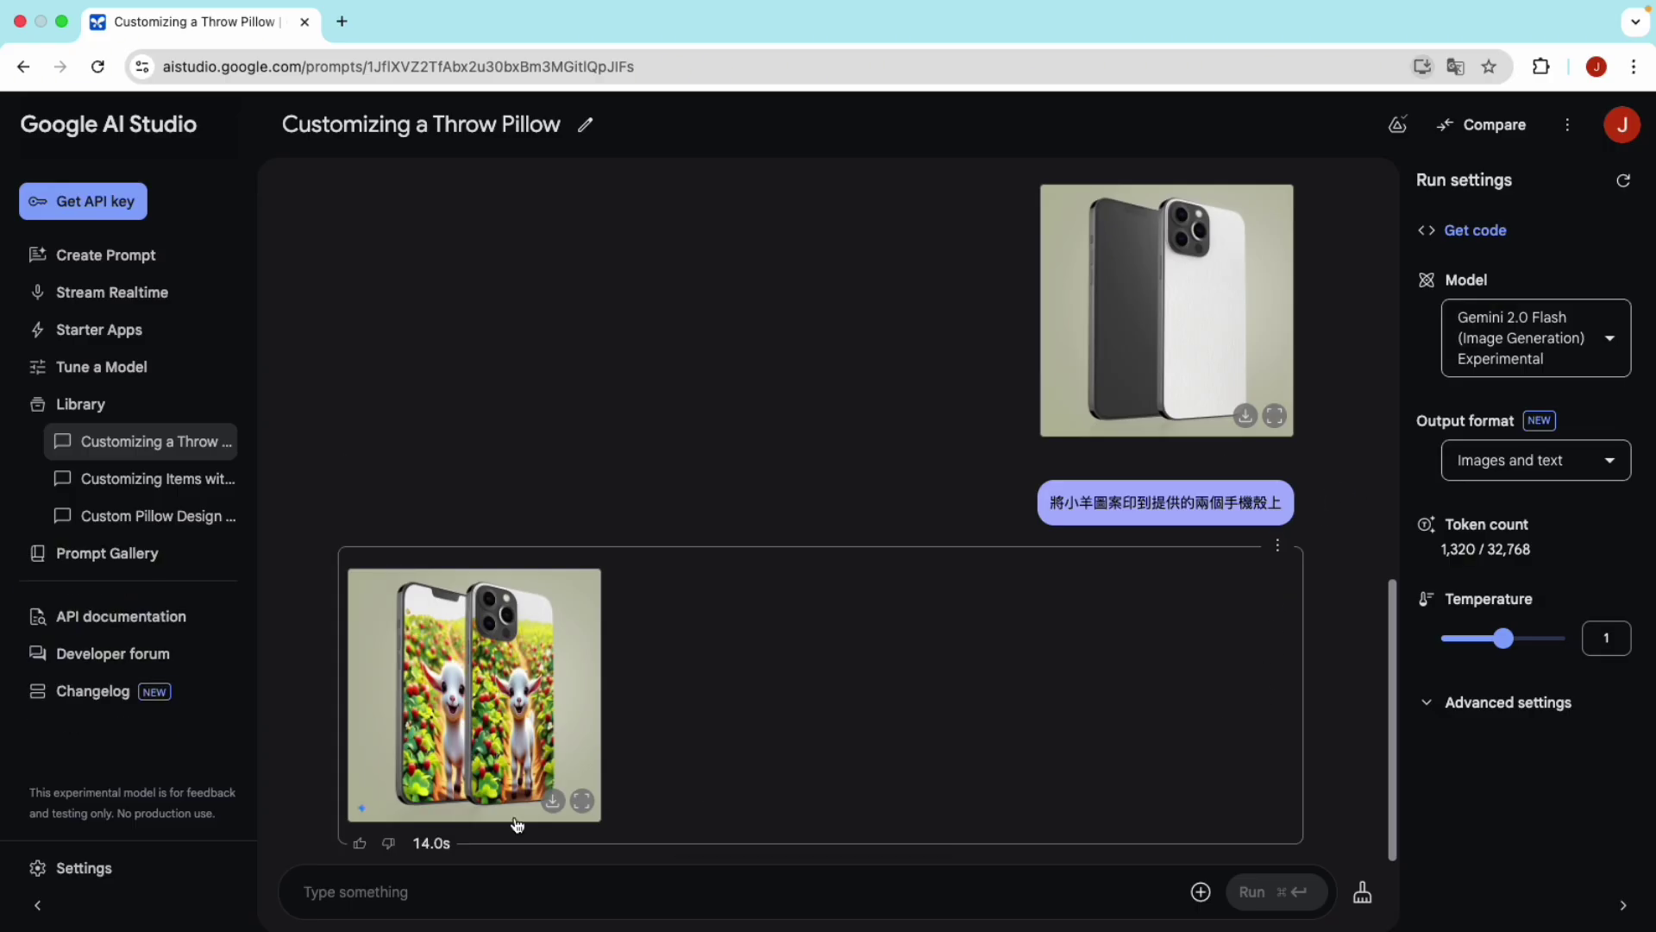
Step: Run the prompt '生成一個美女拿著手機的照片' for a woman holding the goat-case phone
type("生")
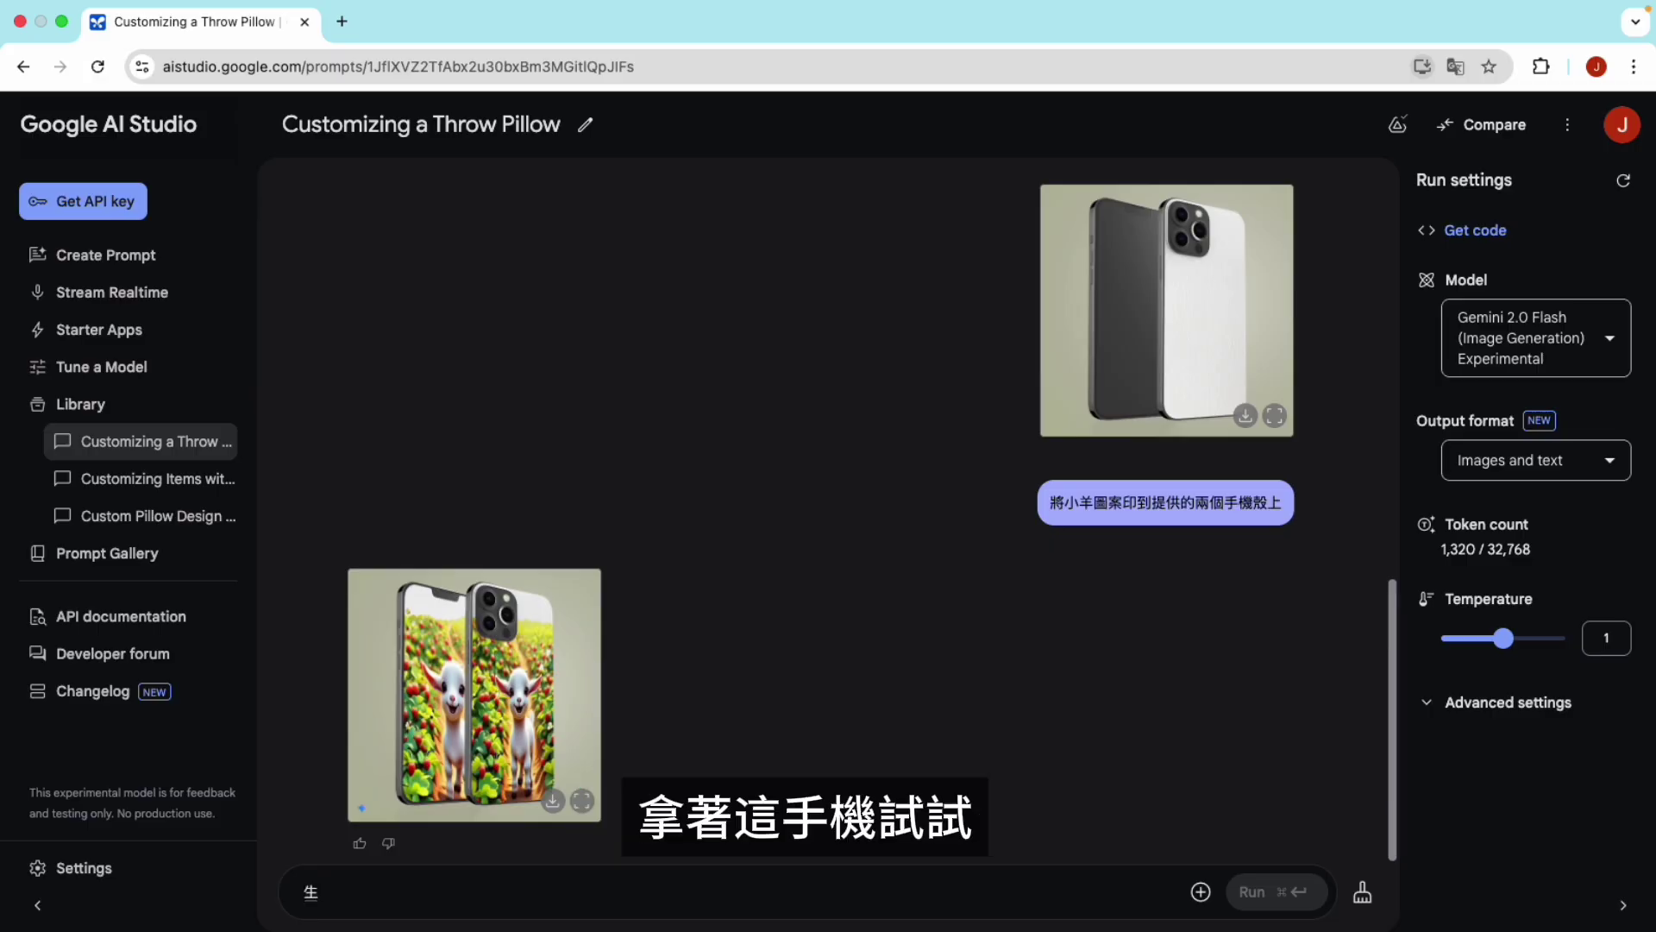
type("成一個ㄇㄟ美女ㄋ")
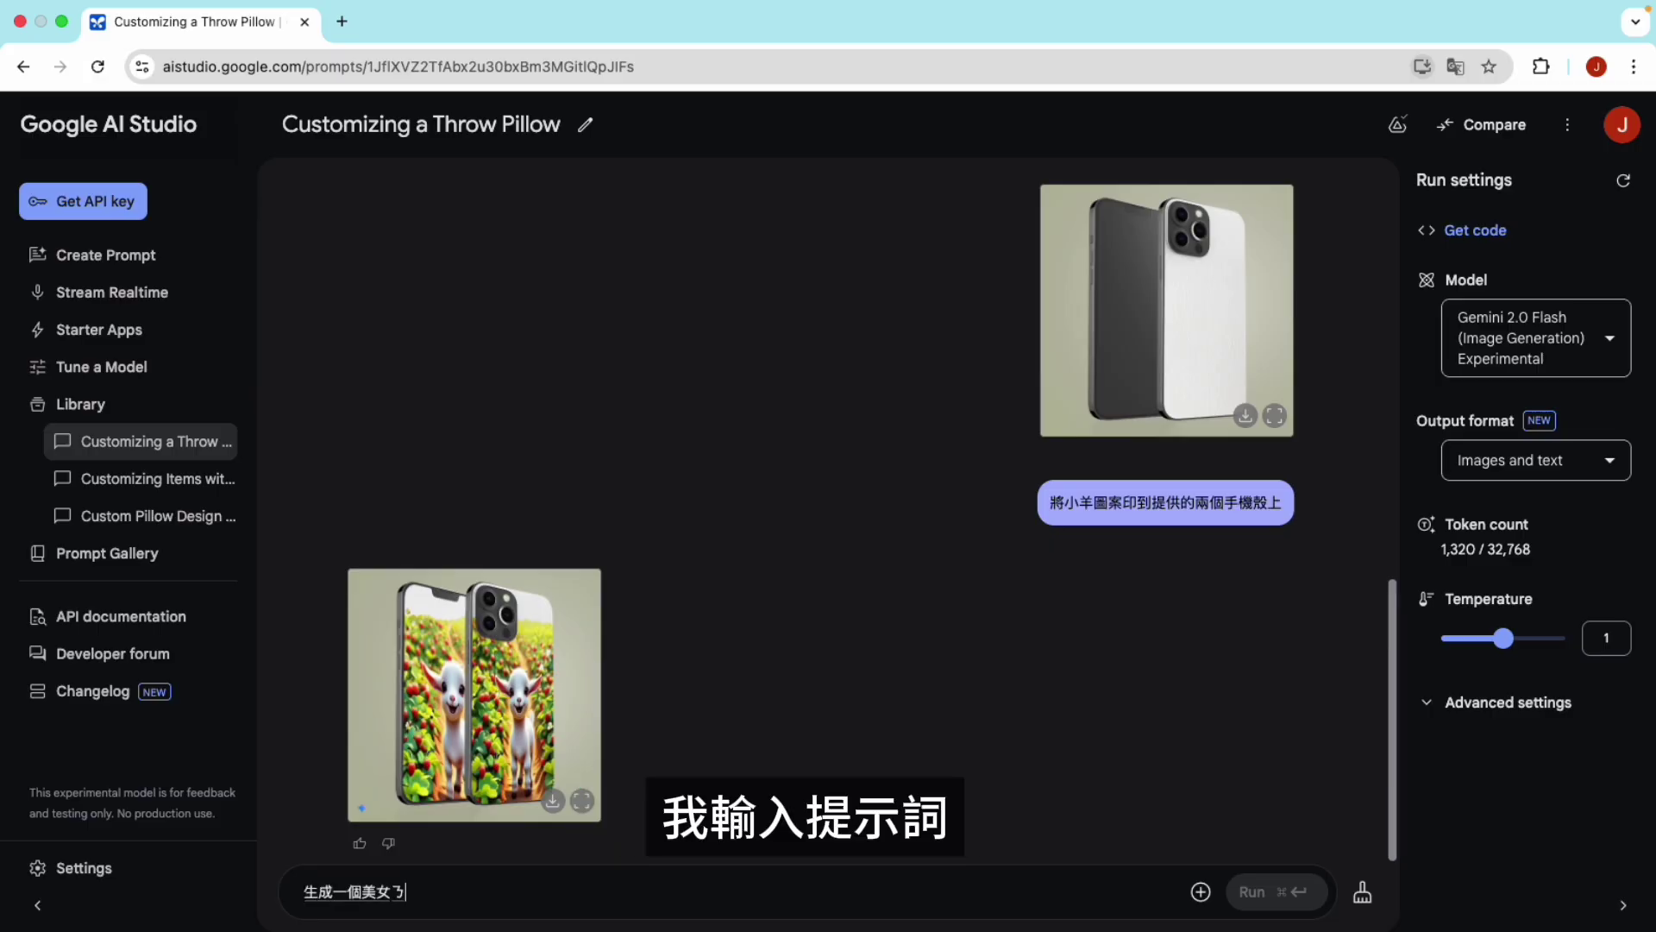
type("著手機")
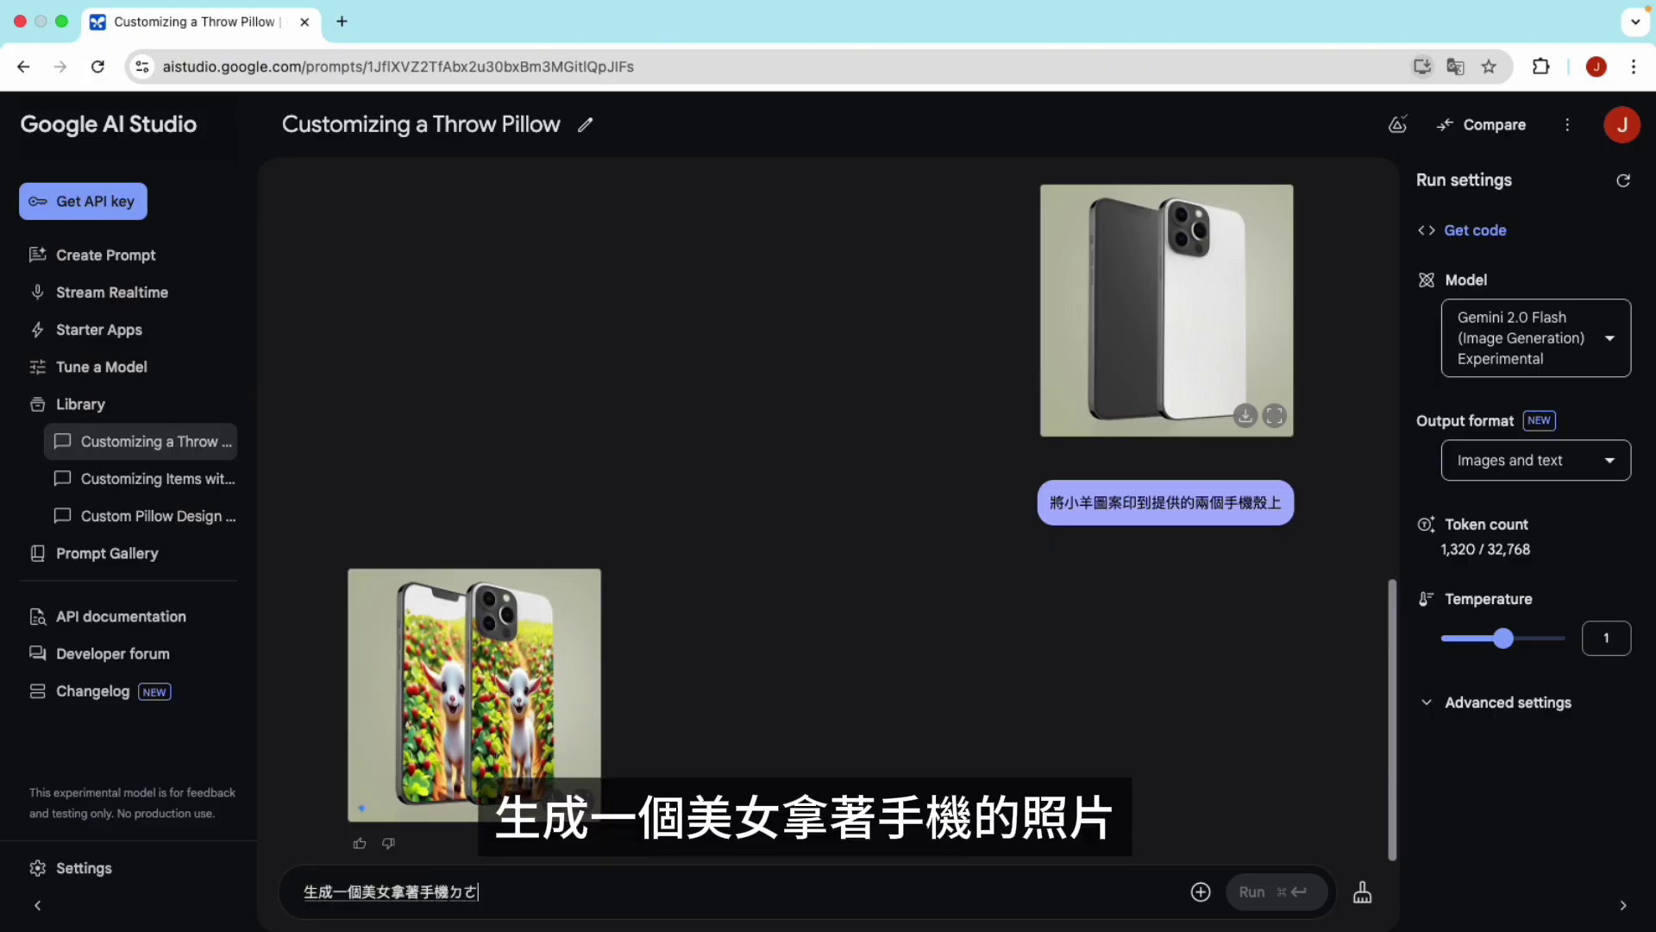
type("的照片")
key("Return")
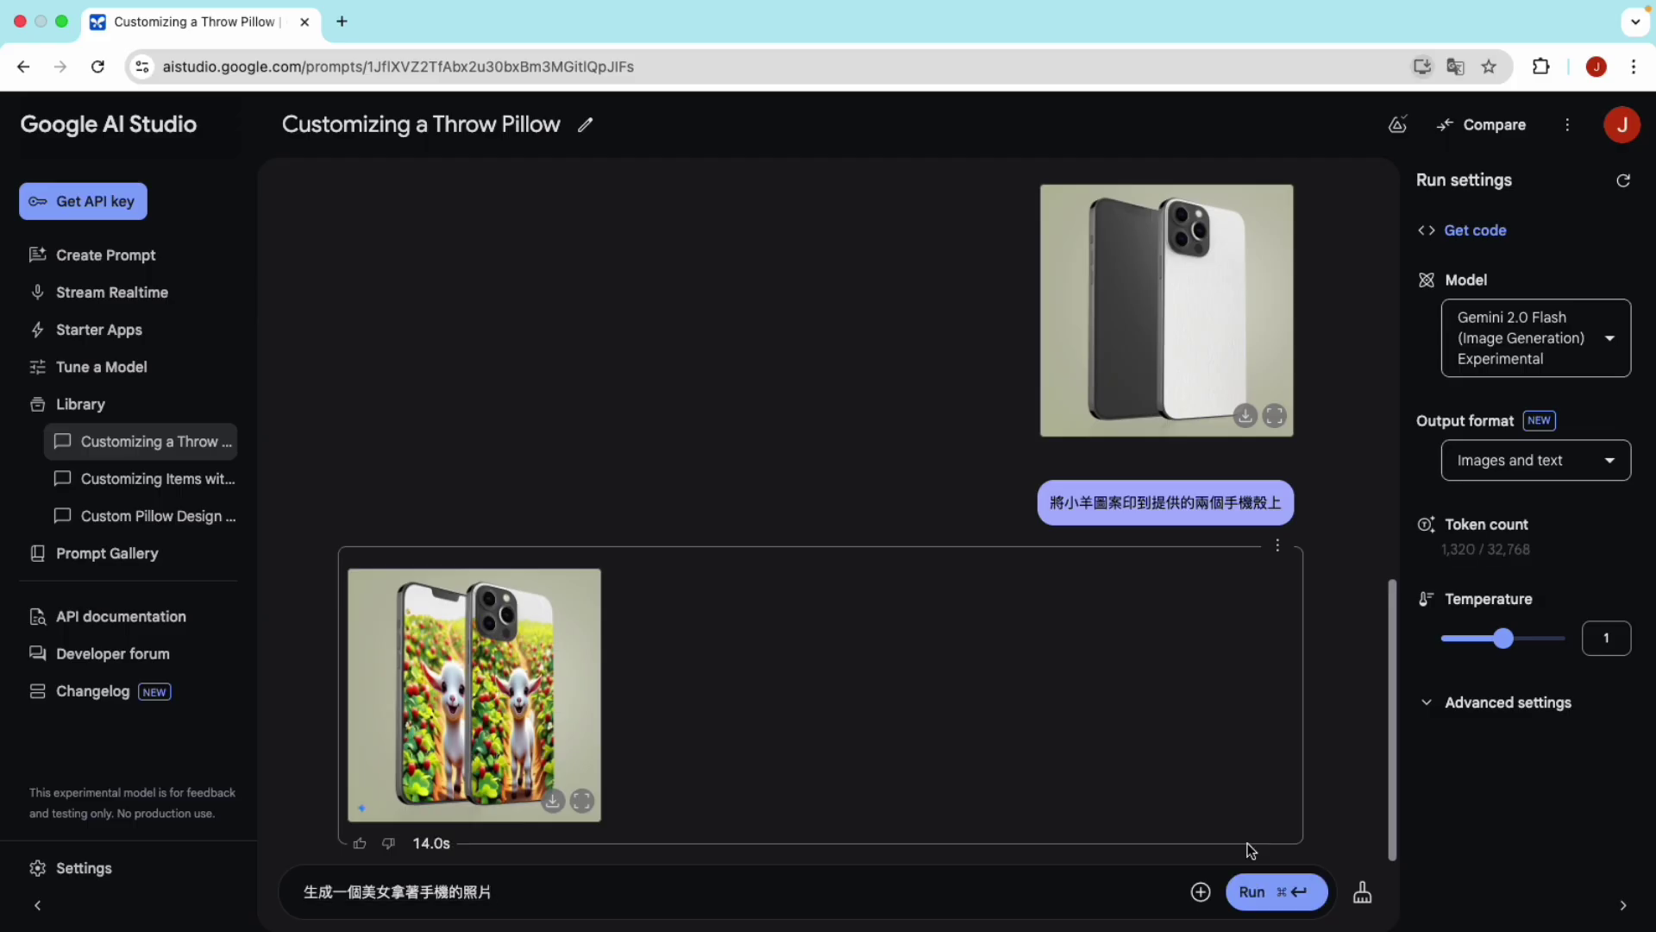
key("super+Return")
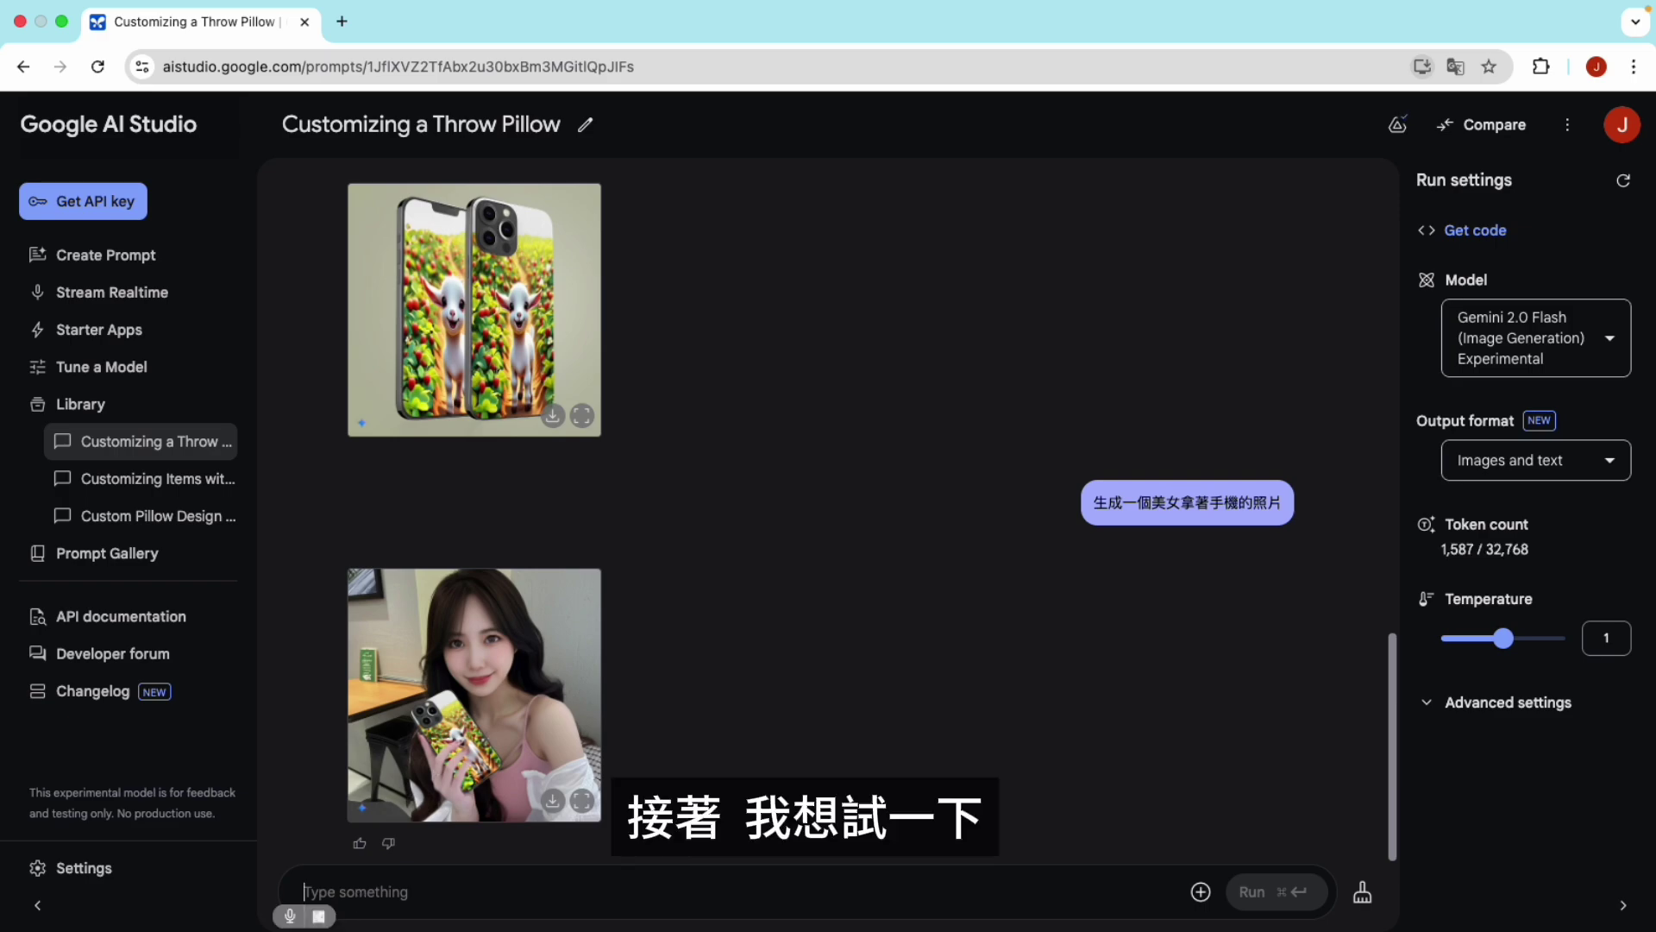
Step: Run the prompt '生成一個美女躺在沙發上抱著上面抱枕的照片' for a woman hugging the pillow on a sofa
type("生成一個美")
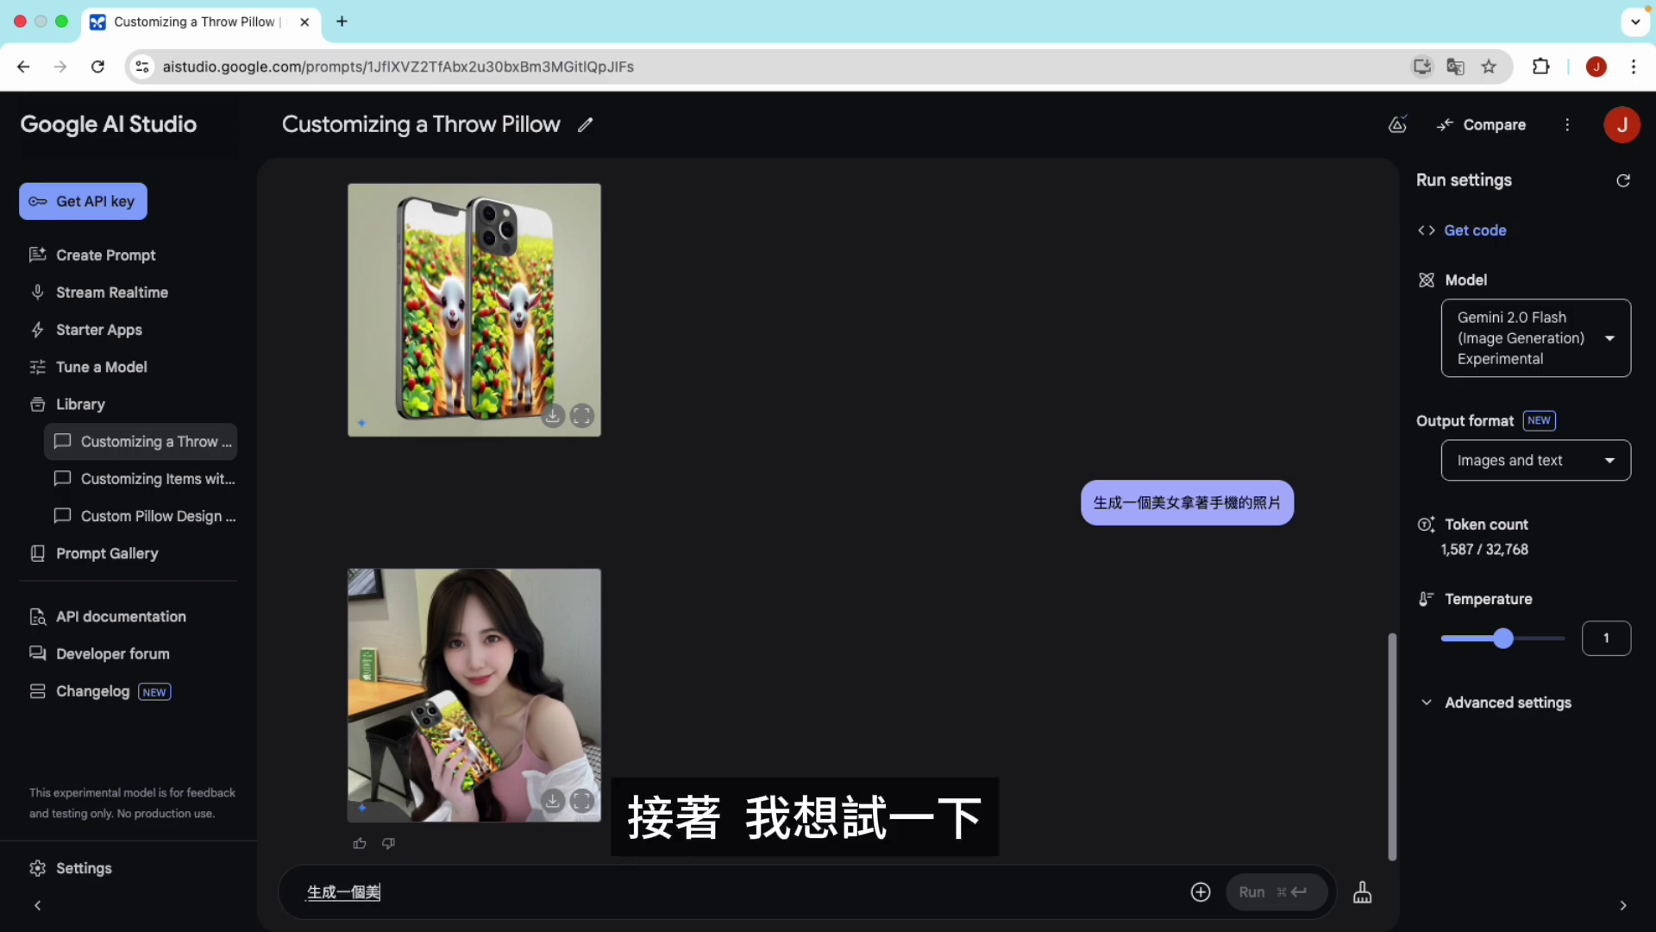
type("女躺在沙發上抱著")
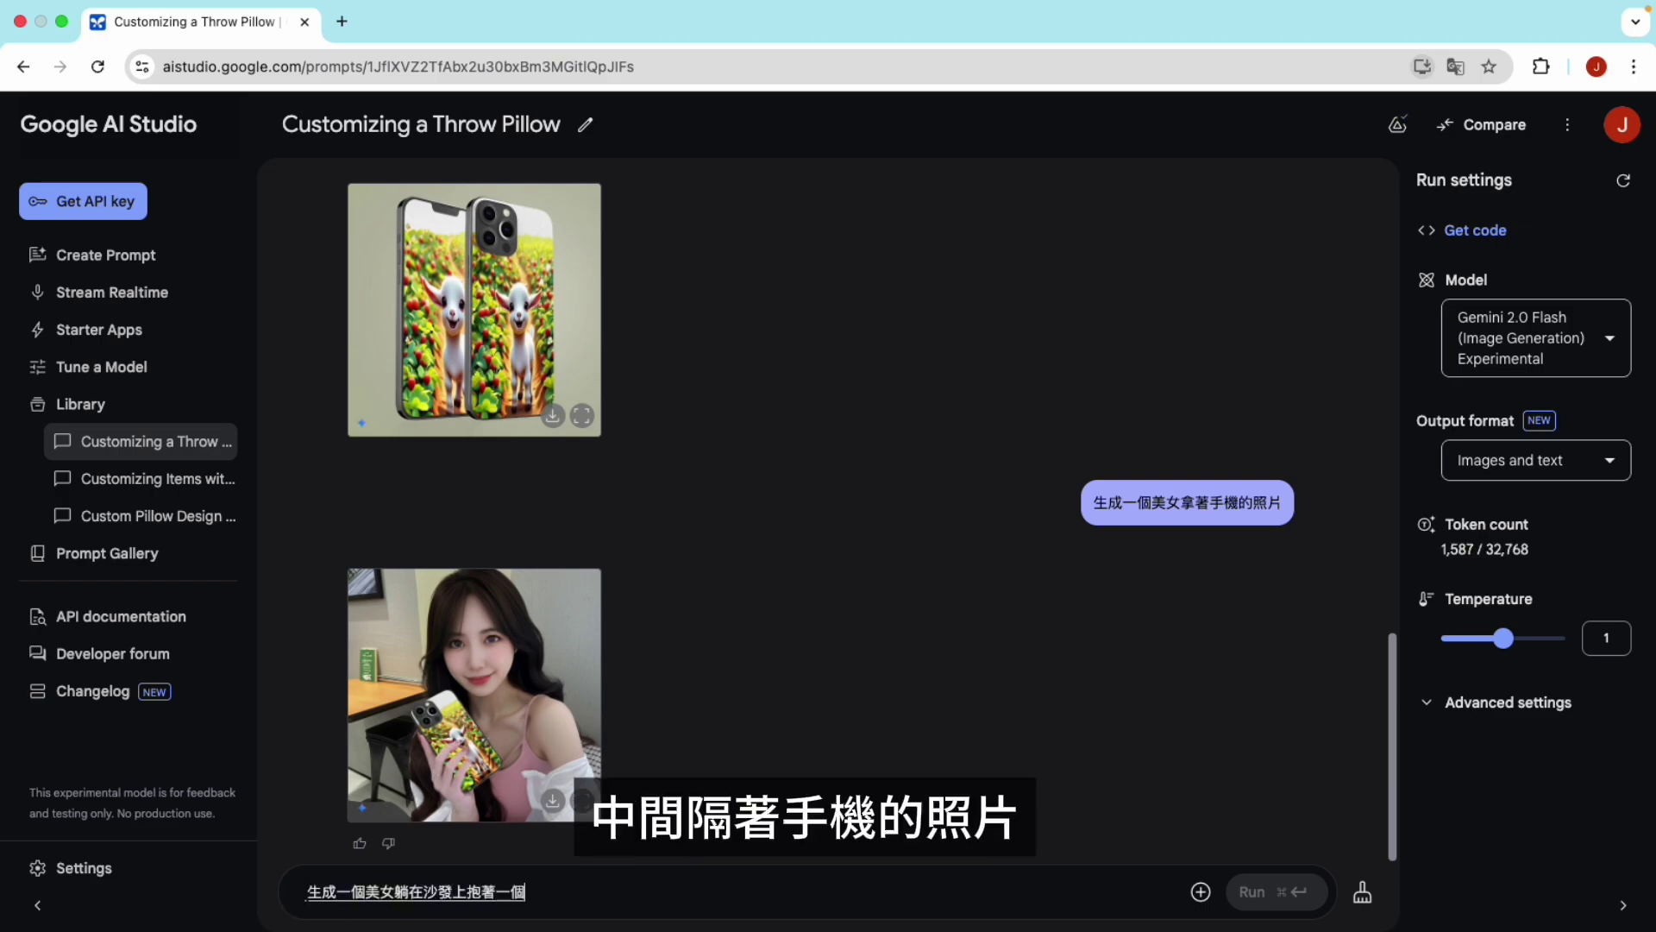
type("一")
key("BackSpace")
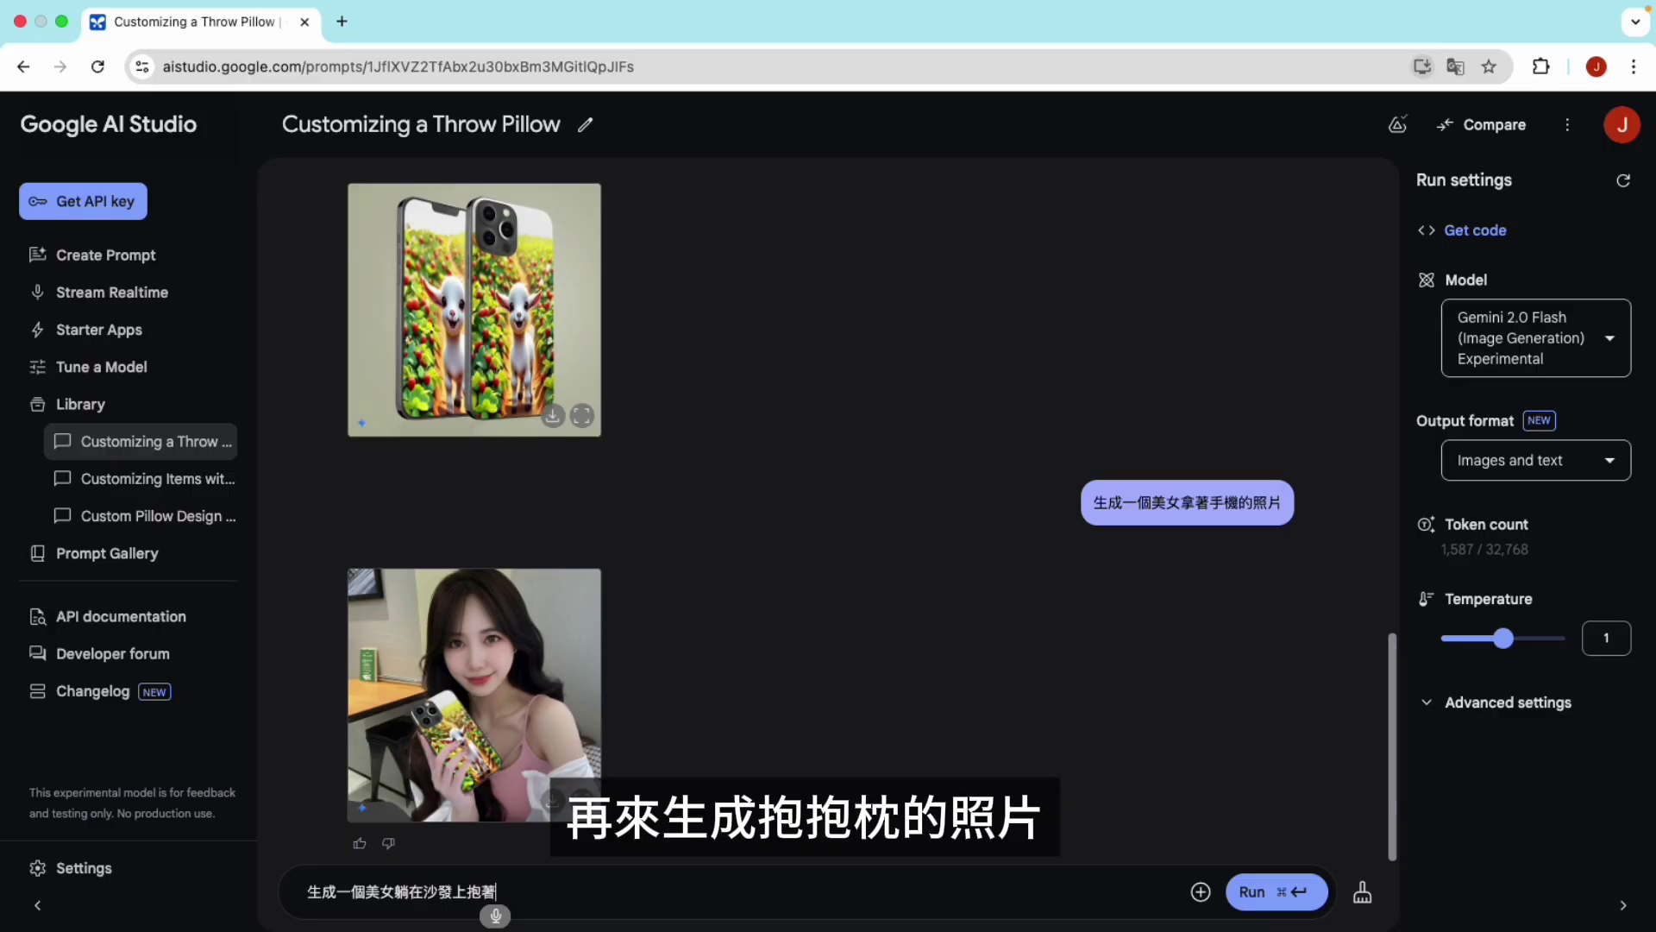
type(" 上面抱枕的照片")
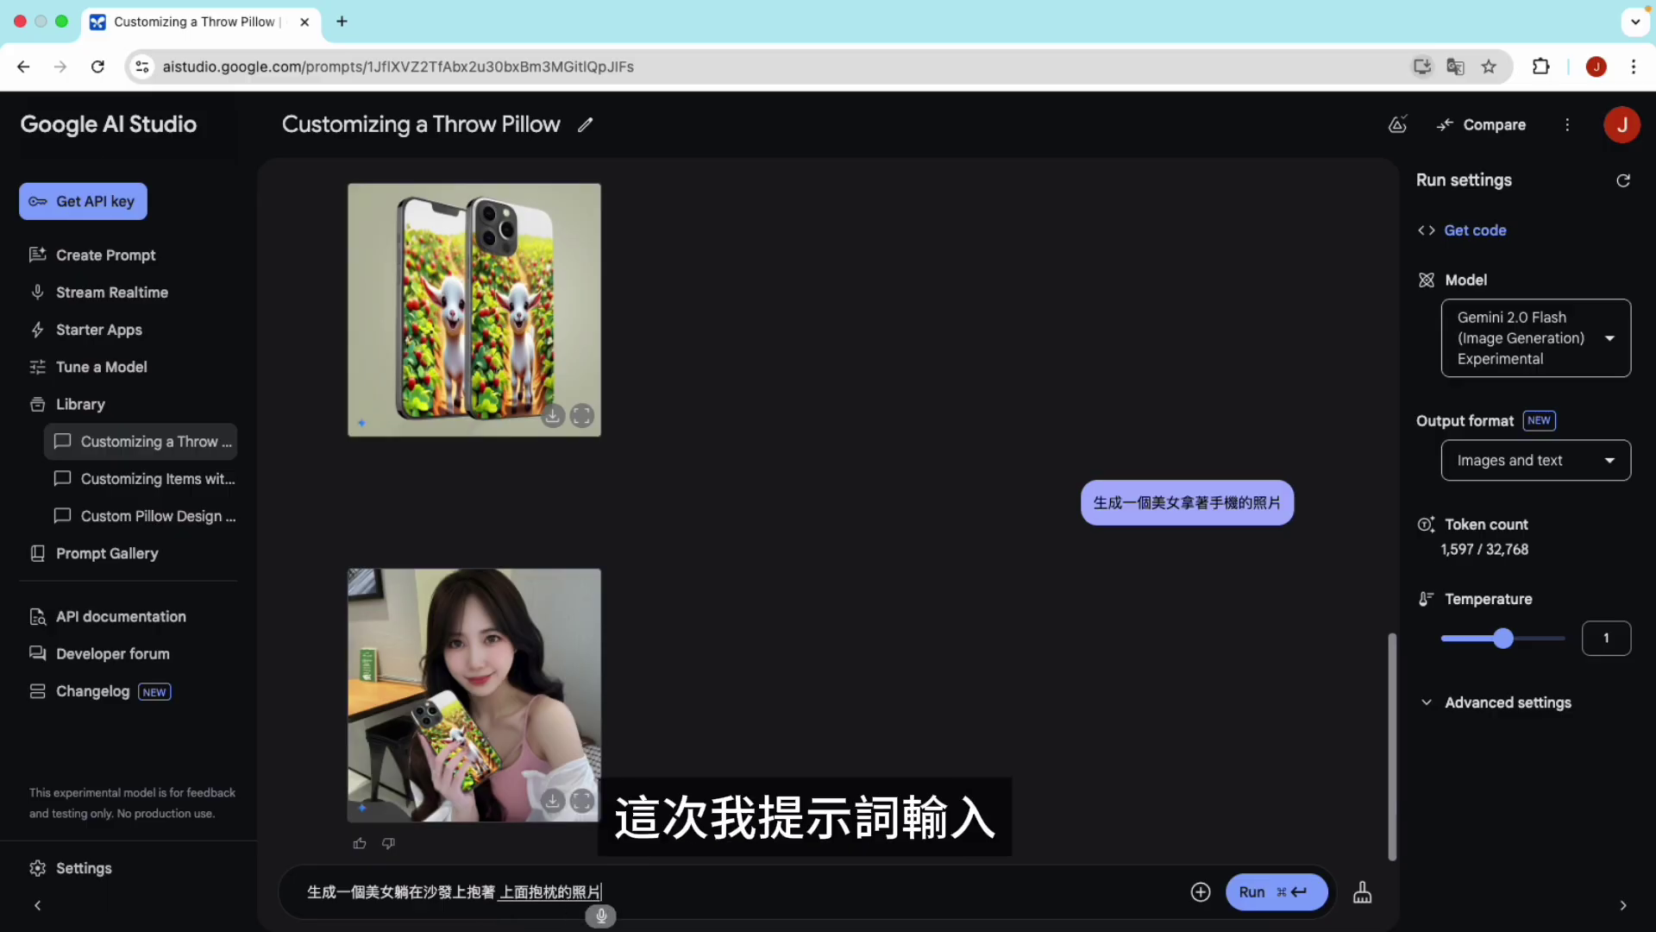
left_click(1272, 892)
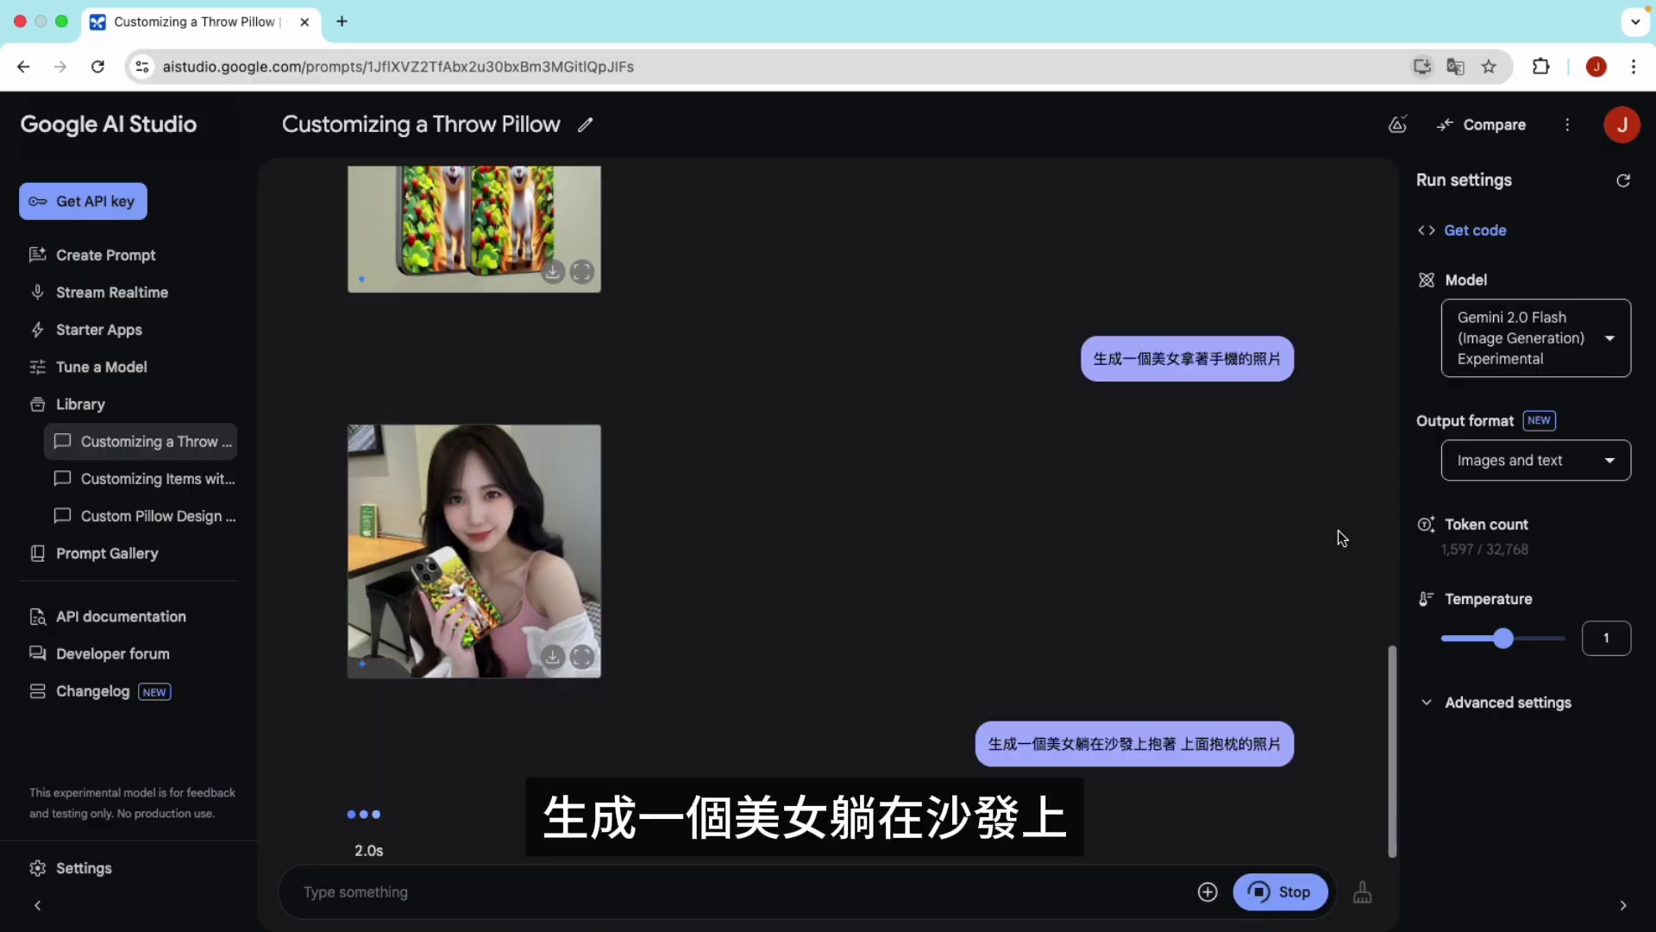